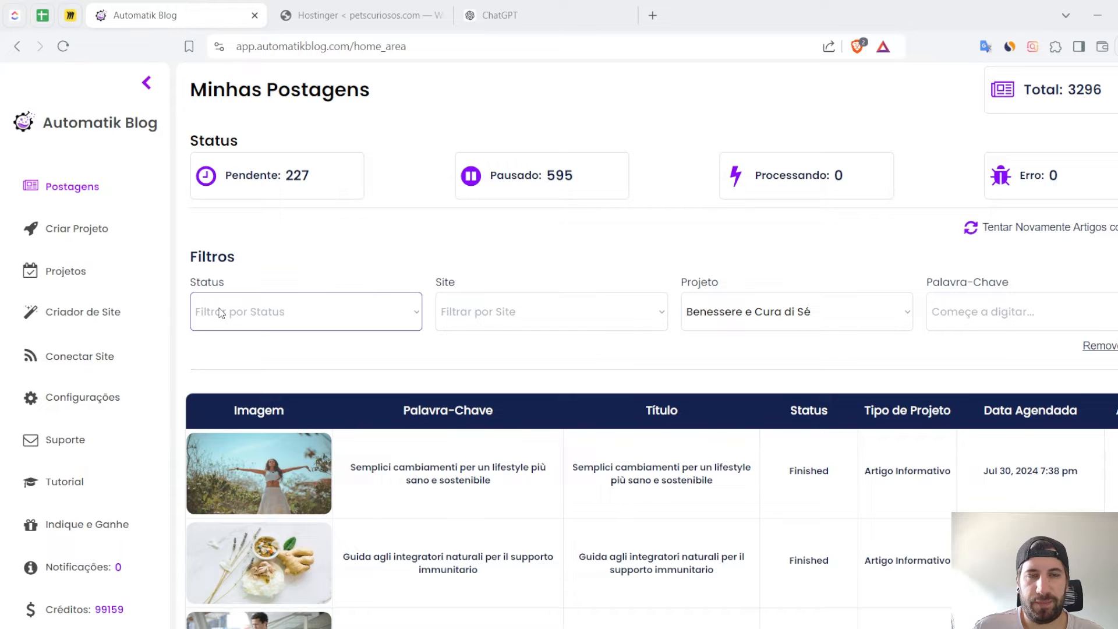
Open the Criador de Site page and choose Pets Curiosos as the website to configure
click(76, 317)
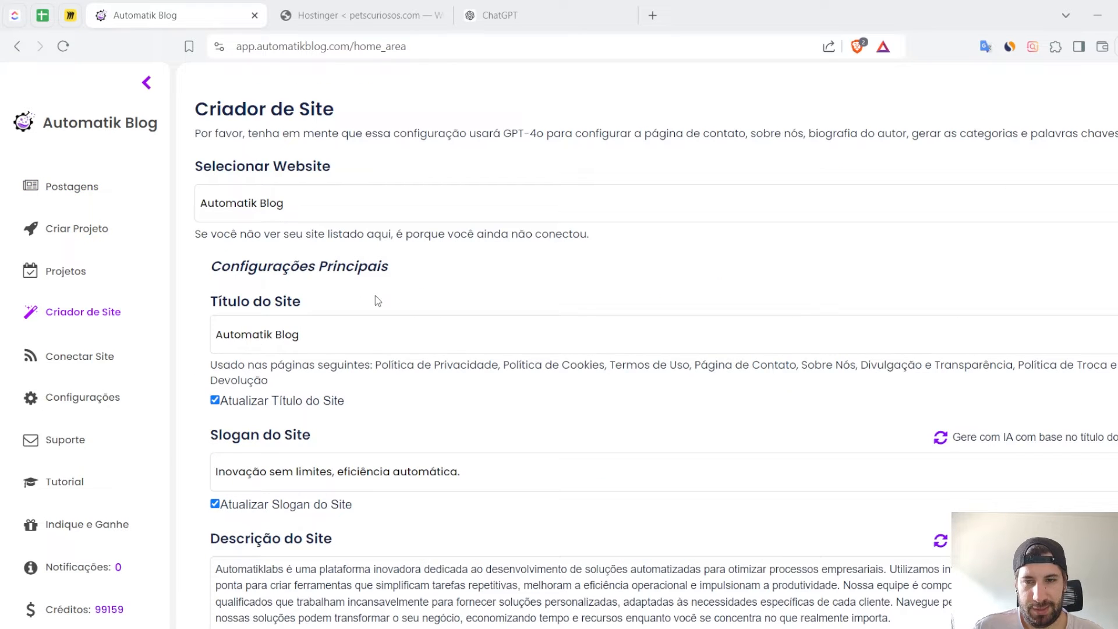
scroll(375, 295, down, 1)
scroll(414, 242, up, 1)
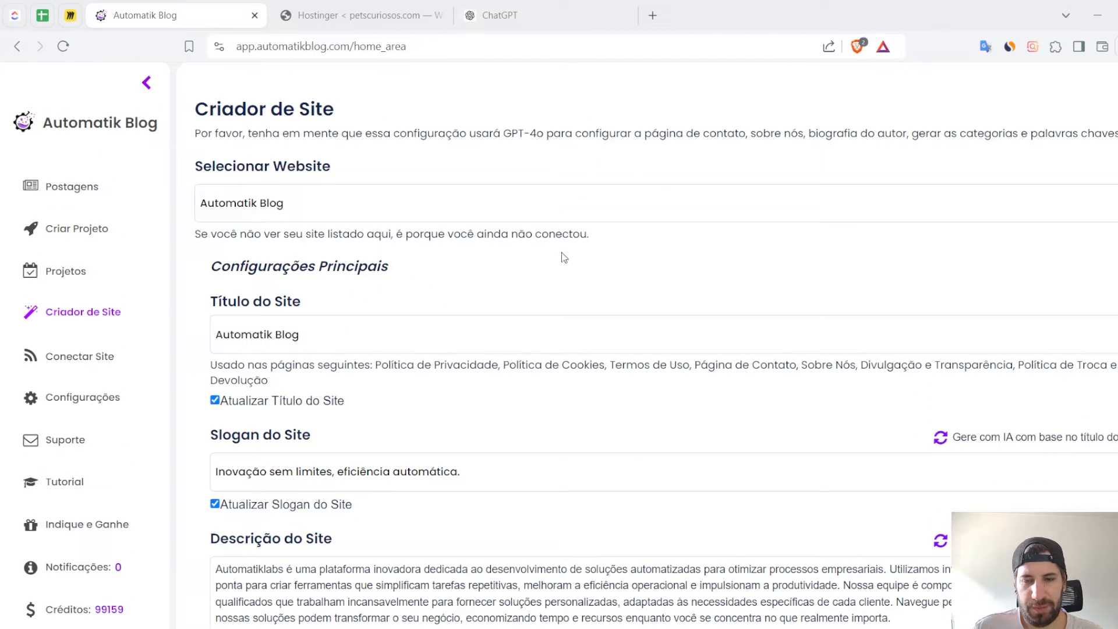
click(344, 204)
click(611, 233)
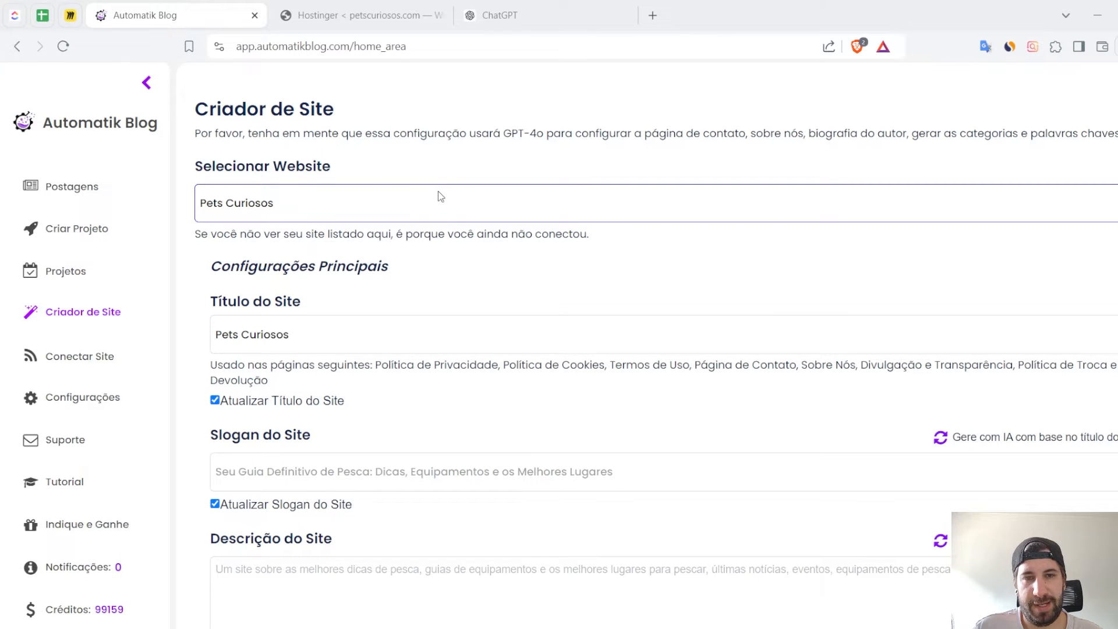
scroll(438, 191, down, 3)
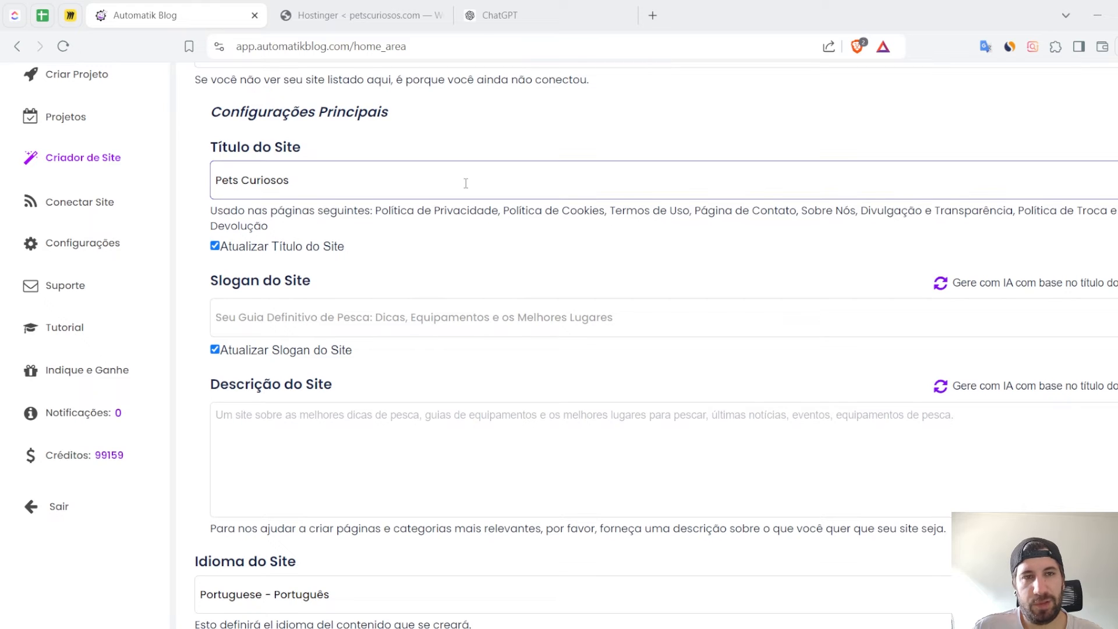
drag(458, 185, 172, 189)
drag(340, 182, 216, 187)
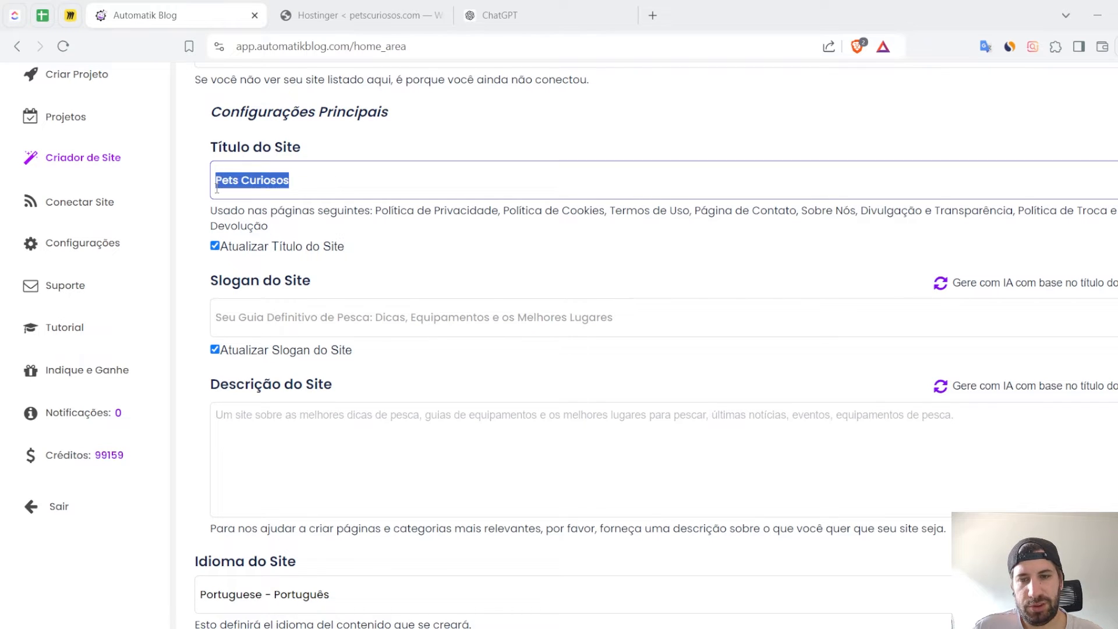
click(356, 188)
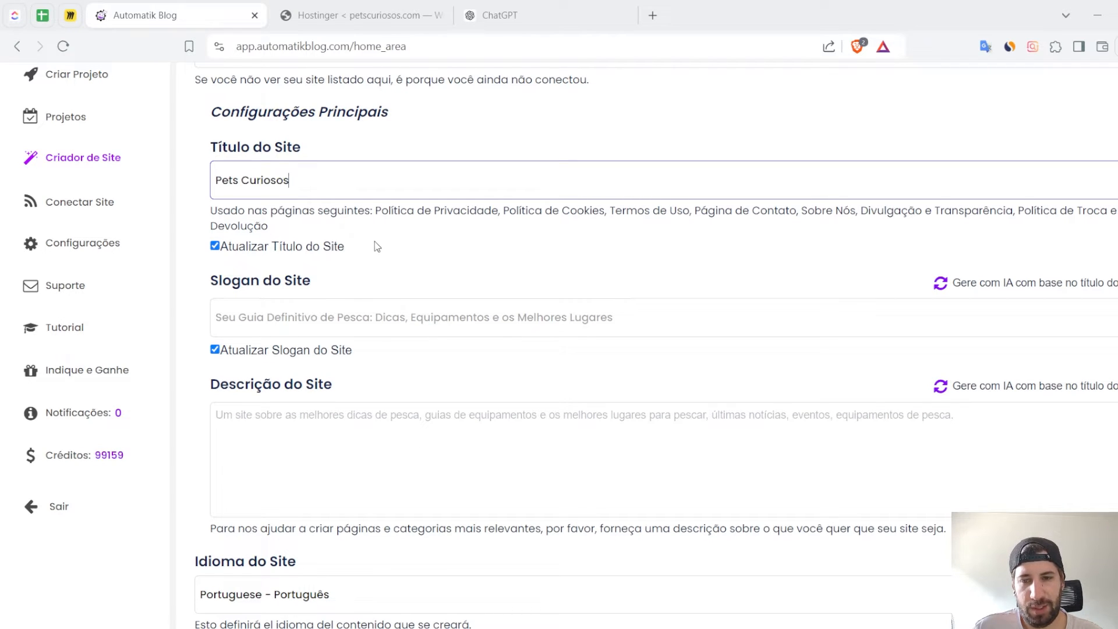
scroll(368, 218, down, 1)
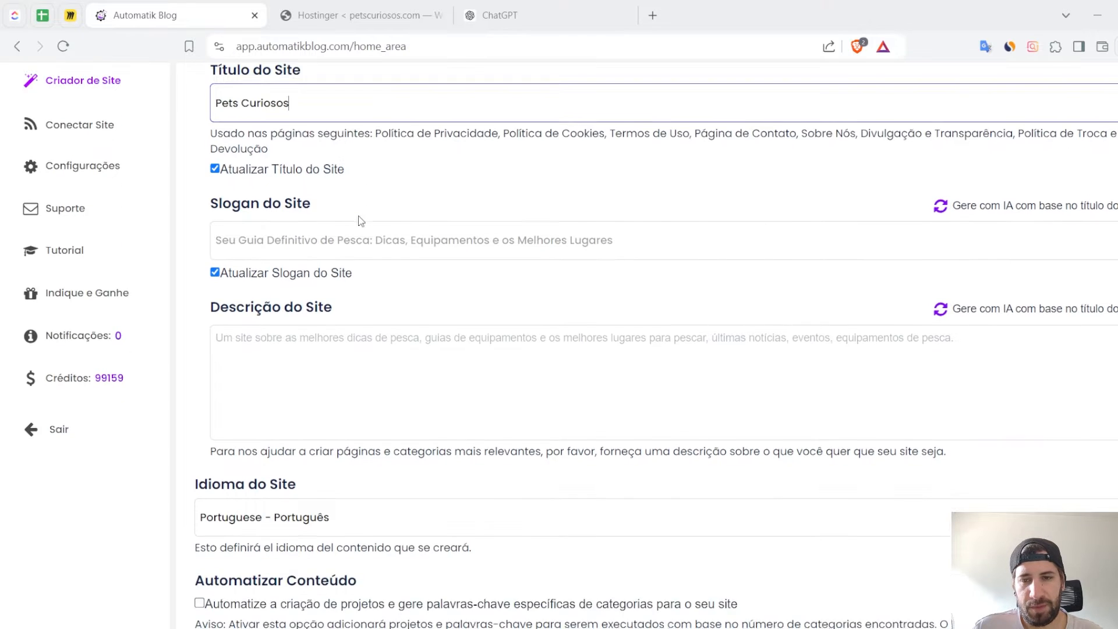
scroll(356, 219, up, 2)
scroll(326, 204, down, 2)
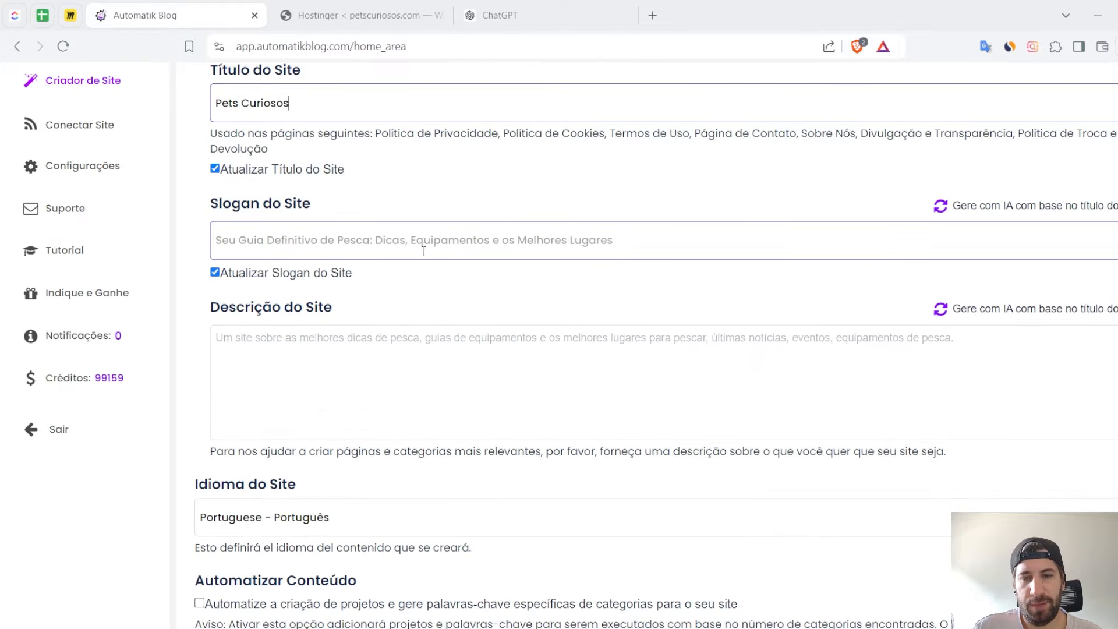
Generate the site slogan with AI from the site title, and regenerate it for an alternative
click(423, 251)
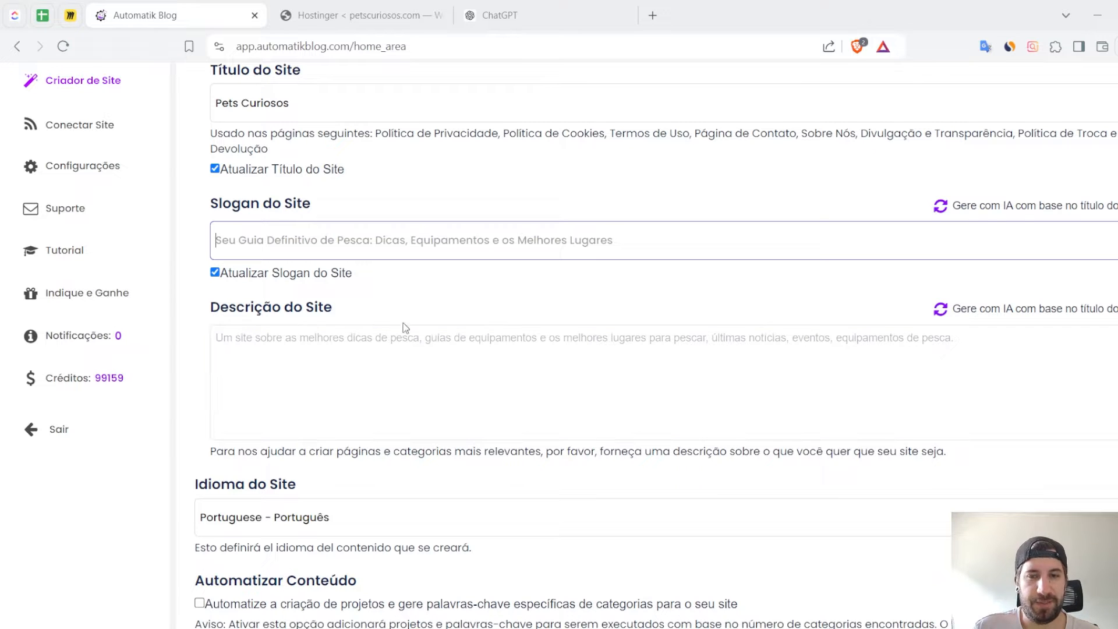
scroll(404, 324, up, 2)
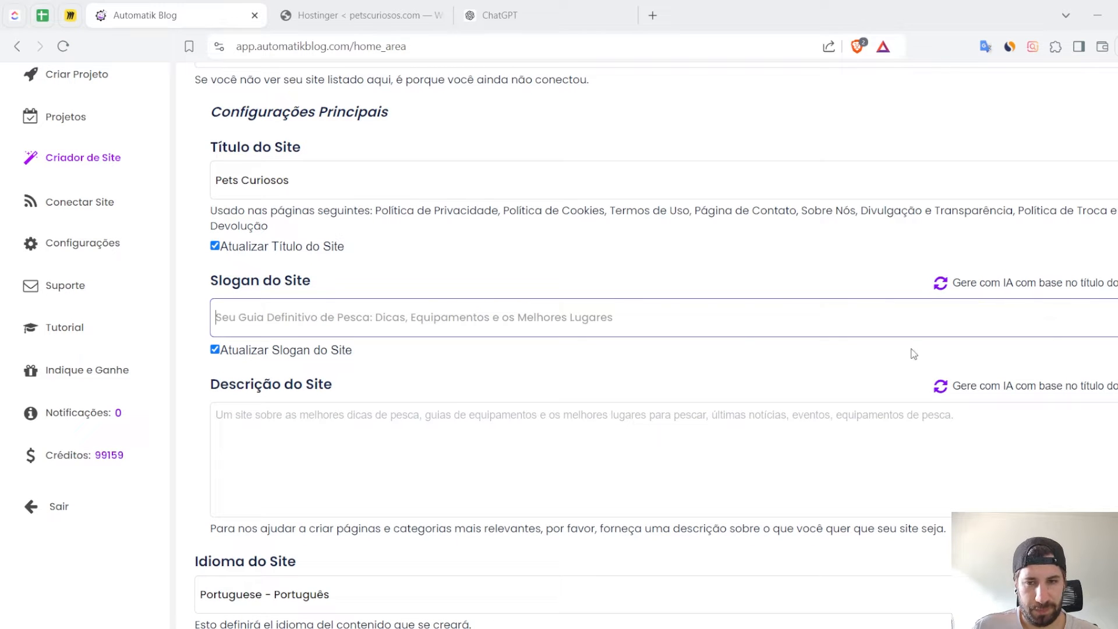
click(1040, 285)
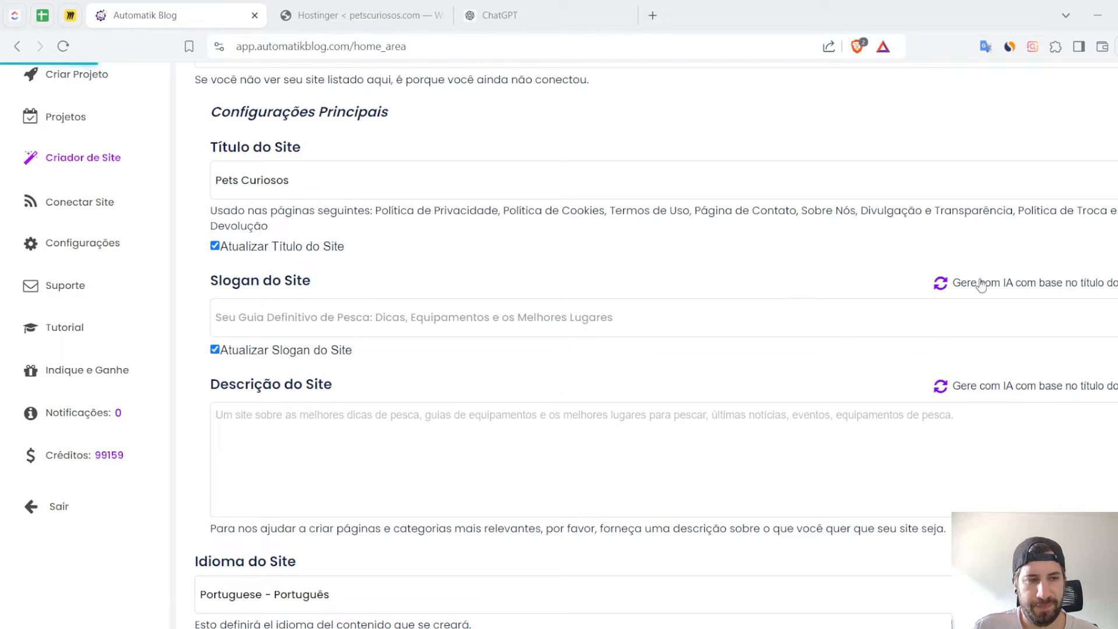
click(961, 288)
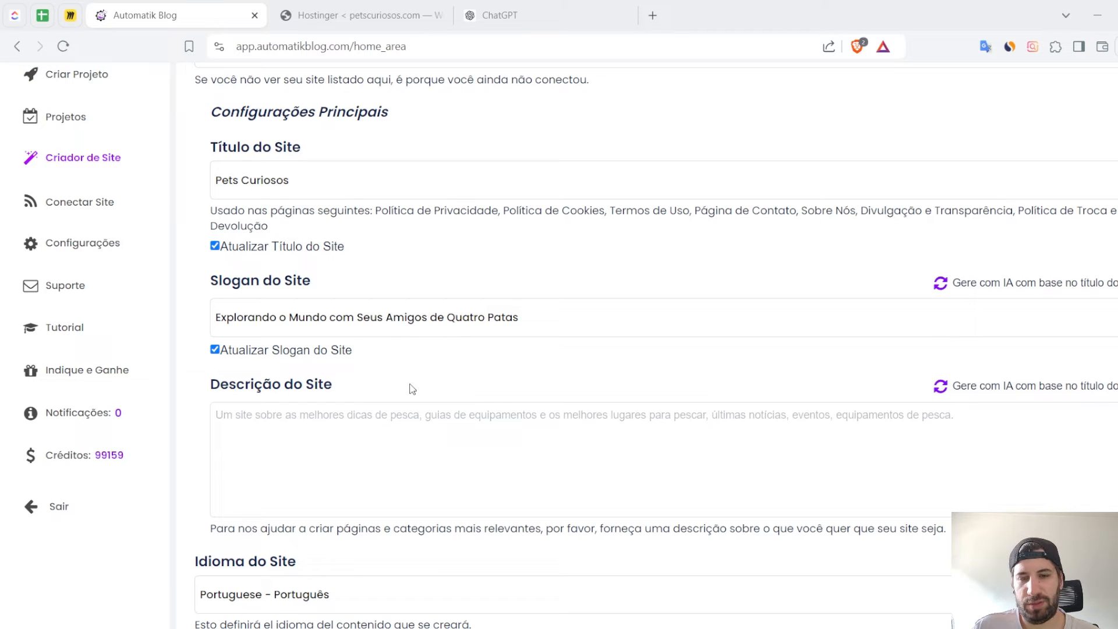
click(1090, 289)
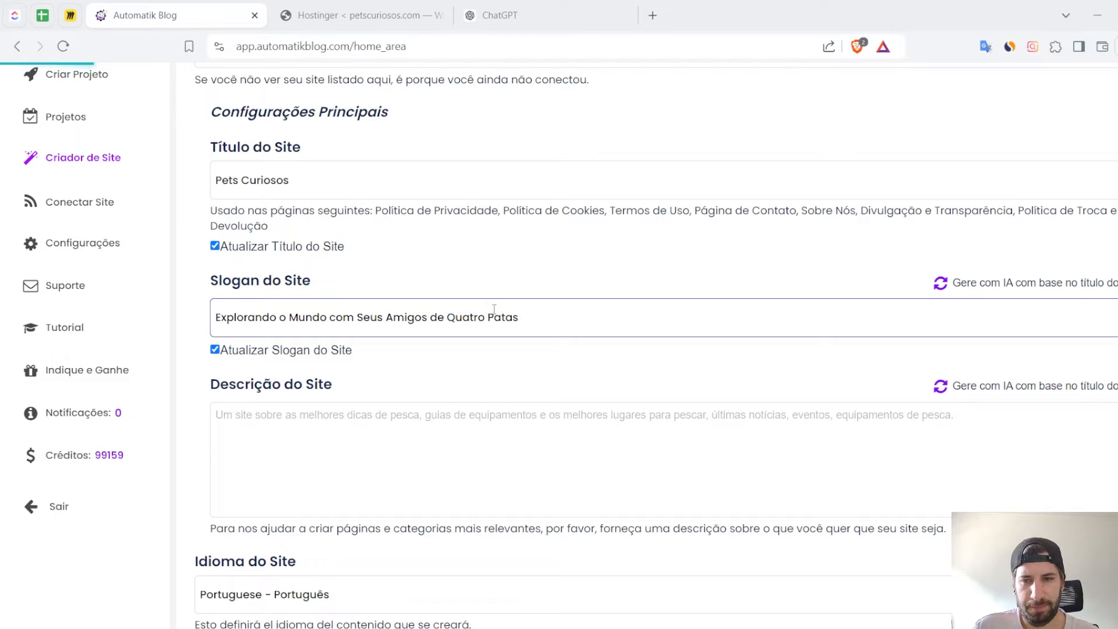
drag(474, 324, 110, 327)
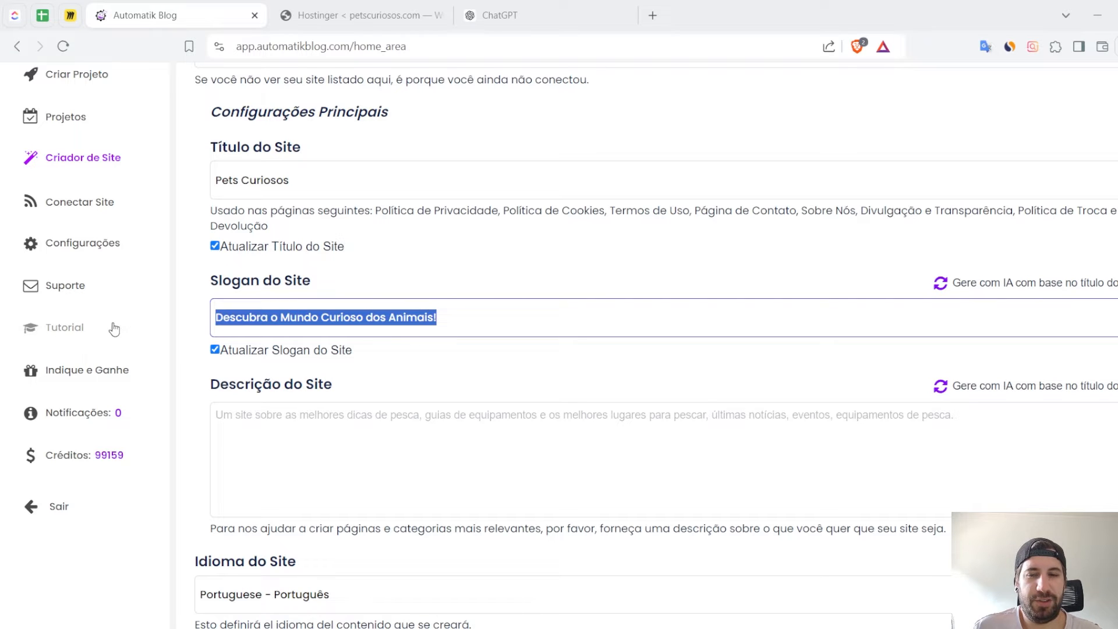
click(524, 328)
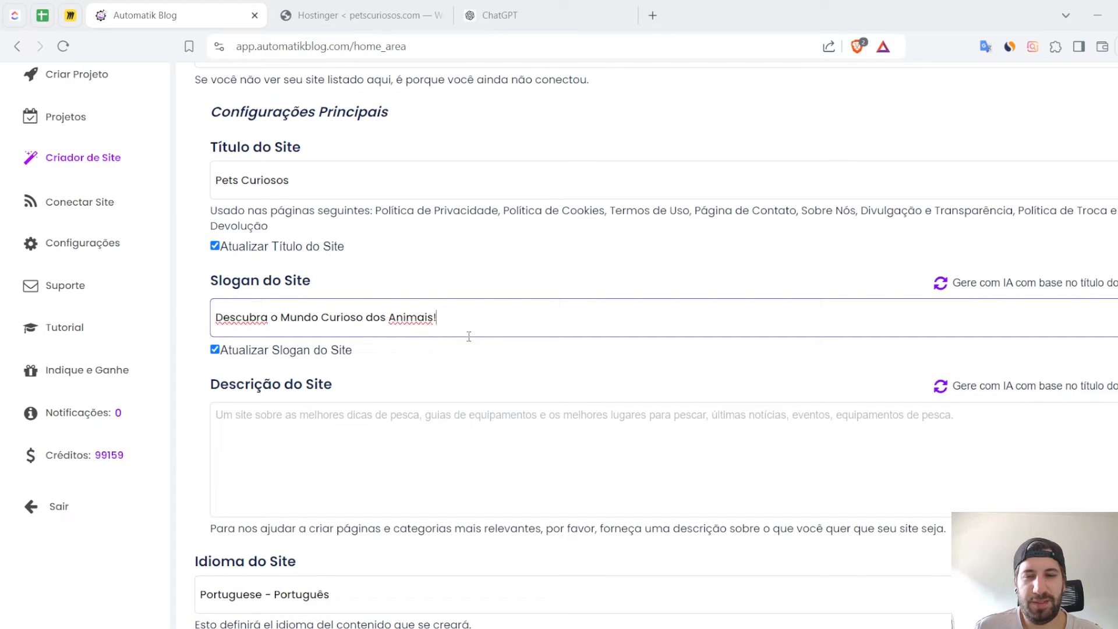
Generate the site description with AI based on the site title
scroll(476, 353, down, 1)
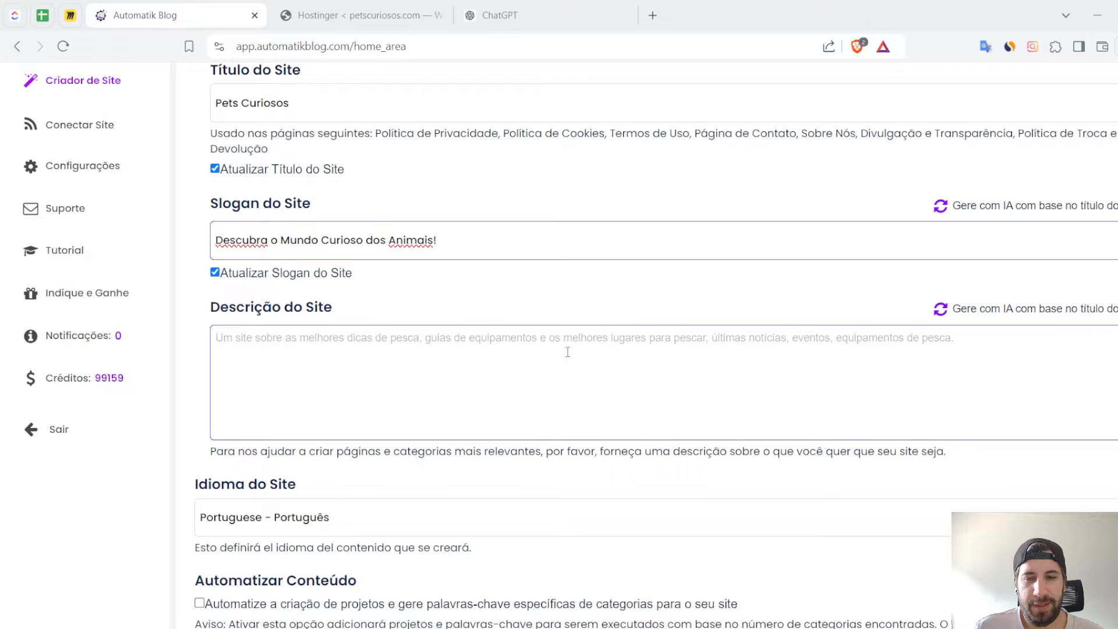
click(1014, 309)
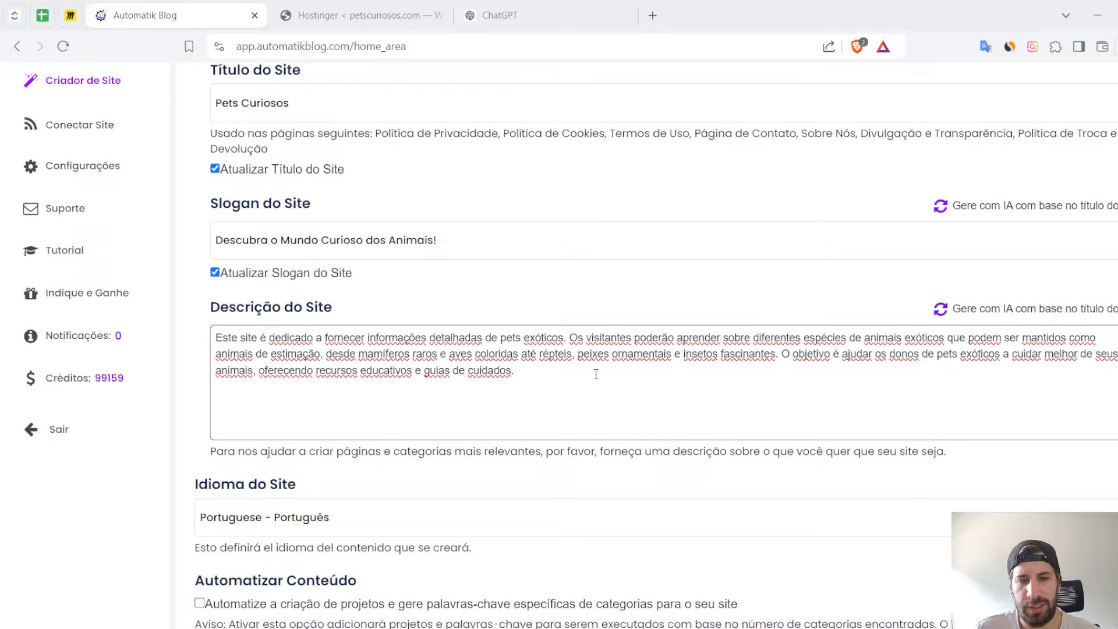
Read through the site description text to check that it suits the website's topic
drag(595, 374, 201, 333)
click(440, 353)
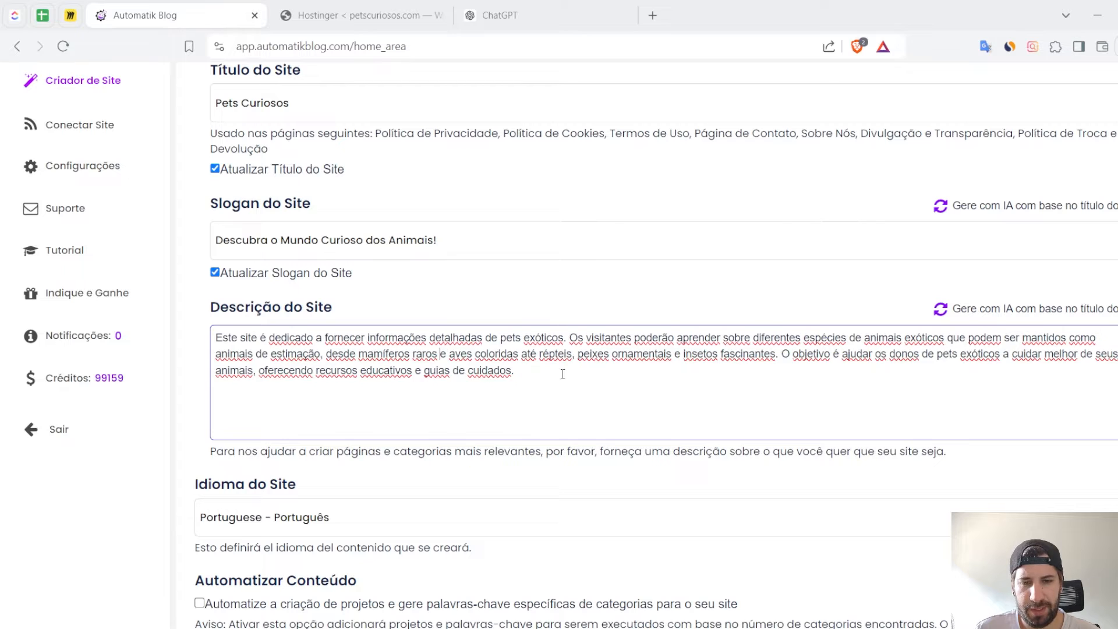
drag(563, 374, 178, 335)
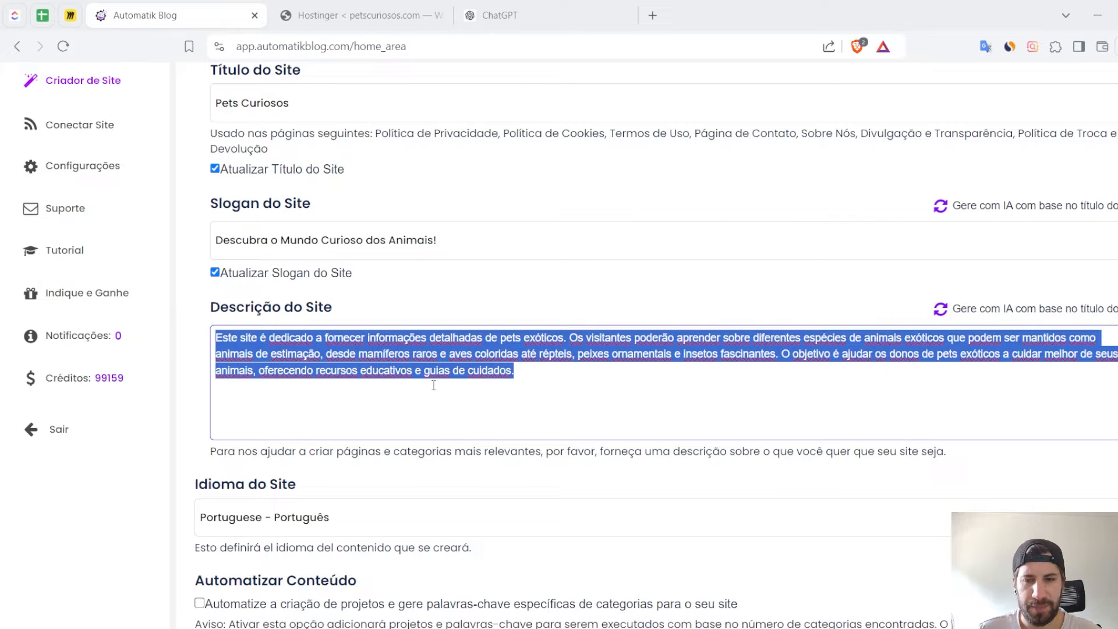
drag(553, 375, 61, 299)
click(655, 436)
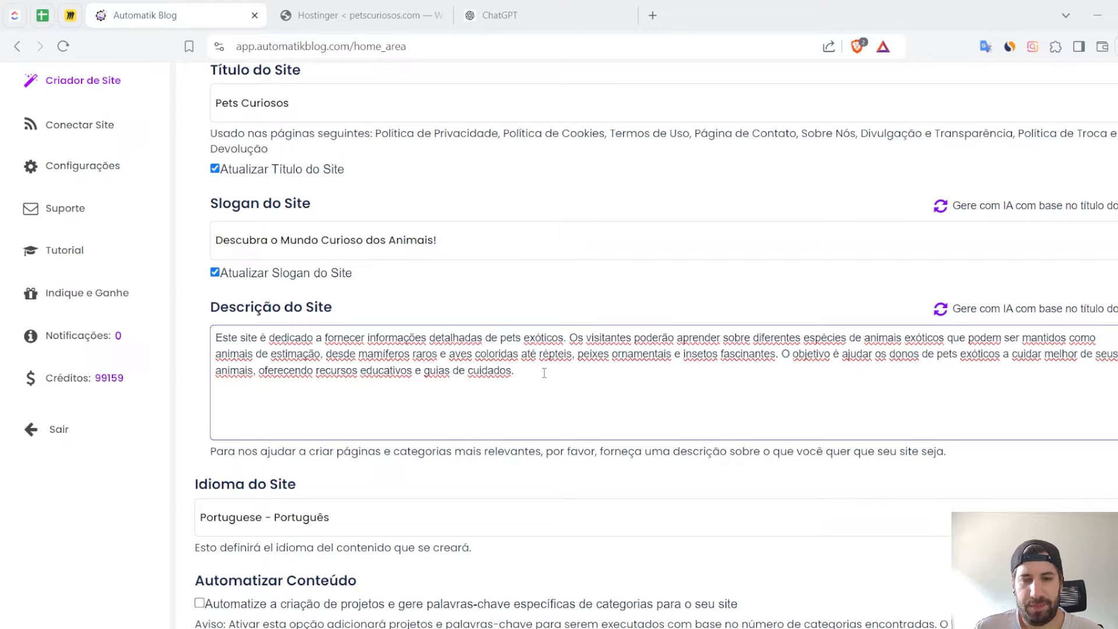
drag(588, 363, 188, 338)
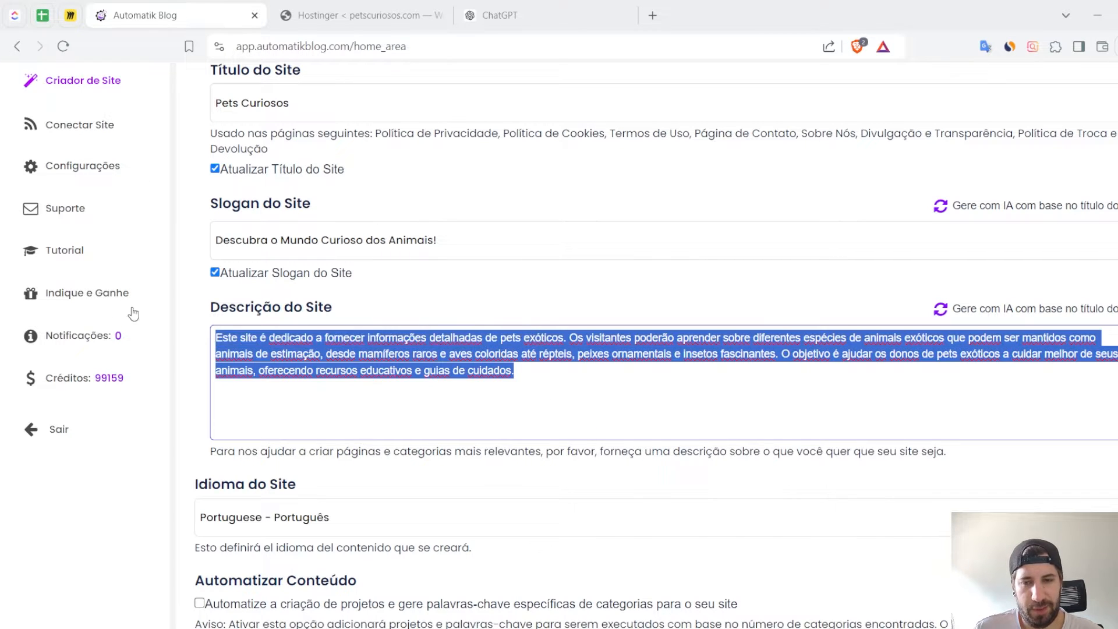
click(568, 380)
drag(568, 380, 175, 298)
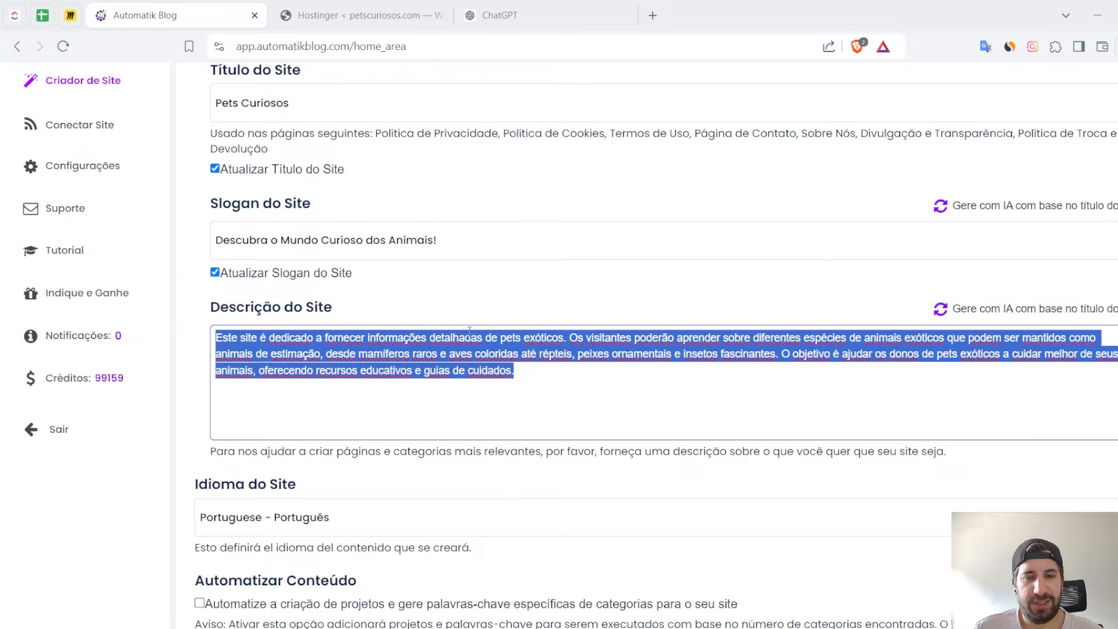
click(566, 379)
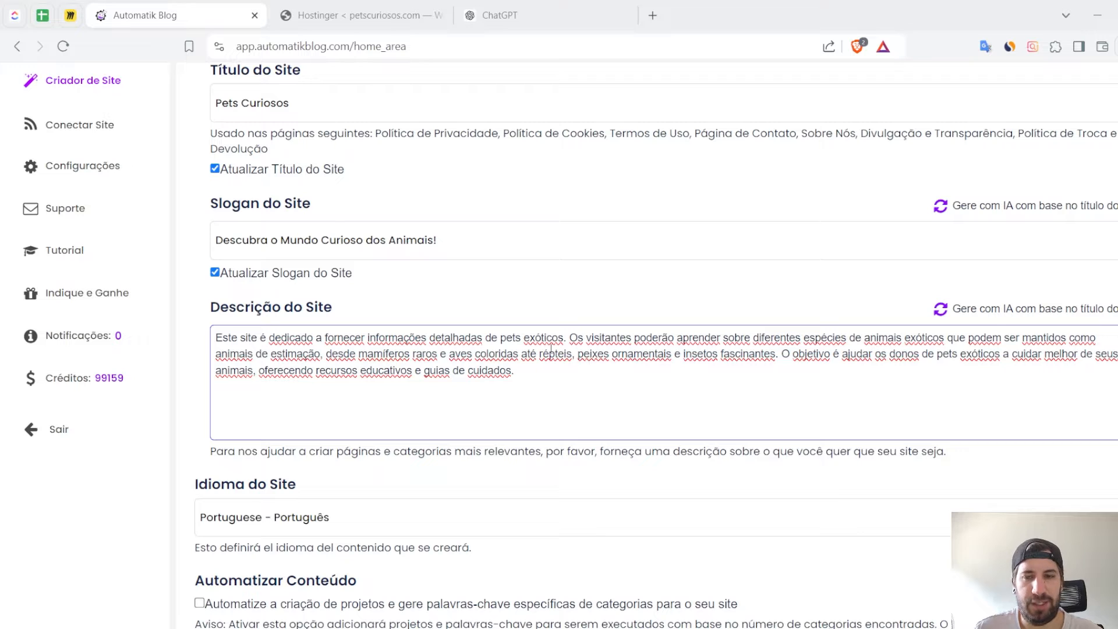
Choose Portuguese - Português as the site language
scroll(551, 348, down, 4)
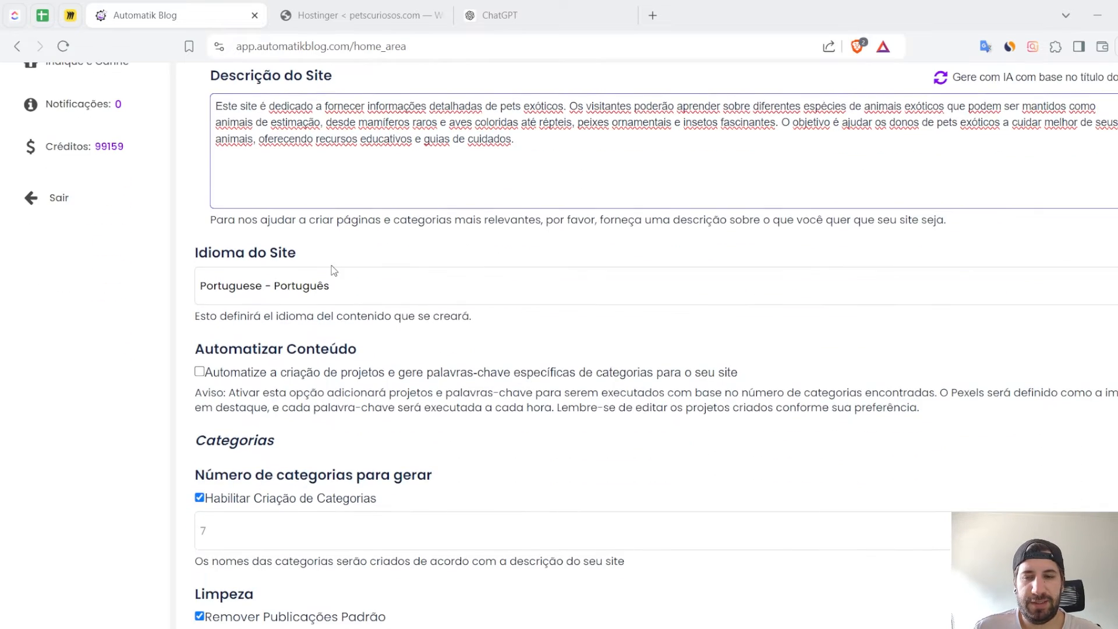
click(356, 276)
click(326, 315)
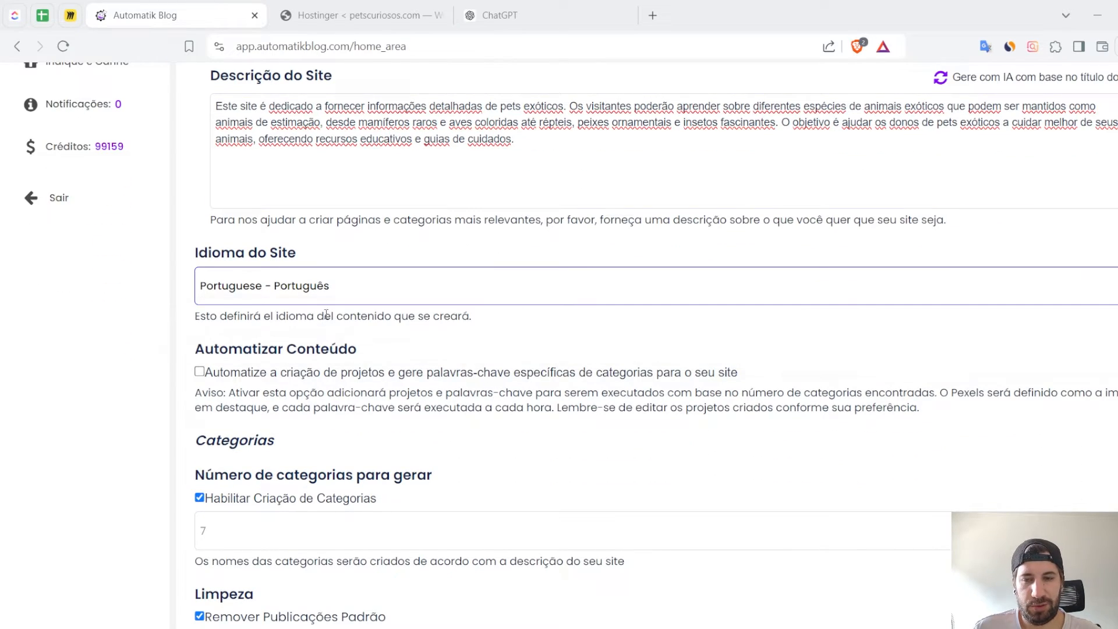
scroll(414, 349, up, 1)
click(455, 370)
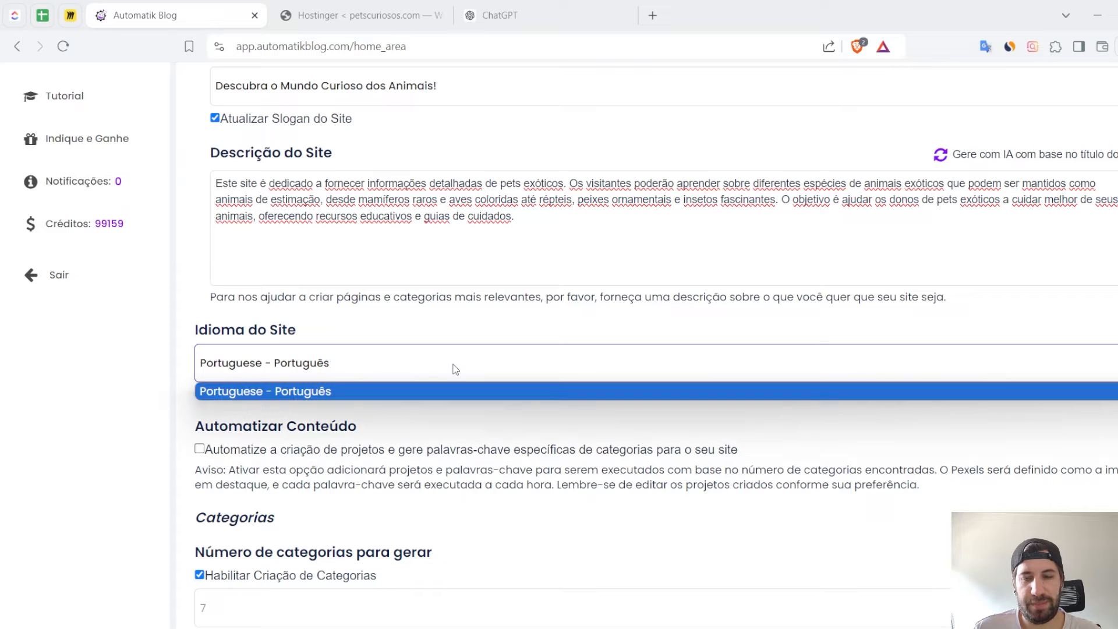
click(464, 391)
scroll(478, 387, up, 2)
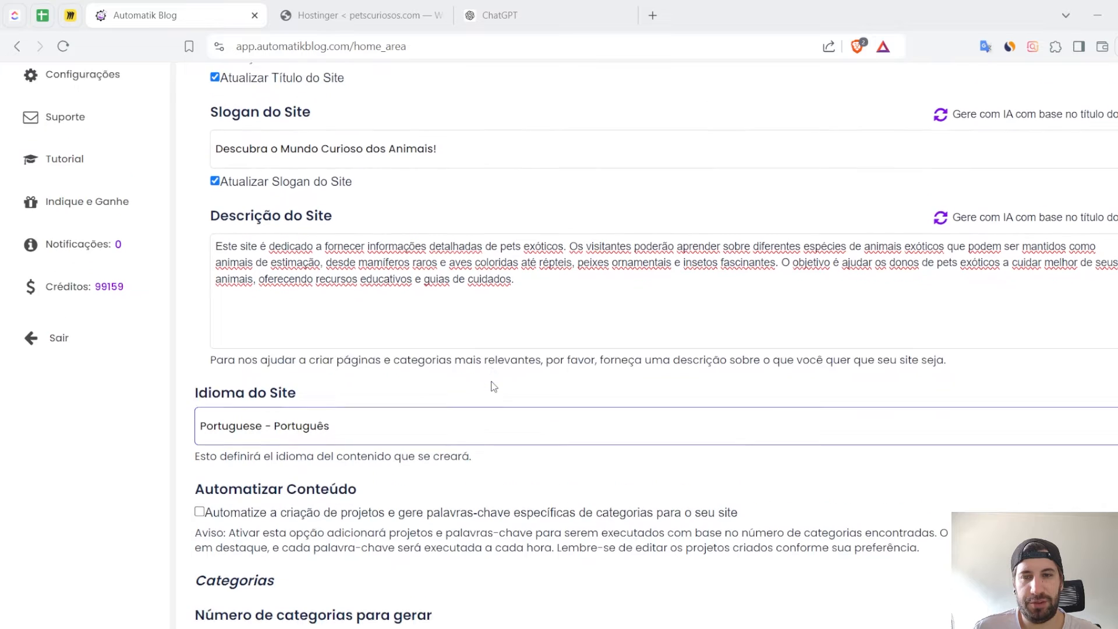
scroll(493, 386, down, 2)
scroll(493, 386, down, 1)
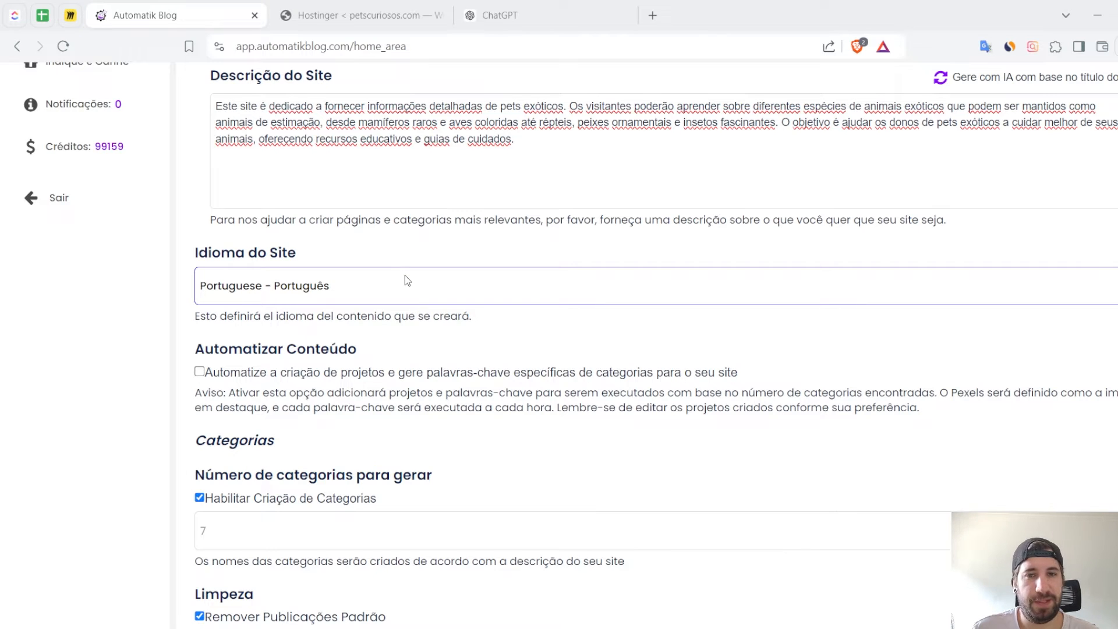
Enable automated project creation with category-specific keywords, including keywords for the "blog" category
scroll(404, 271, down, 1)
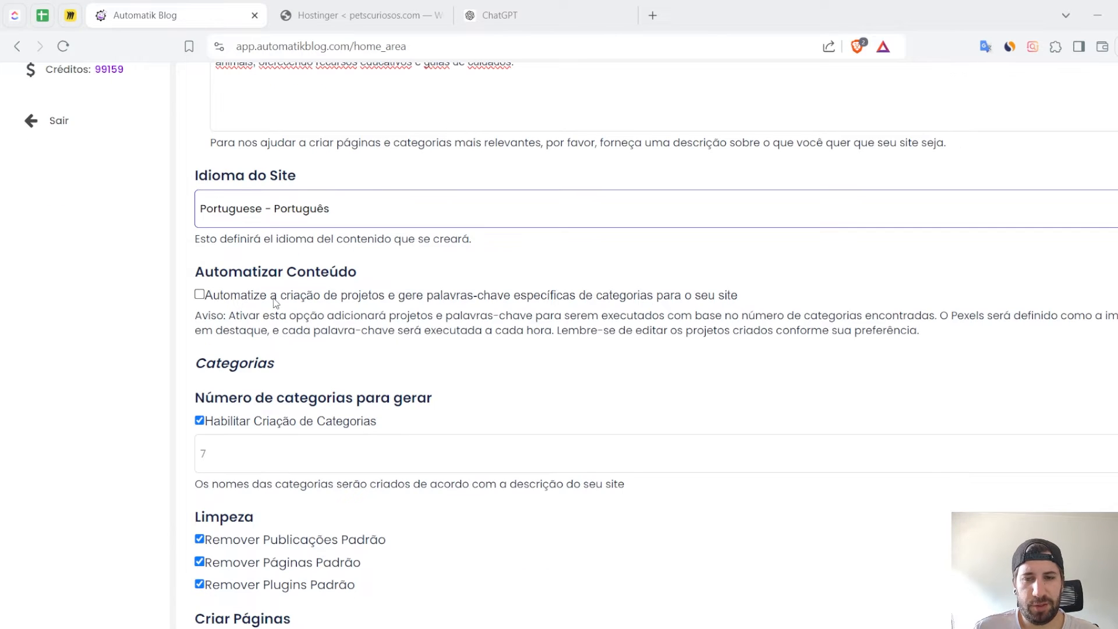
click(455, 297)
scroll(457, 303, down, 1)
click(344, 284)
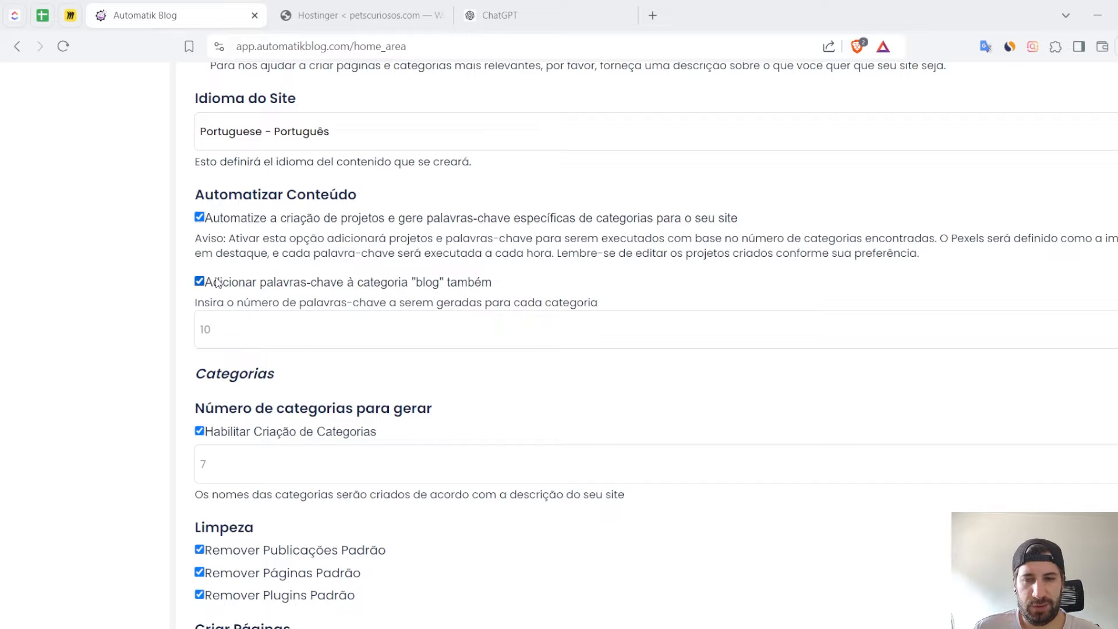
mouse_move(492, 283)
mouse_down()
mouse_move(313, 286)
mouse_move(190, 220)
mouse_move(233, 284)
mouse_move(201, 284)
mouse_move(499, 282)
mouse_move(459, 299)
mouse_move(409, 369)
mouse_move(403, 287)
mouse_move(192, 283)
mouse_move(320, 302)
mouse_move(212, 292)
mouse_move(370, 284)
mouse_move(496, 297)
mouse_up()
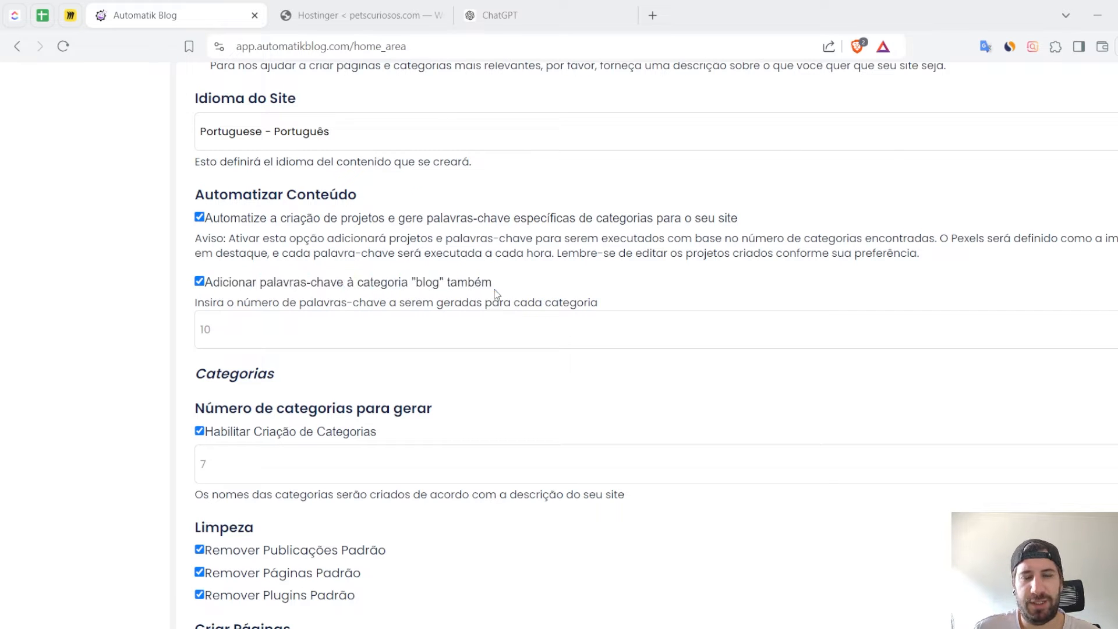
Set the number of keywords generated for each category to 20
click(381, 318)
click(607, 368)
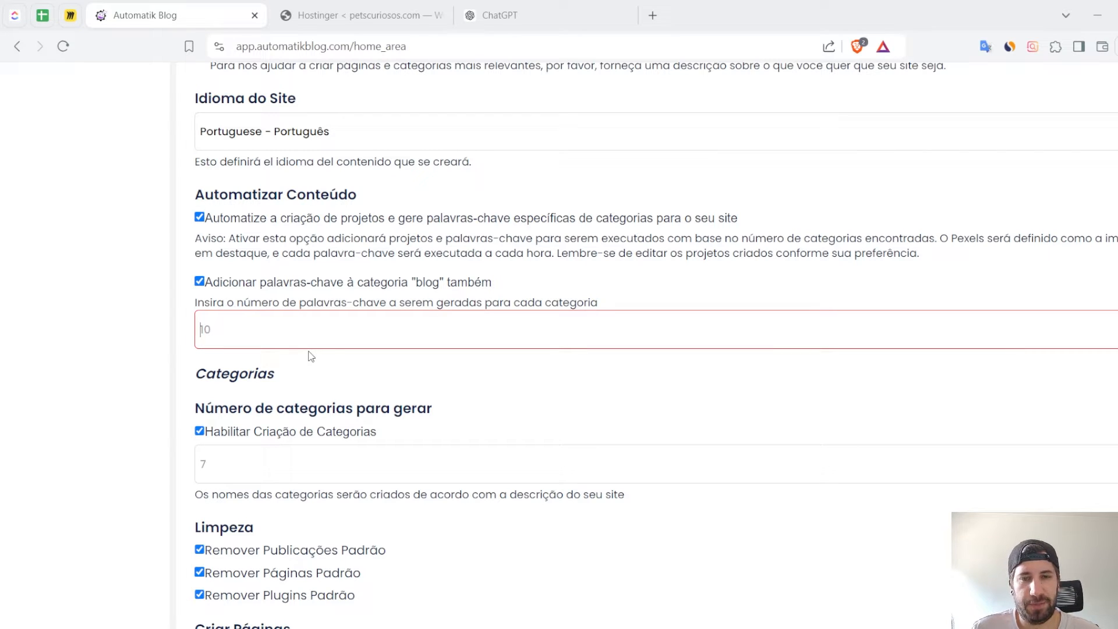
text(20)
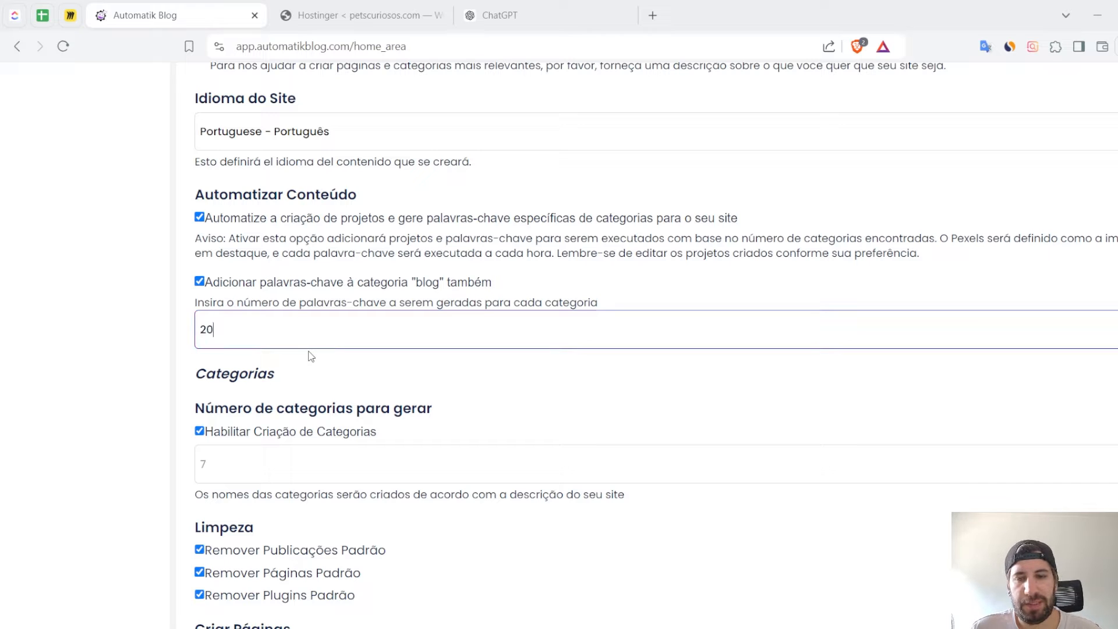
drag(252, 334, 158, 332)
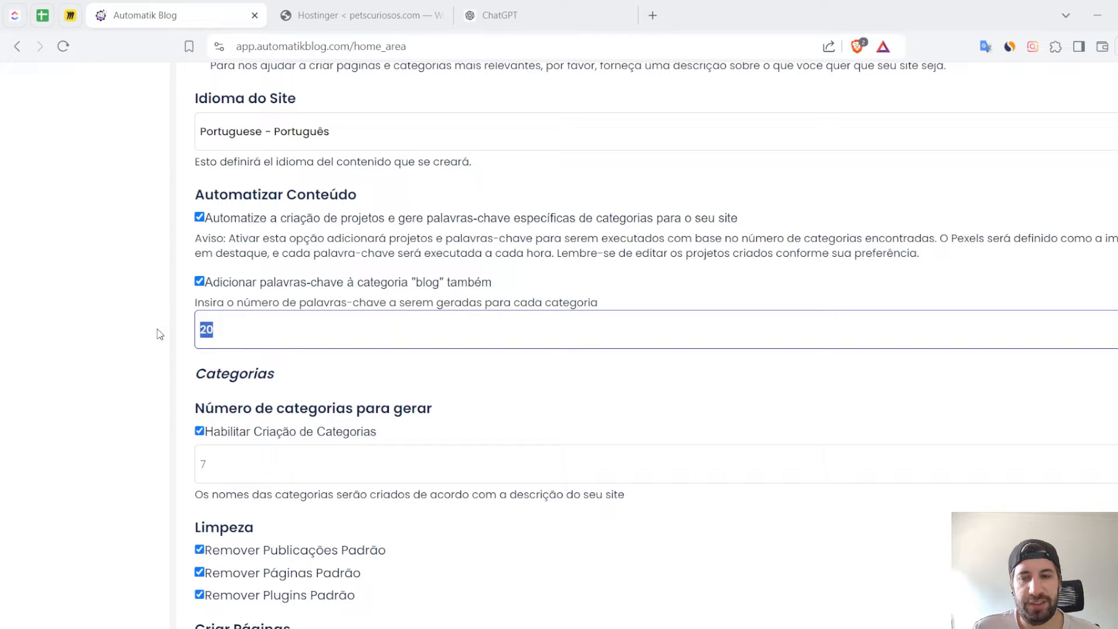
click(347, 368)
Set the number of categories to generate to 4, keeping category creation enabled
scroll(344, 372, down, 1)
click(334, 371)
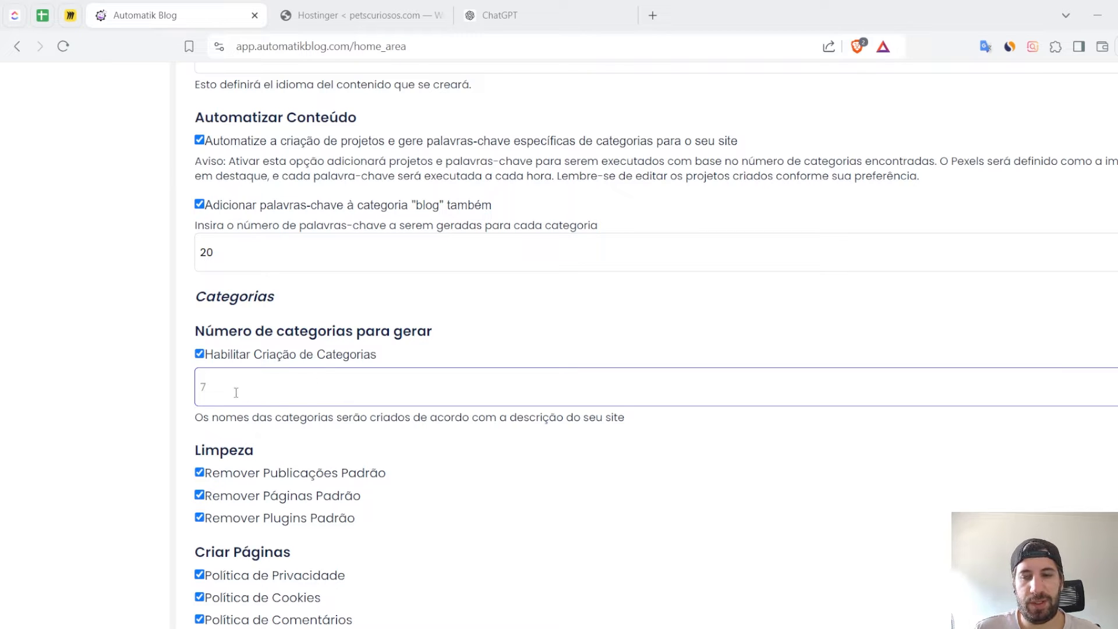
text(4)
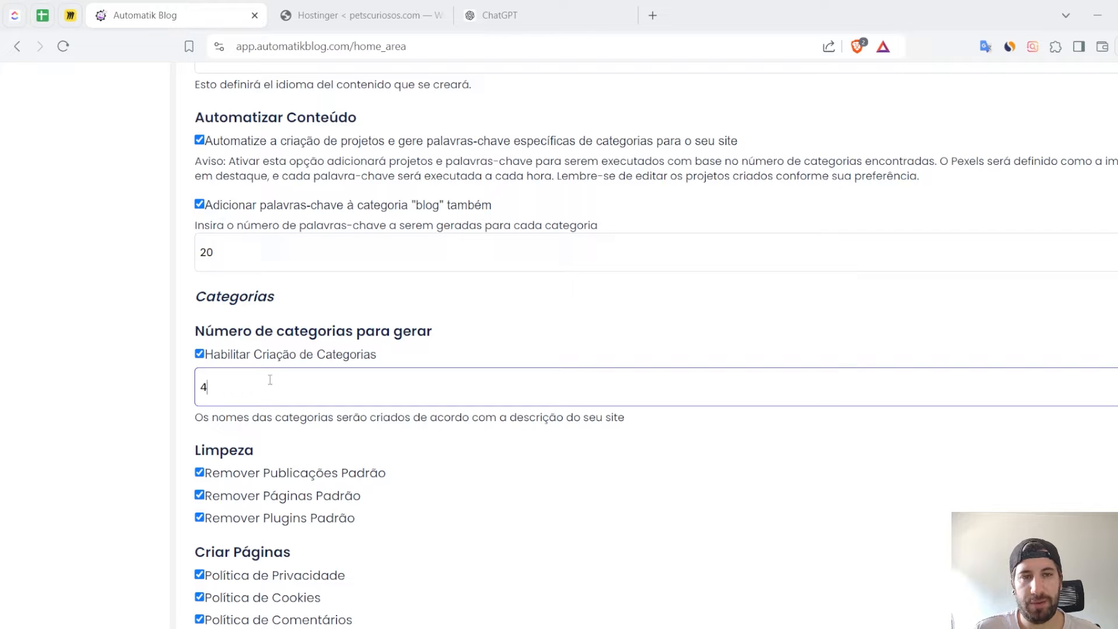
Review the keywords-per-category setting together with the number of categories to generate
drag(256, 262, 156, 254)
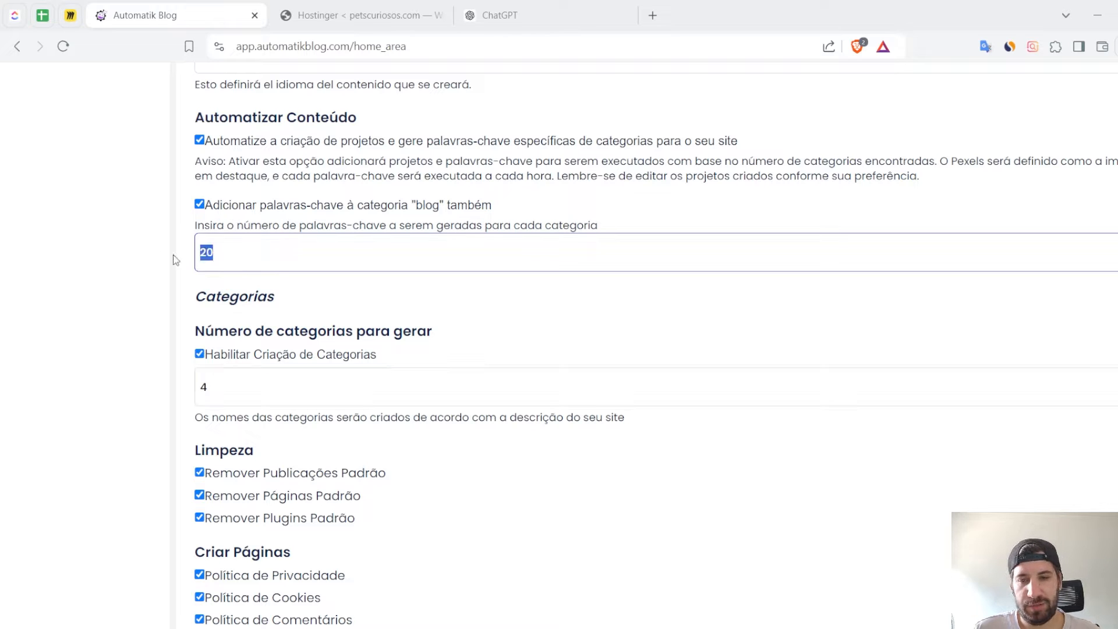
click(284, 307)
scroll(326, 309, down, 2)
scroll(326, 303, up, 2)
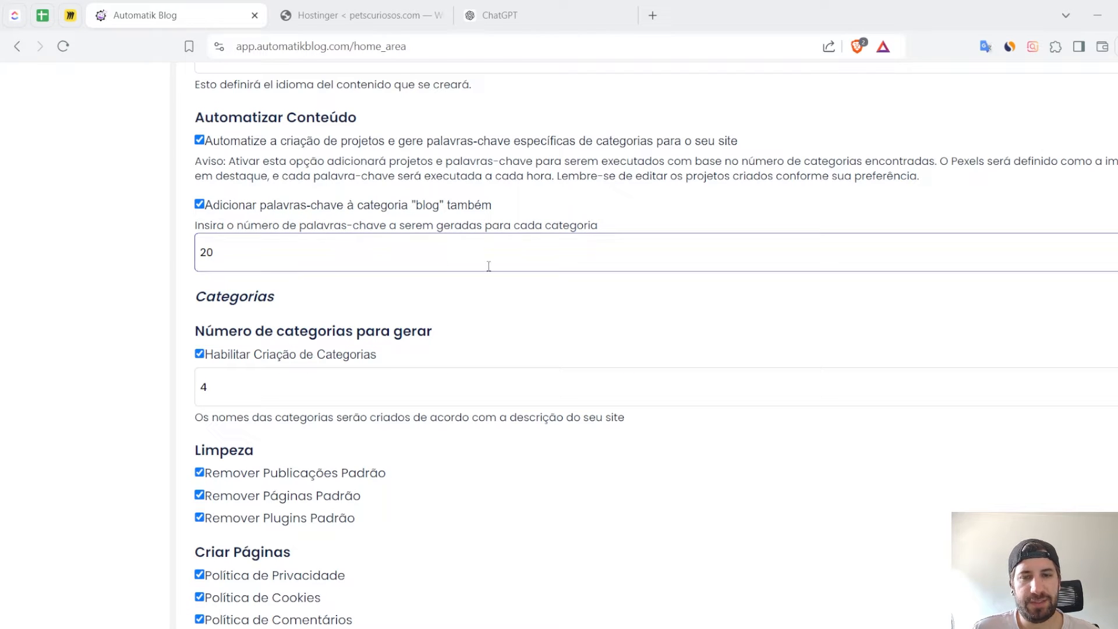
click(257, 257)
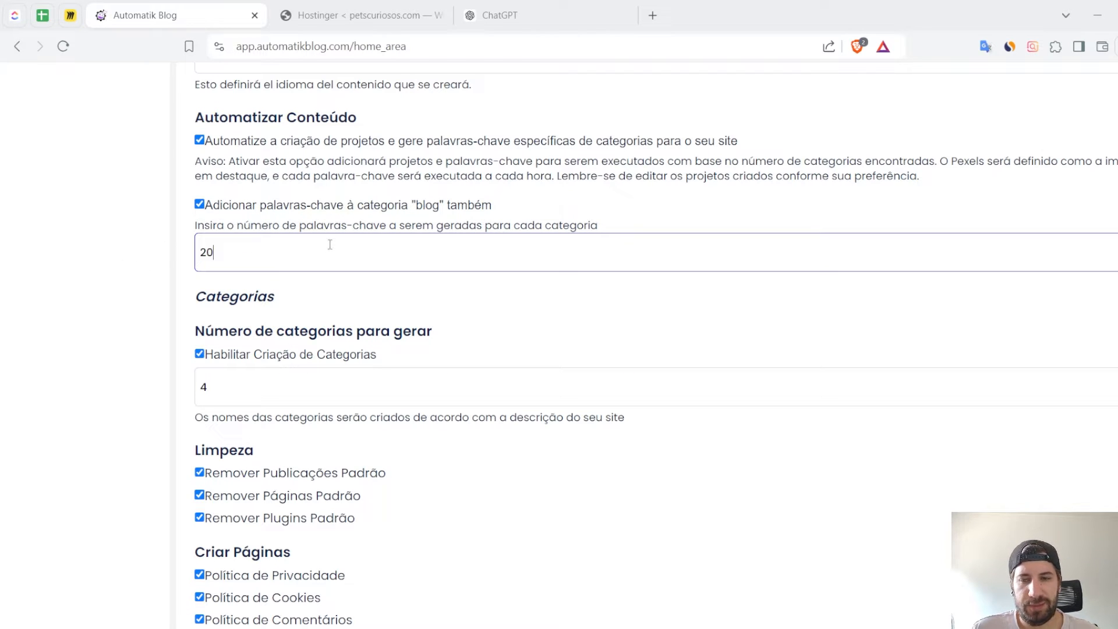
scroll(371, 308, up, 1)
scroll(383, 325, down, 1)
scroll(382, 326, down, 1)
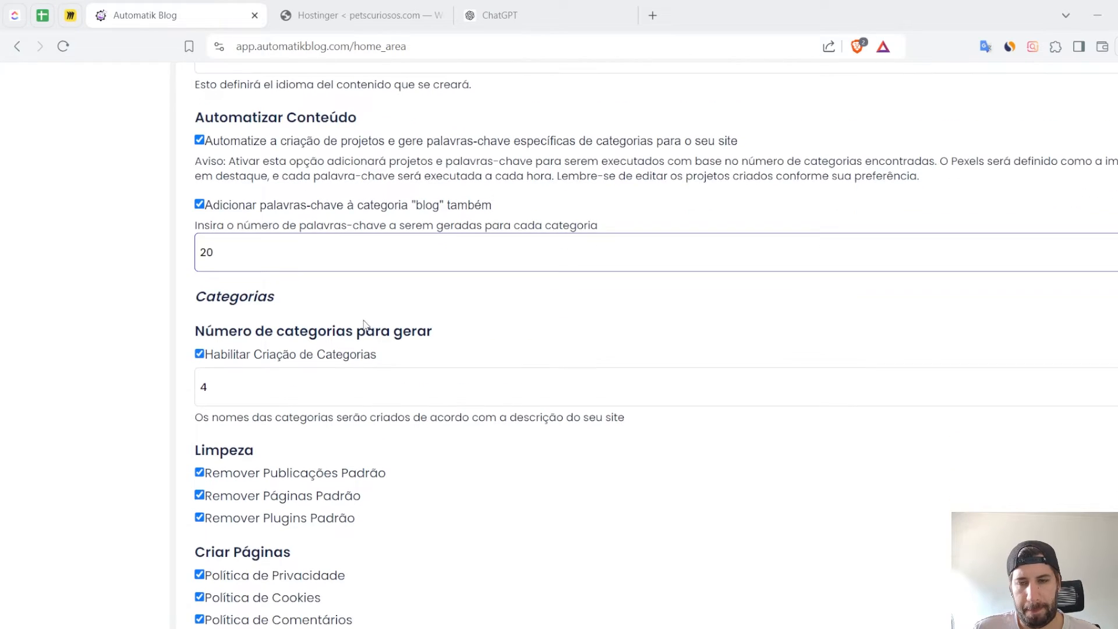
Review the site title, slogan and description that the generated content is based on
scroll(314, 430, up, 3)
scroll(429, 428, up, 5)
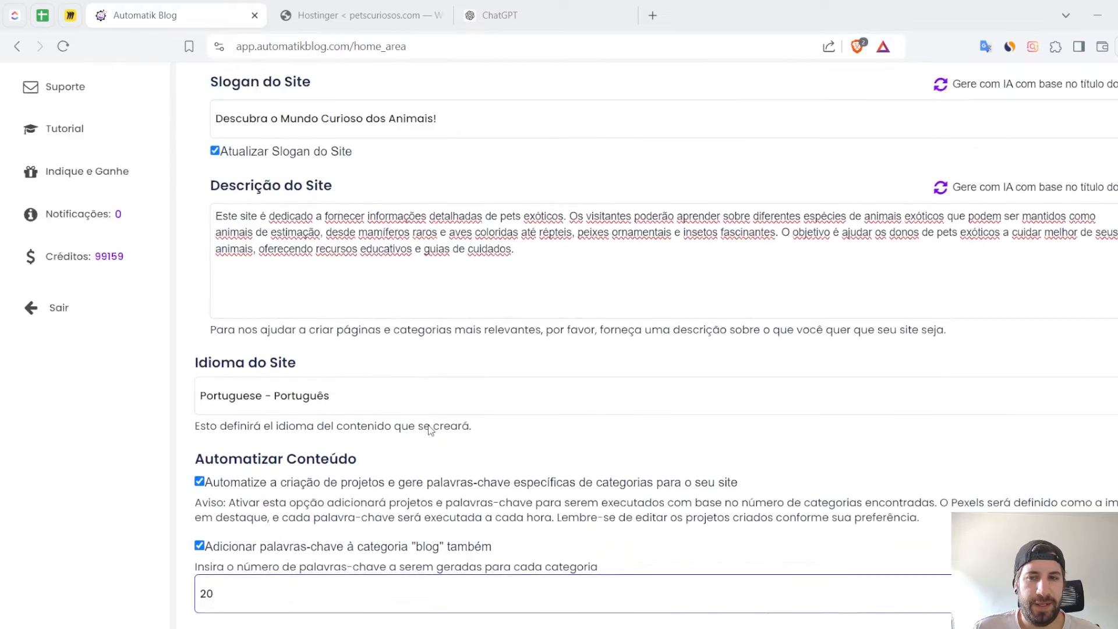
scroll(430, 430, up, 1)
drag(298, 181, 188, 181)
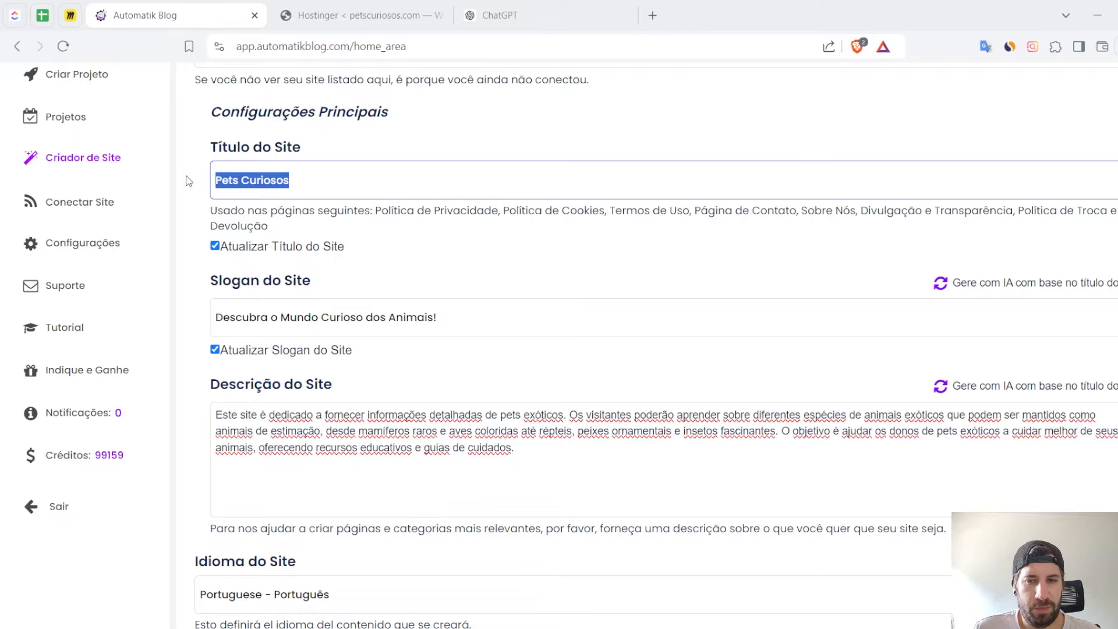
click(402, 182)
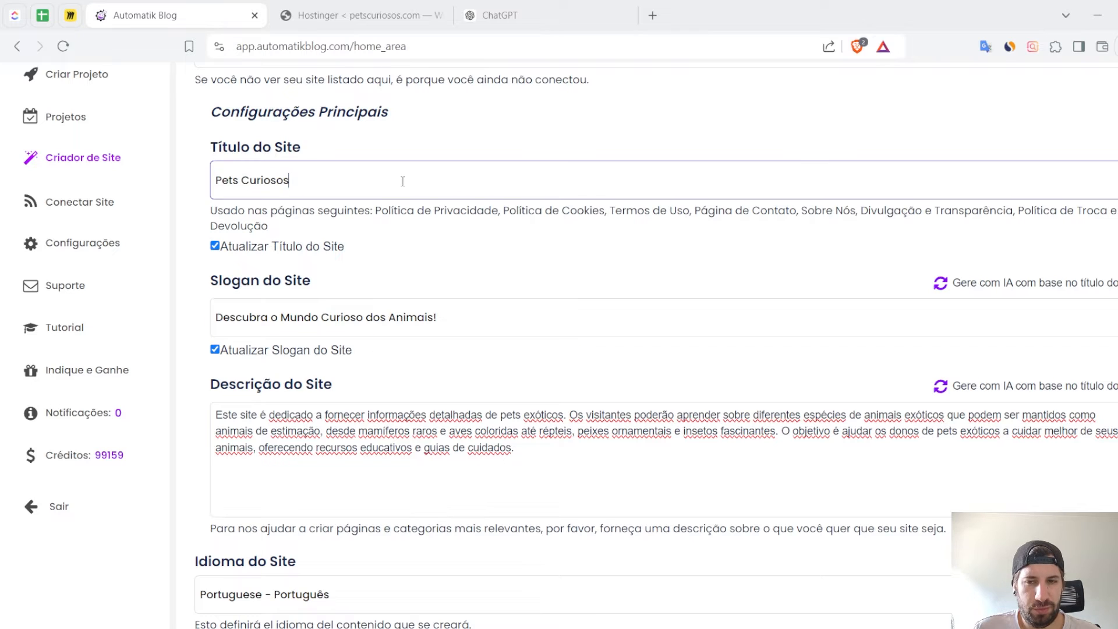
click(454, 299)
scroll(273, 333, down, 1)
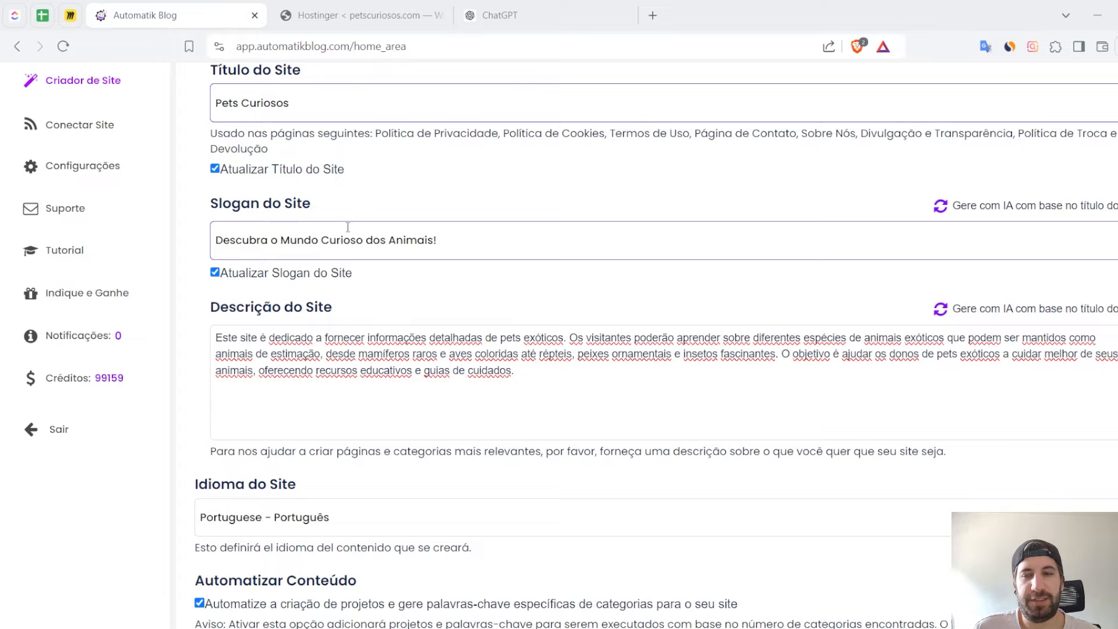
scroll(347, 228, down, 1)
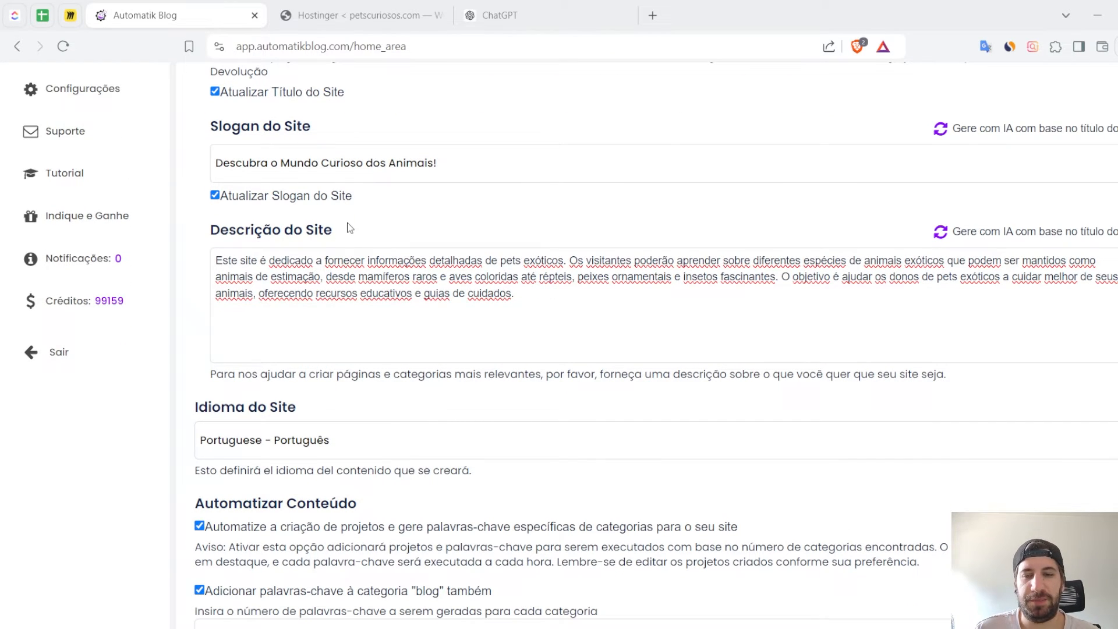
scroll(349, 227, down, 7)
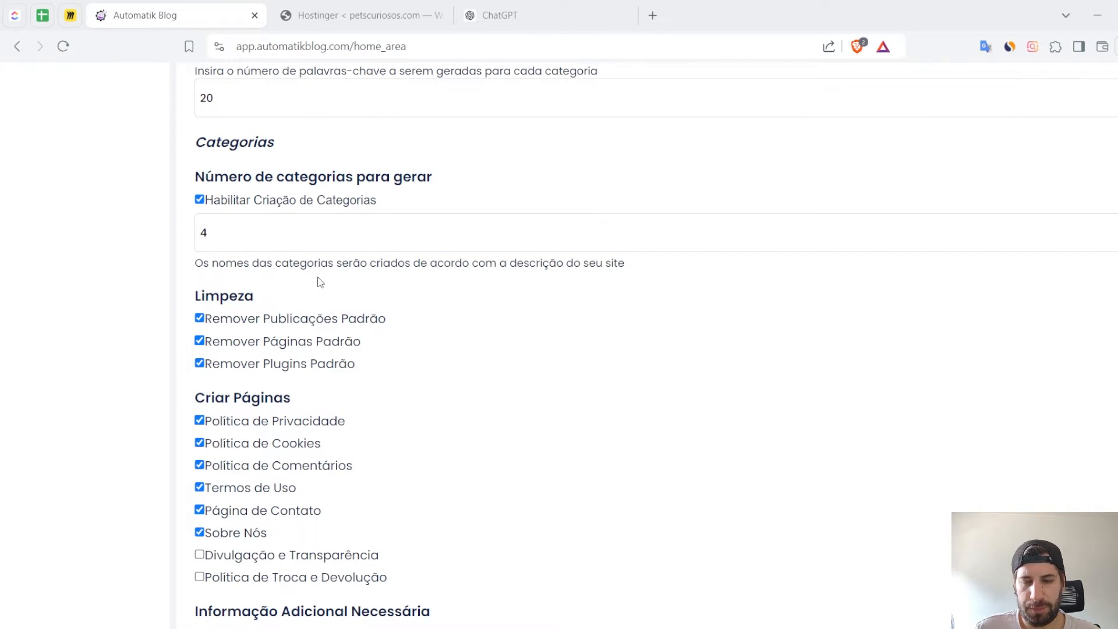
Review the cleanup options, and check the default posts, pages and plugins in the WordPress admin of petscuriosos.com
scroll(337, 221, down, 1)
scroll(308, 192, down, 1)
scroll(225, 168, up, 2)
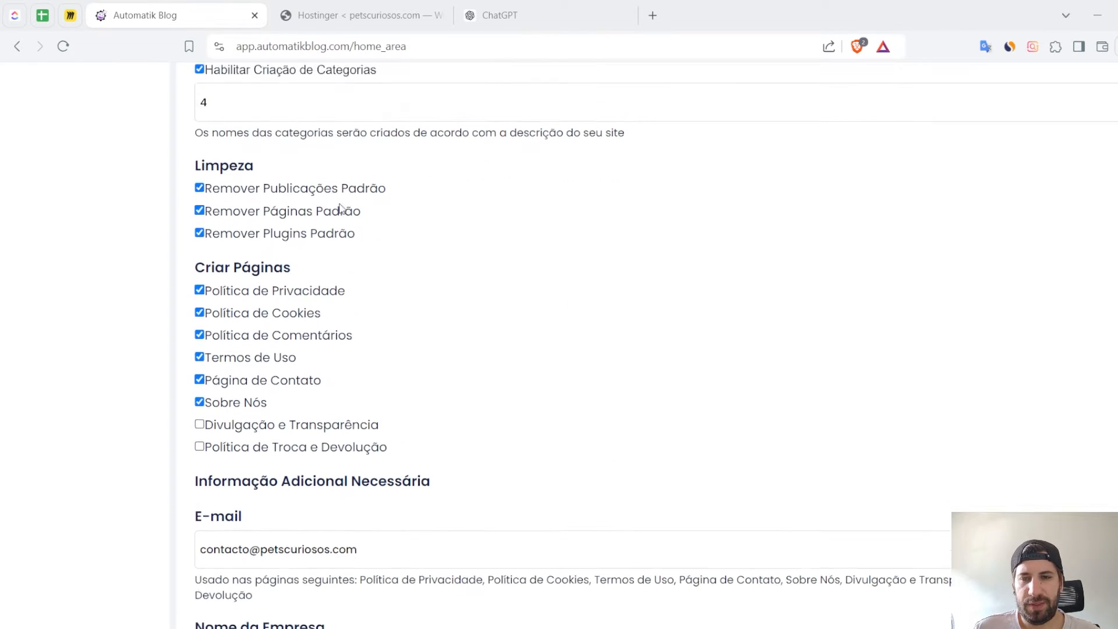
scroll(305, 273, down, 1)
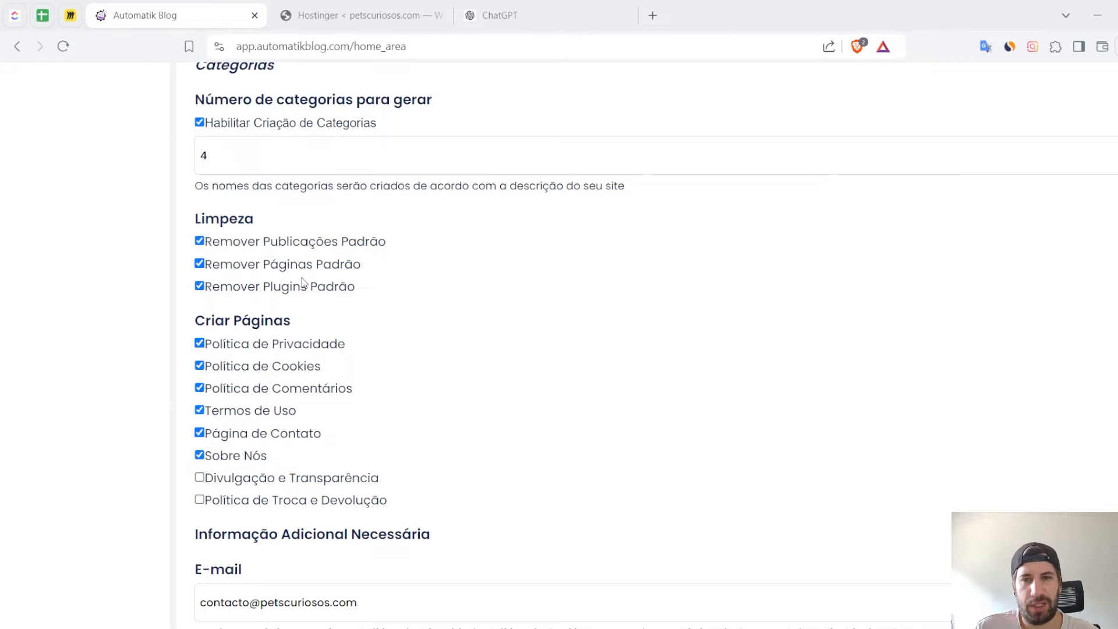
click(356, 15)
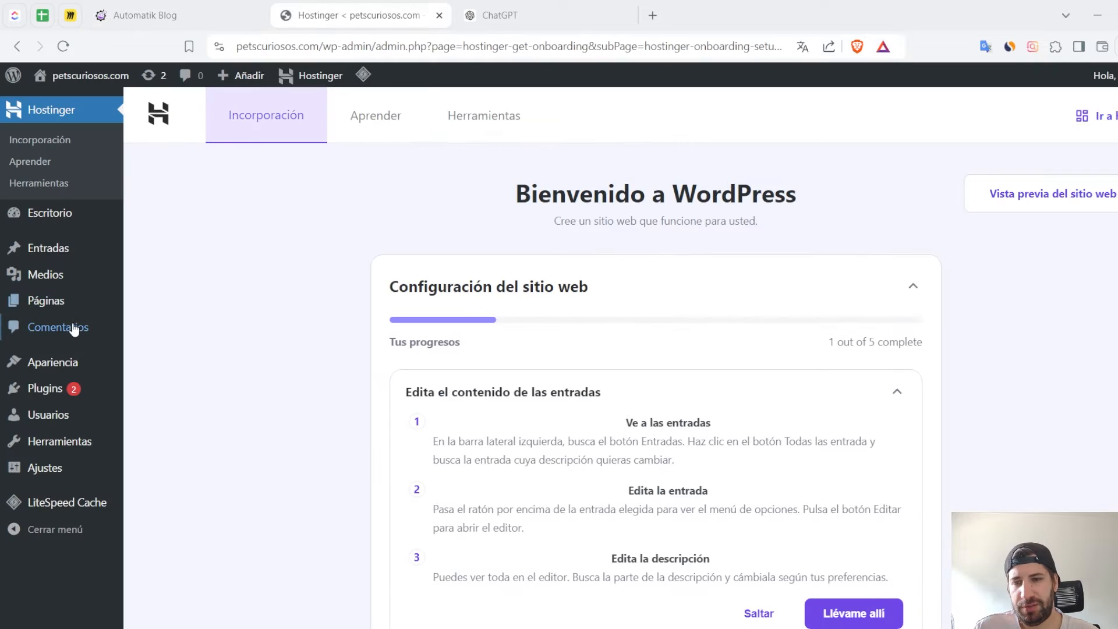
mouse_move(40, 249)
click(150, 249)
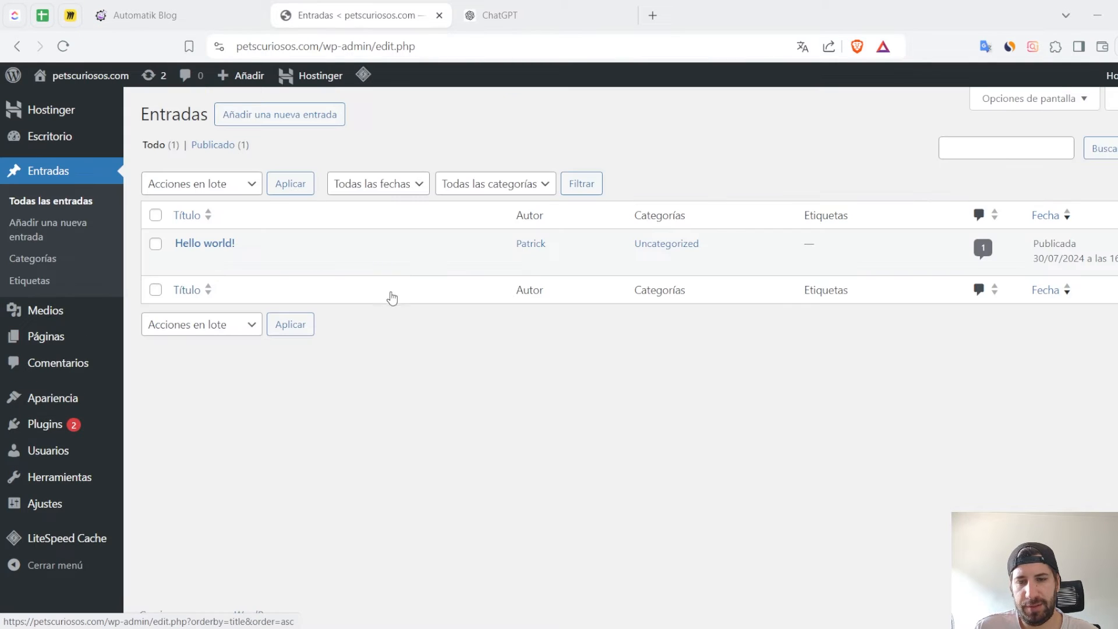
drag(235, 243, 170, 255)
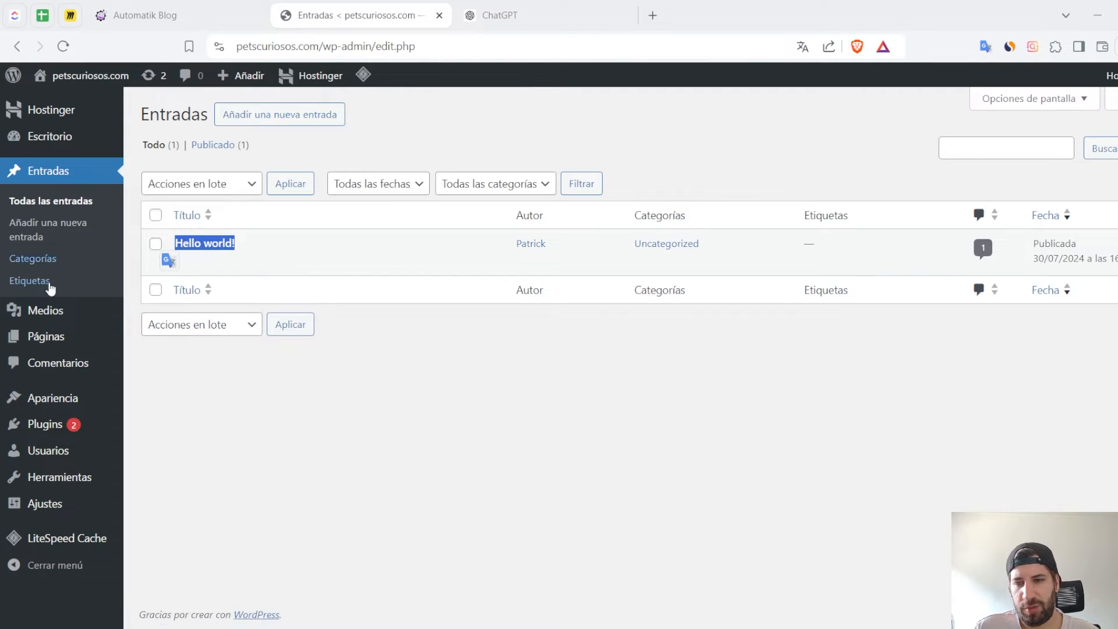
click(58, 336)
drag(462, 243, 172, 256)
click(42, 382)
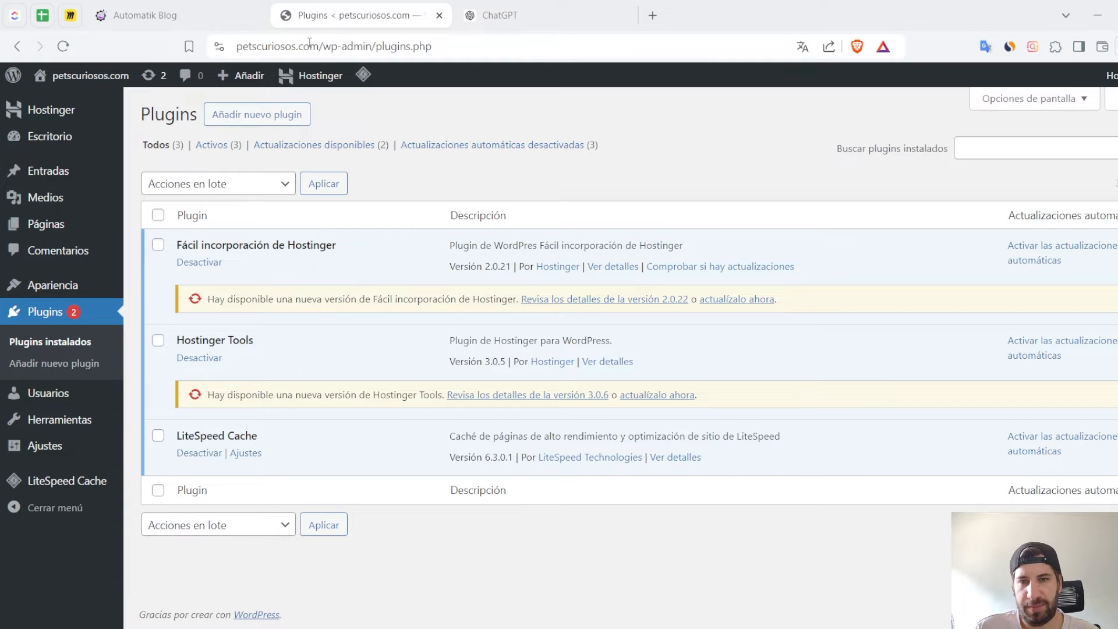
Return to Automatik Blog and examine the pages selected for creation, from Política de Privacidade to Sobre Nós
click(221, 7)
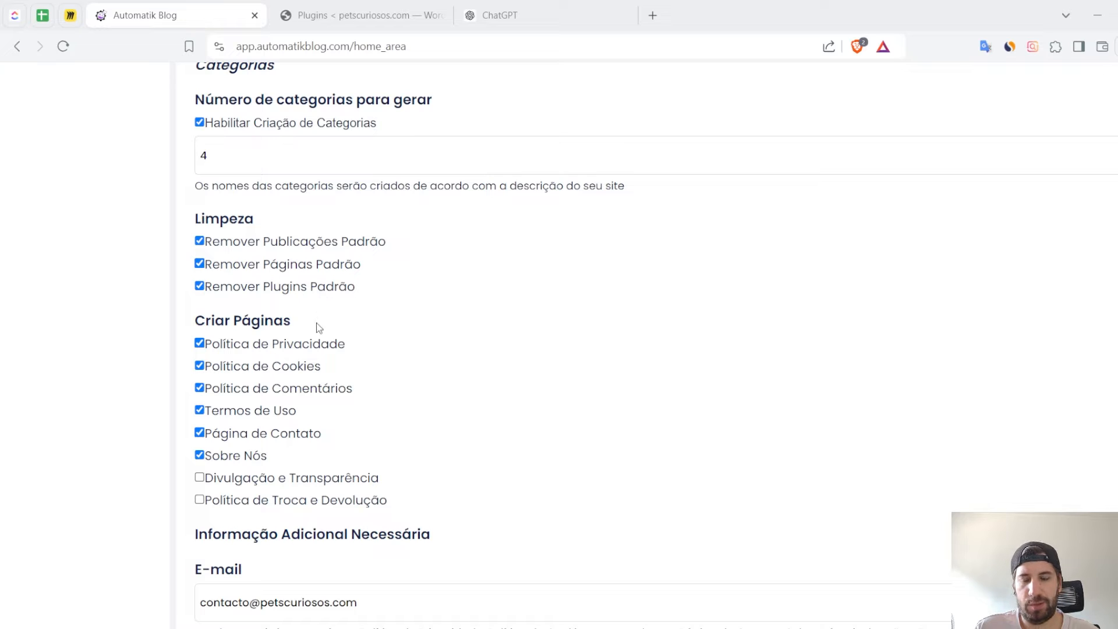
scroll(319, 328, down, 2)
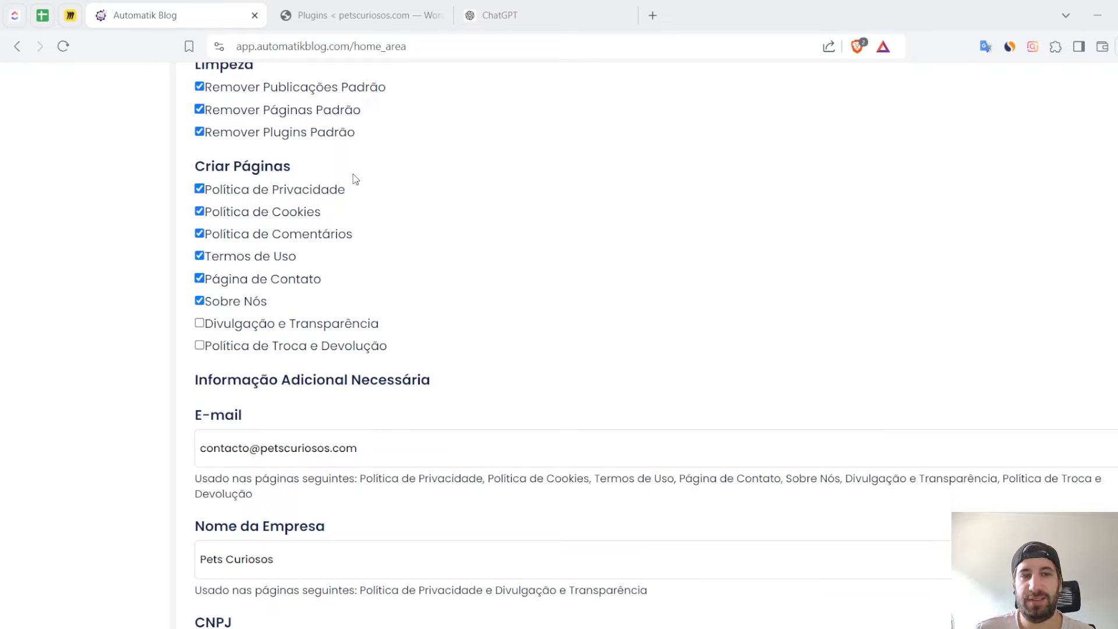
drag(346, 188, 205, 195)
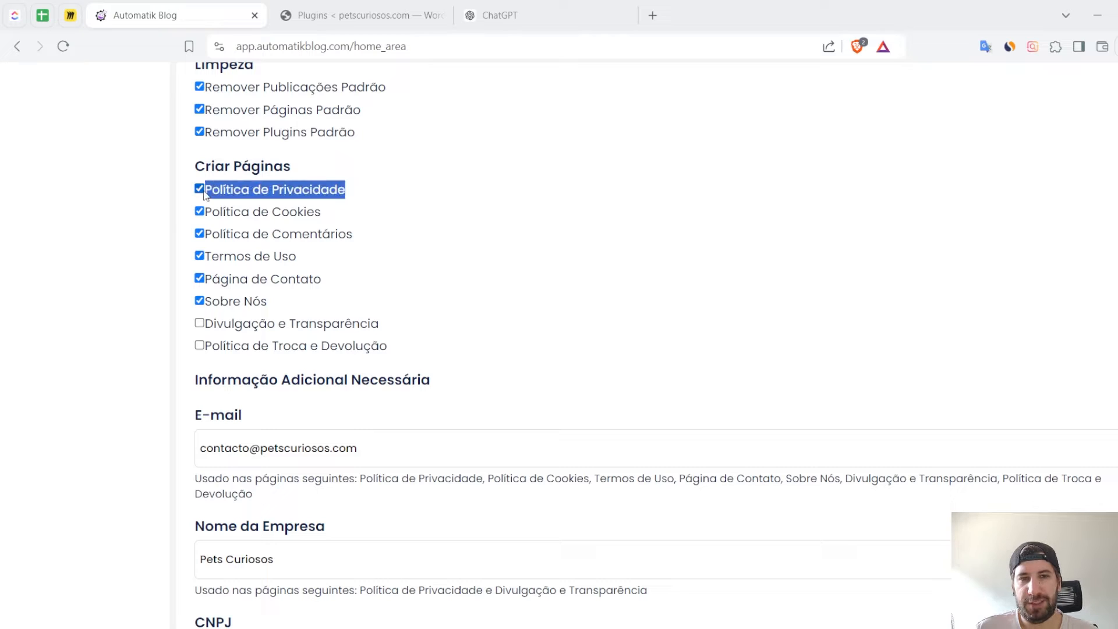
drag(322, 213, 201, 216)
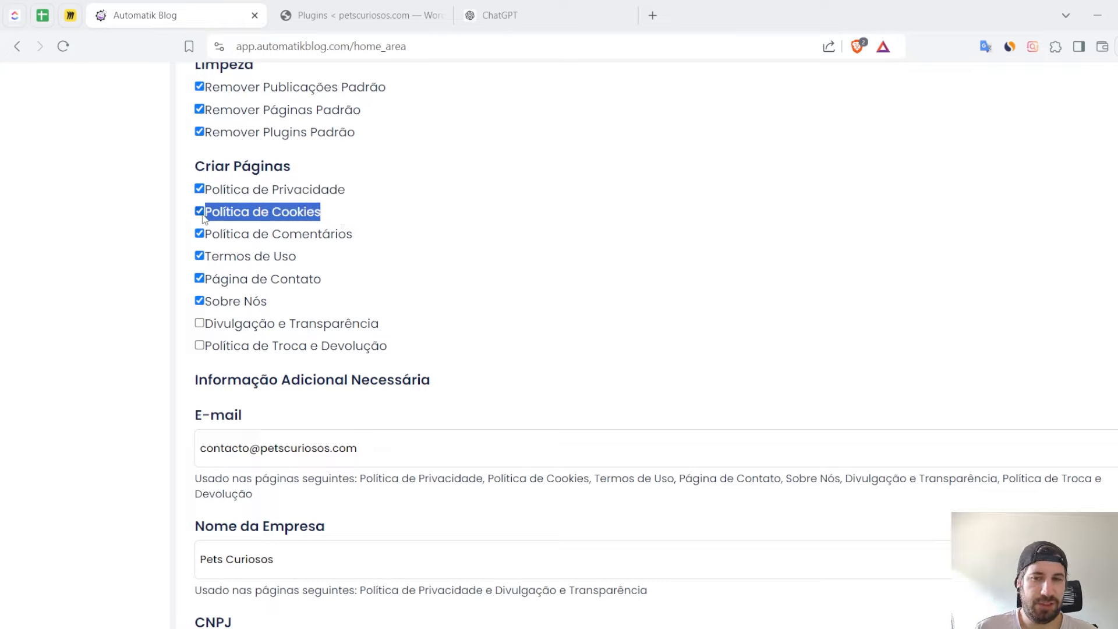
drag(296, 257, 201, 259)
drag(322, 280, 203, 307)
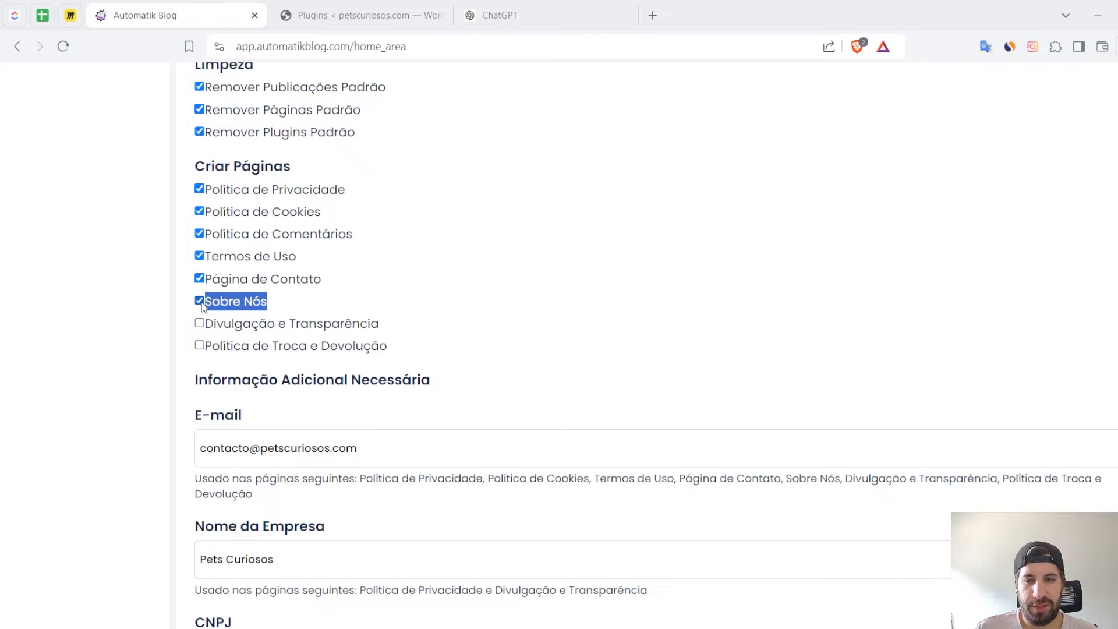
drag(354, 237, 190, 245)
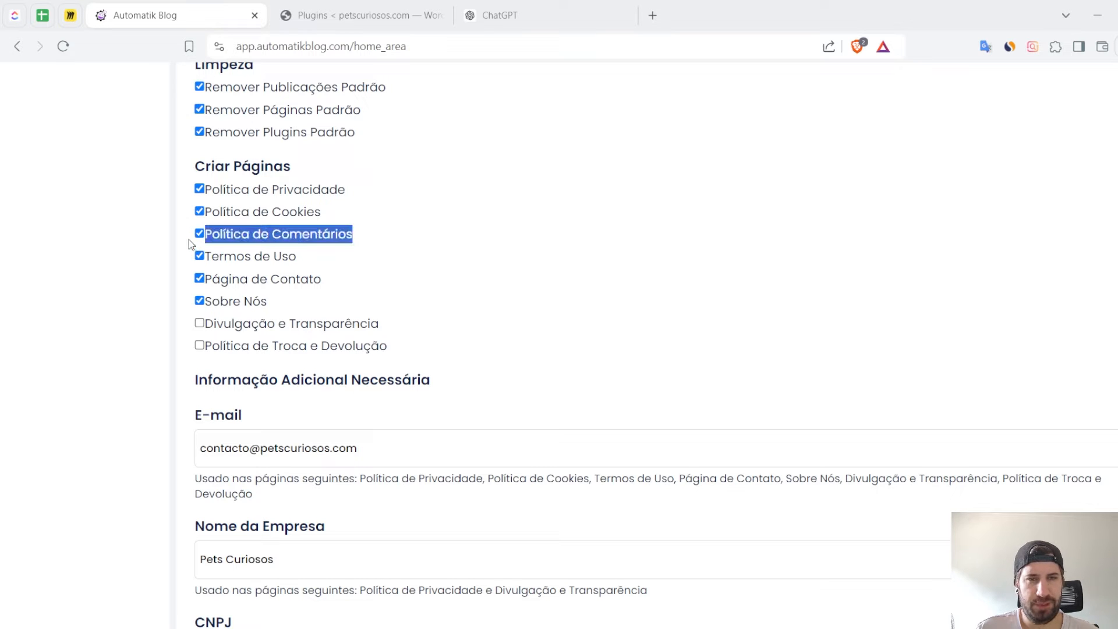
click(421, 238)
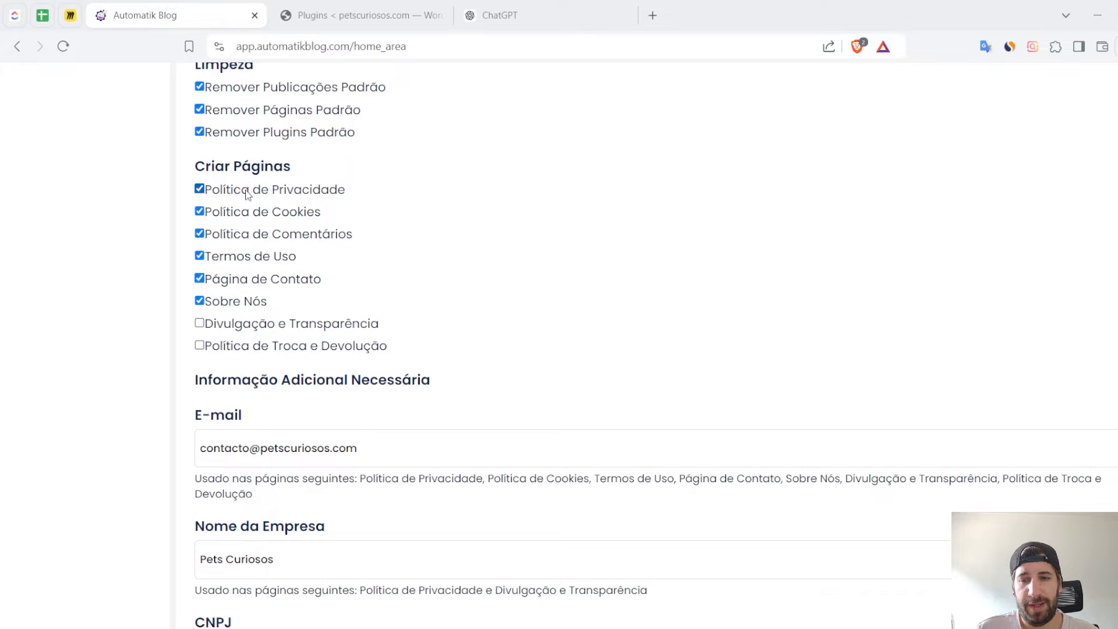
drag(374, 198, 375, 303)
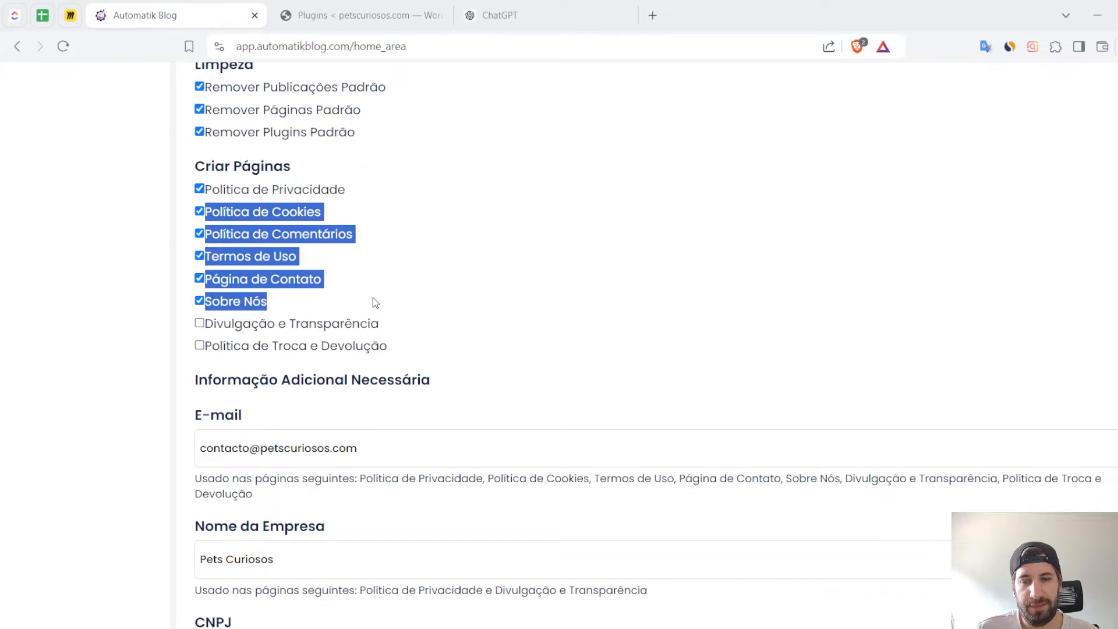
click(375, 302)
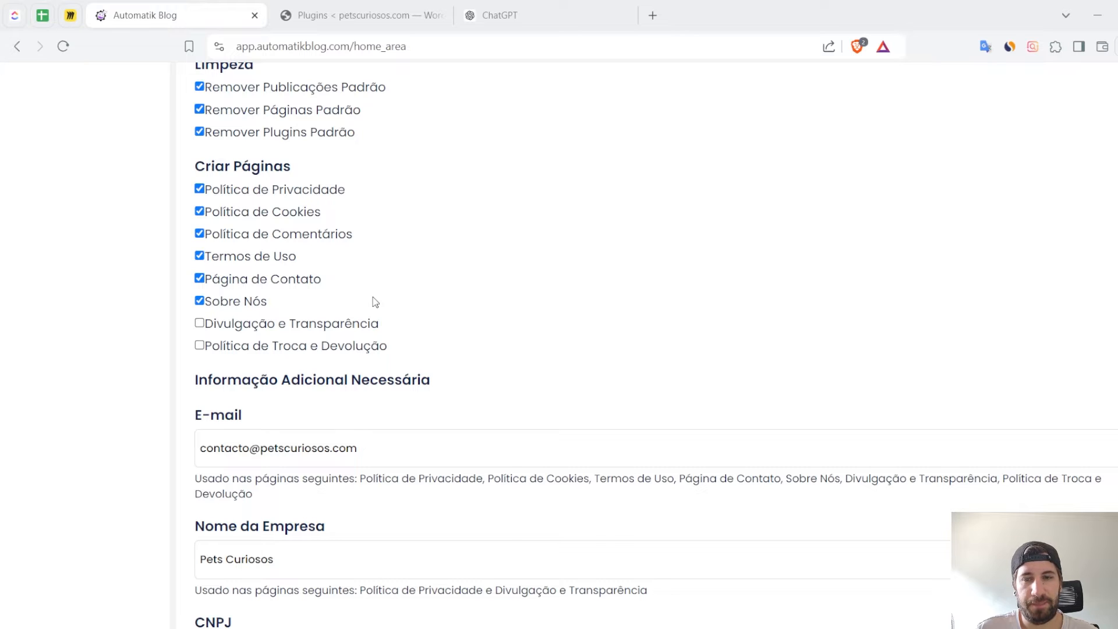
Correct the site's contact e-mail so that its first part uses the Portuguese spelling
scroll(375, 302, down, 4)
drag(444, 223, 149, 229)
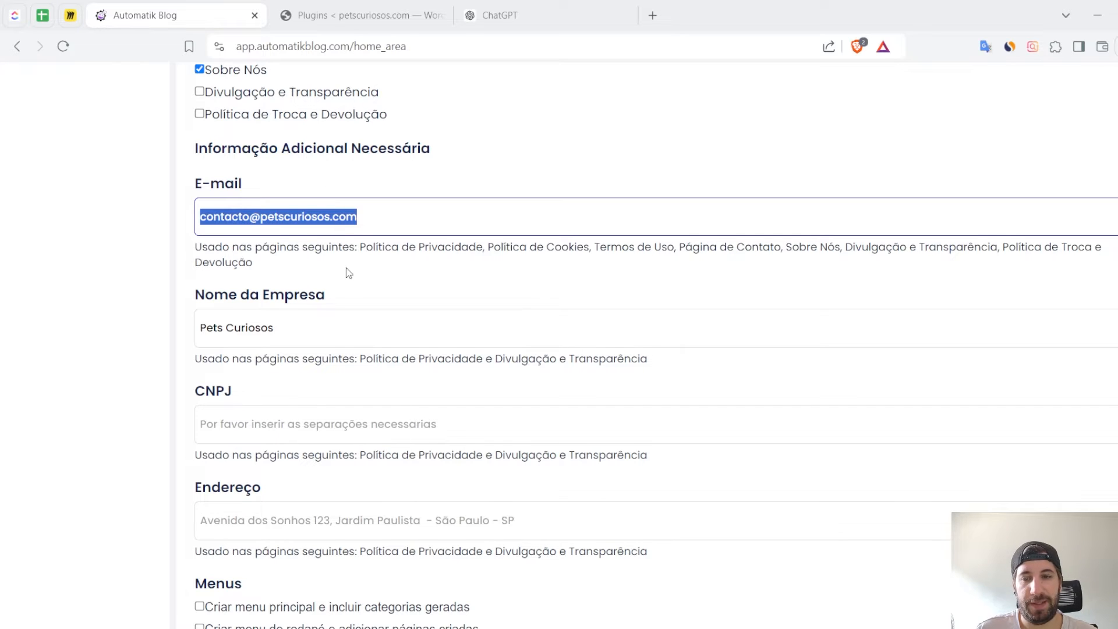
scroll(349, 270, up, 1)
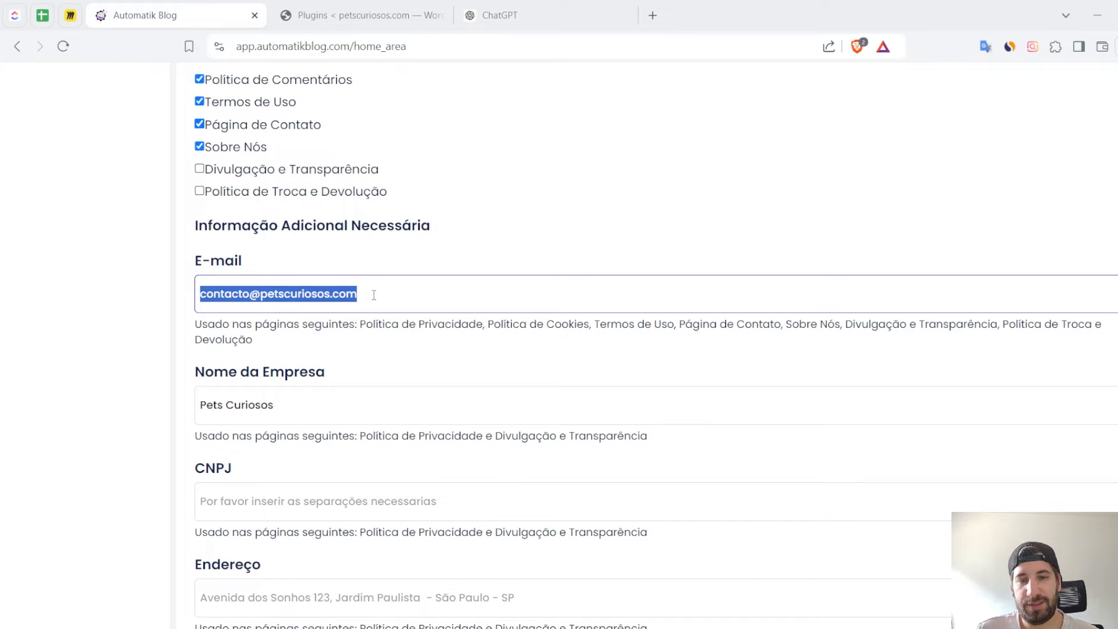
scroll(374, 295, up, 10)
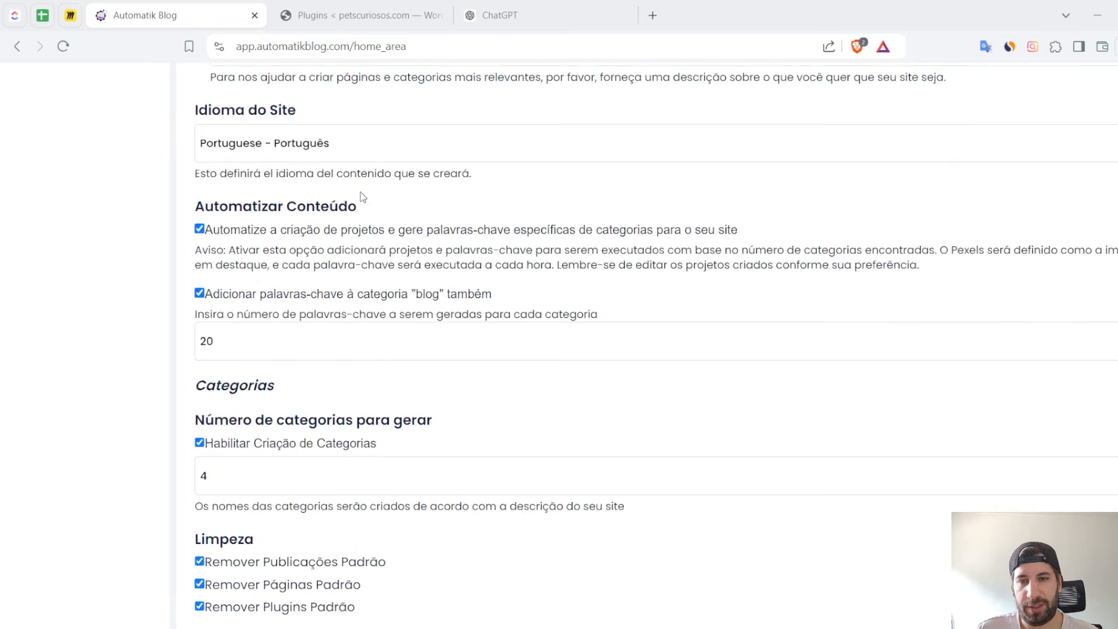
scroll(358, 201, up, 1)
scroll(344, 204, down, 10)
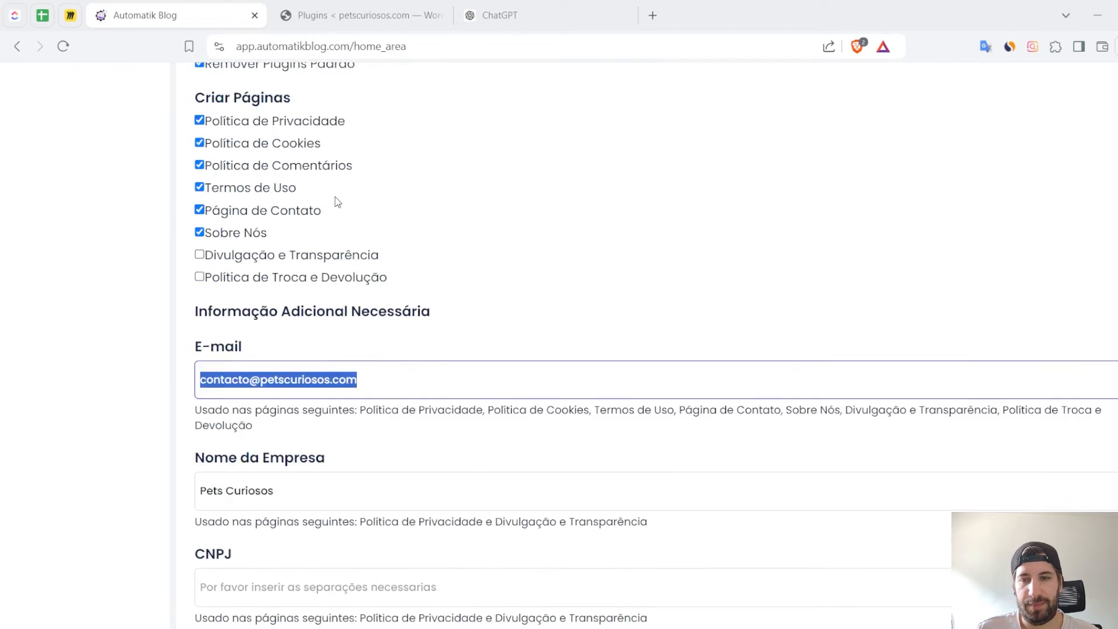
scroll(338, 201, up, 1)
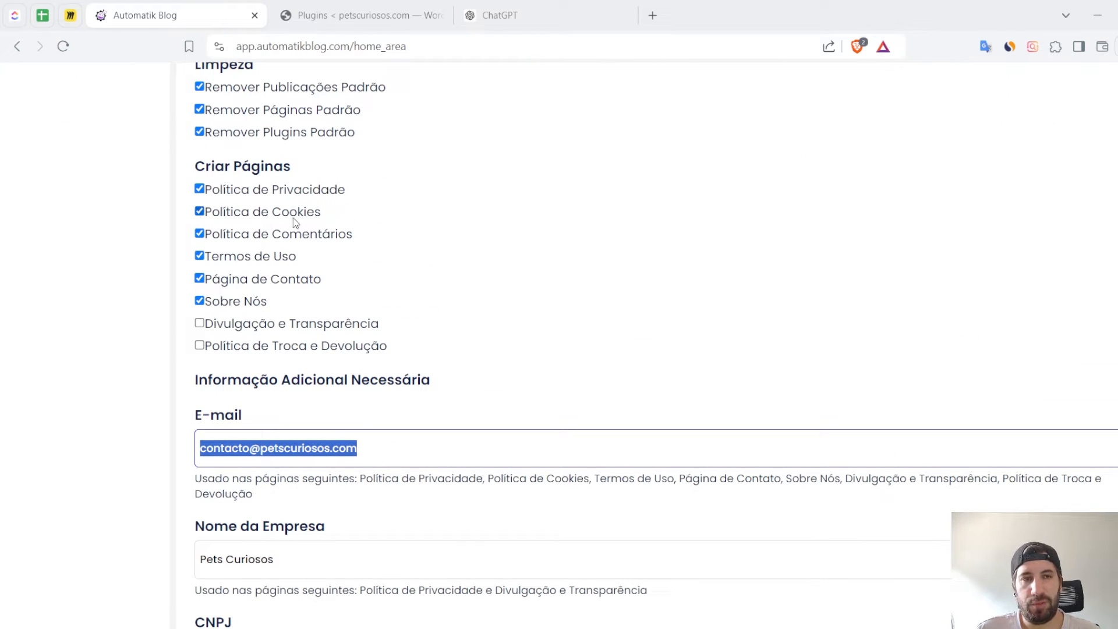
scroll(384, 347, down, 2)
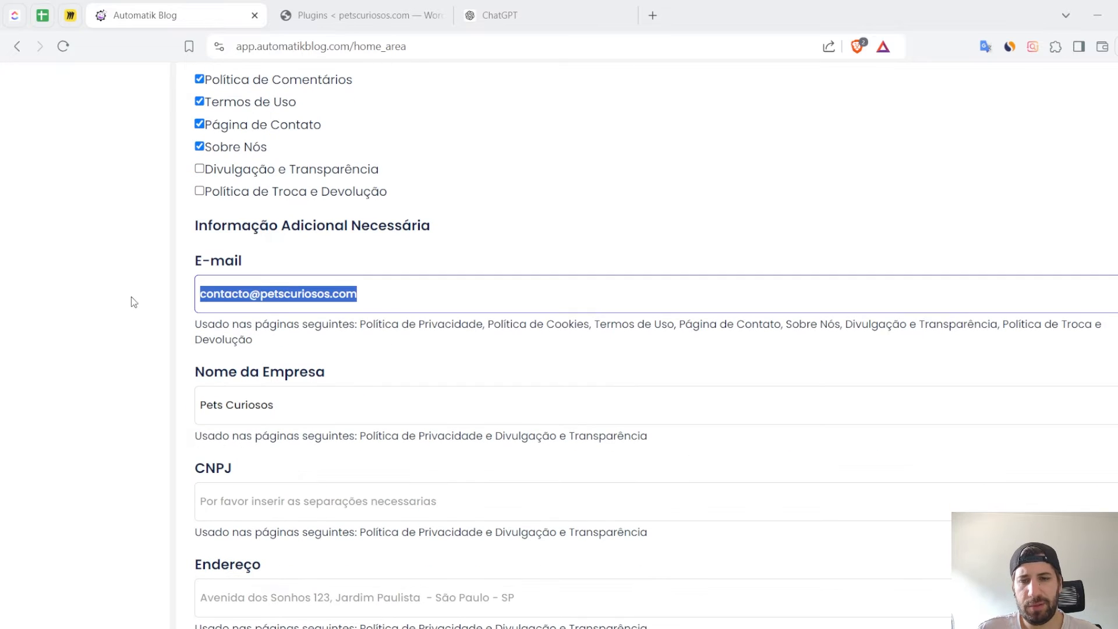
click(220, 294)
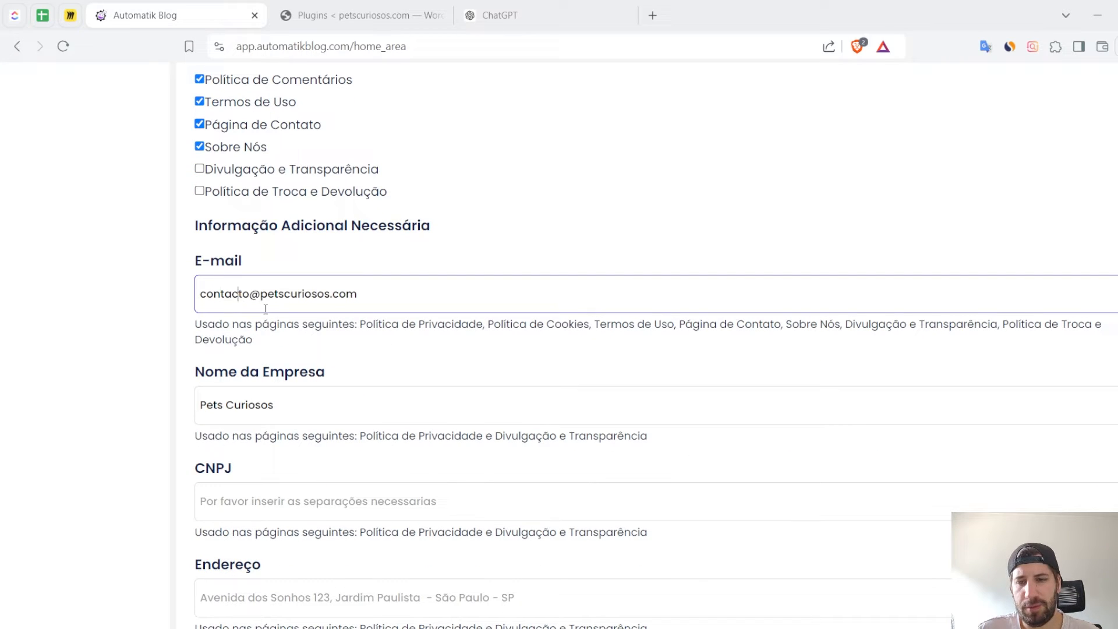
key(BackSpace)
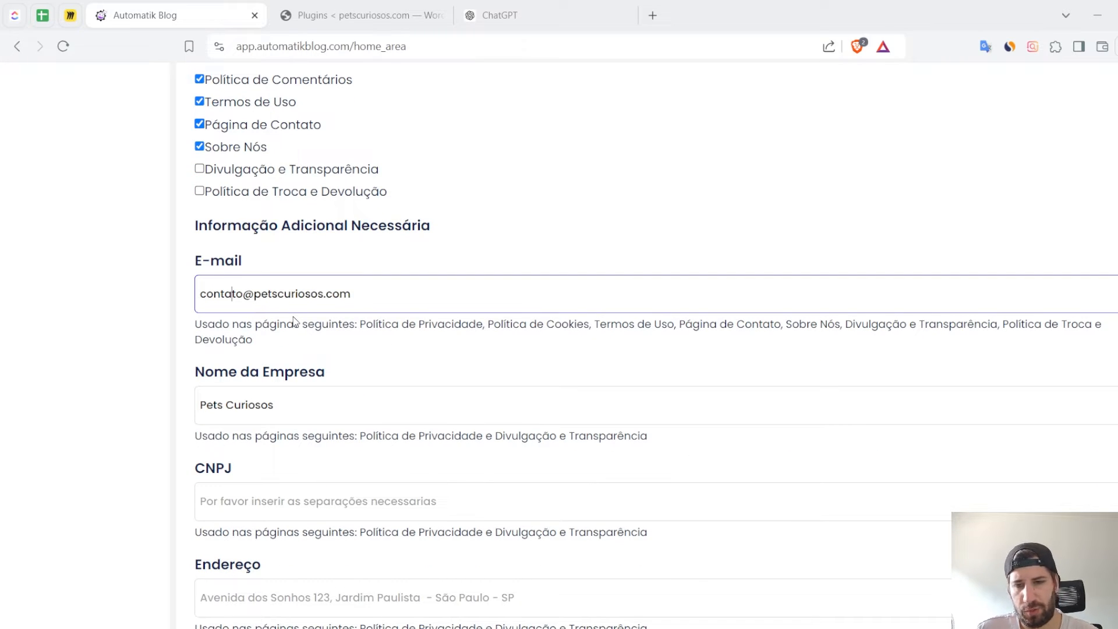
Review the contact e-mail, the company name and the pages on which the CNPJ is used
drag(387, 291, 159, 294)
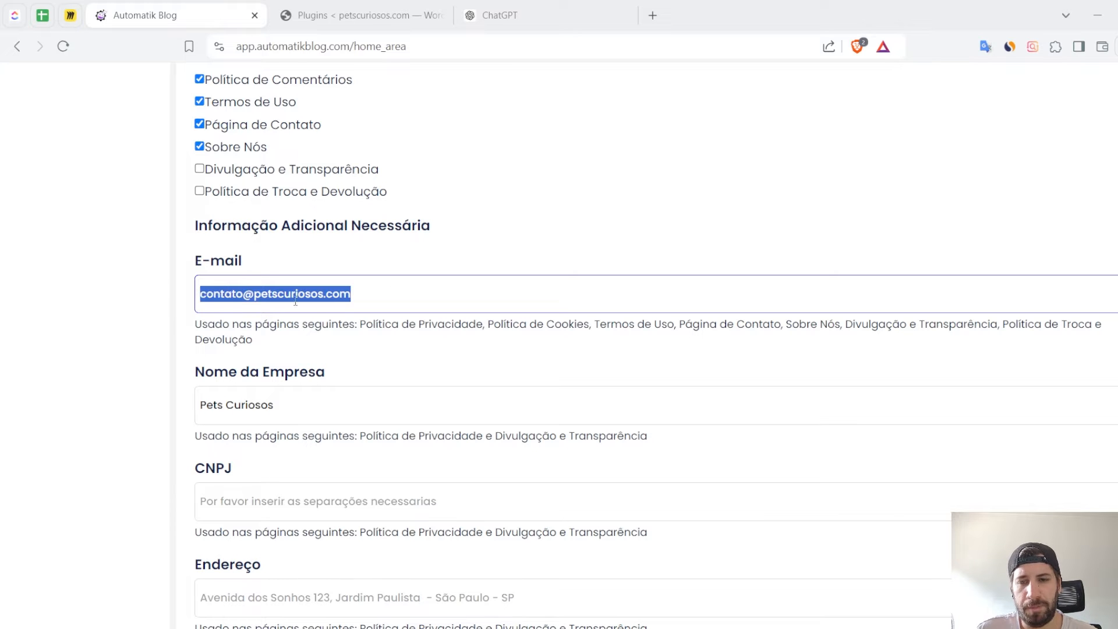
double_click(402, 293)
click(456, 297)
drag(456, 297, 90, 304)
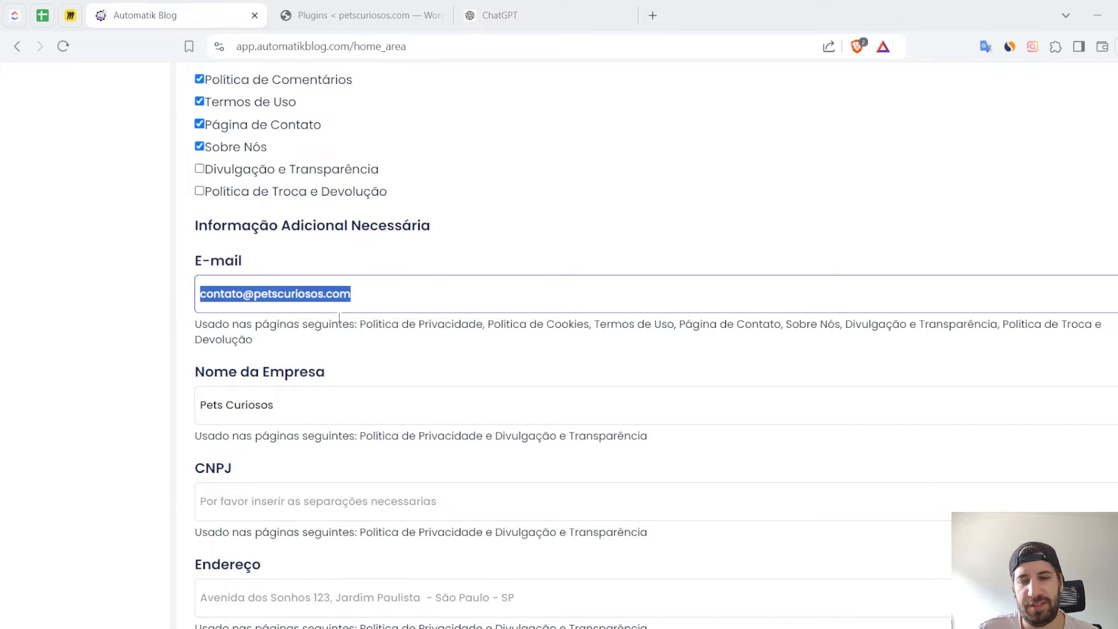
scroll(259, 294, down, 4)
click(287, 175)
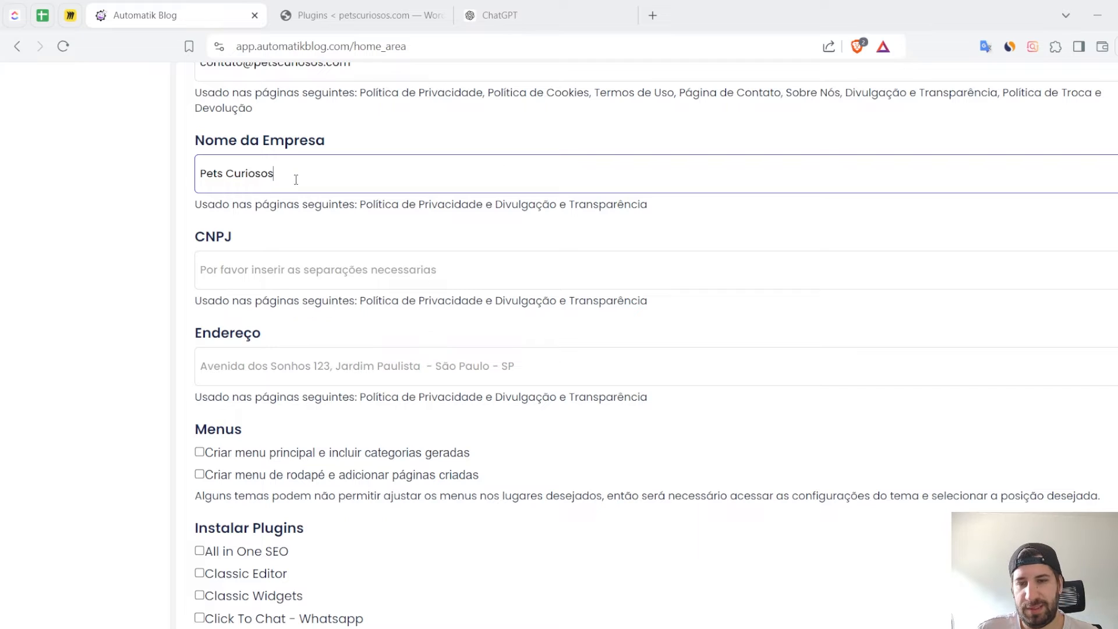
drag(294, 174, 35, 175)
click(311, 274)
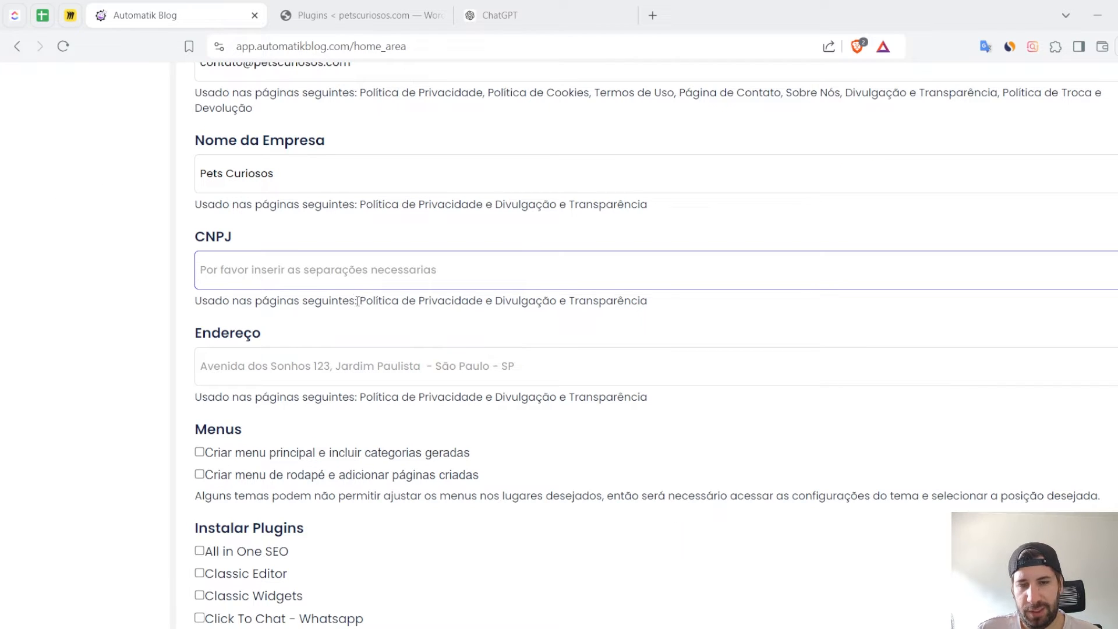
drag(358, 301, 668, 304)
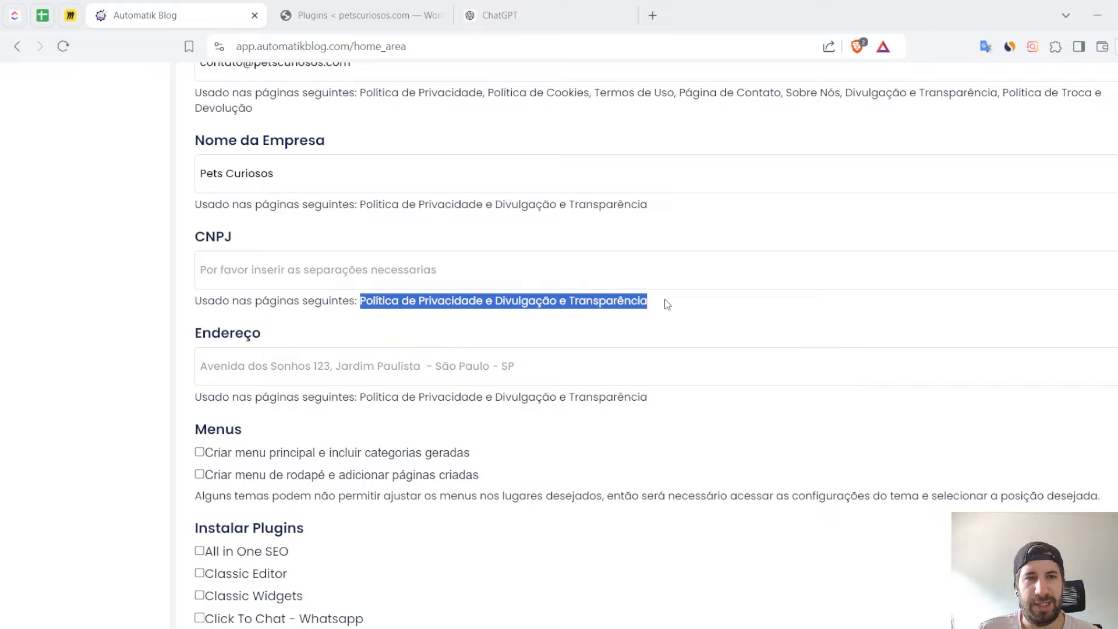
click(424, 265)
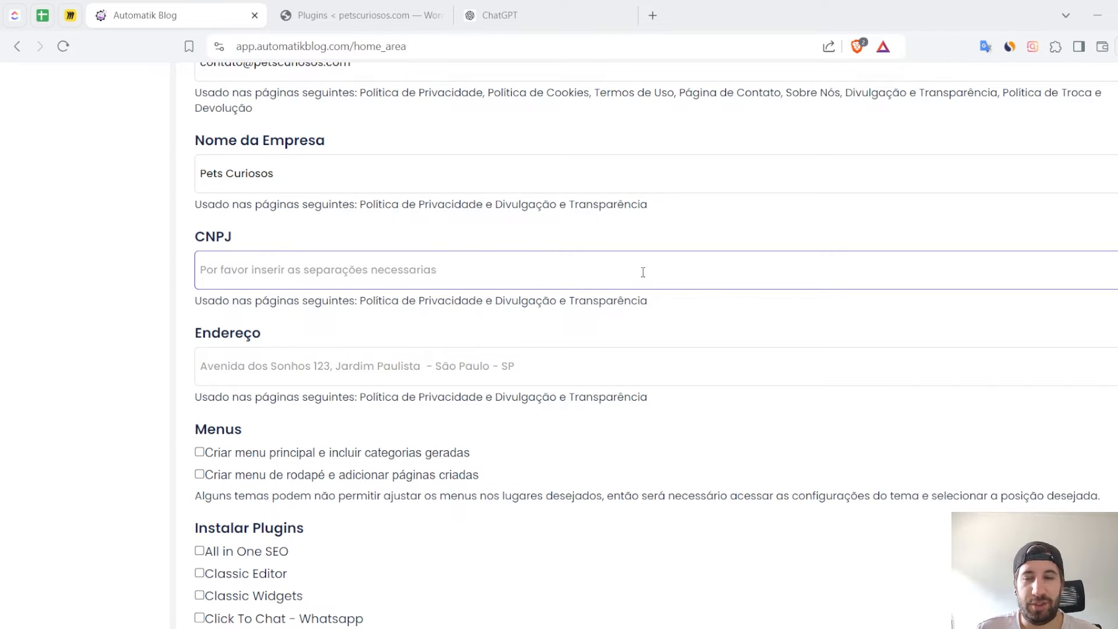
Fill in the company's postal address in the Endereço field
scroll(370, 258, down, 4)
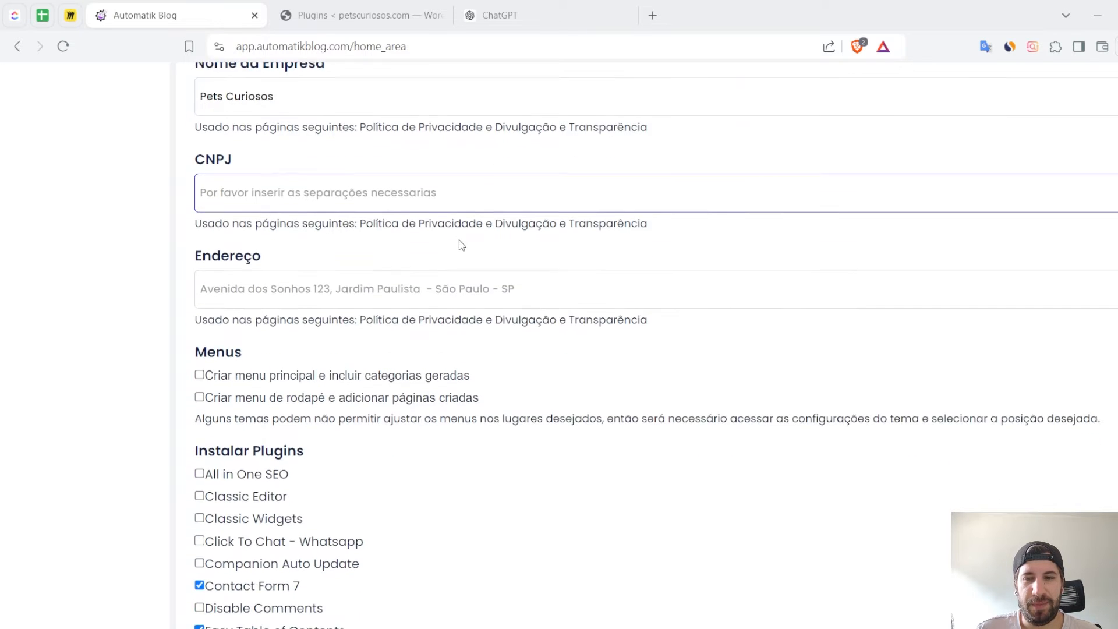
click(336, 125)
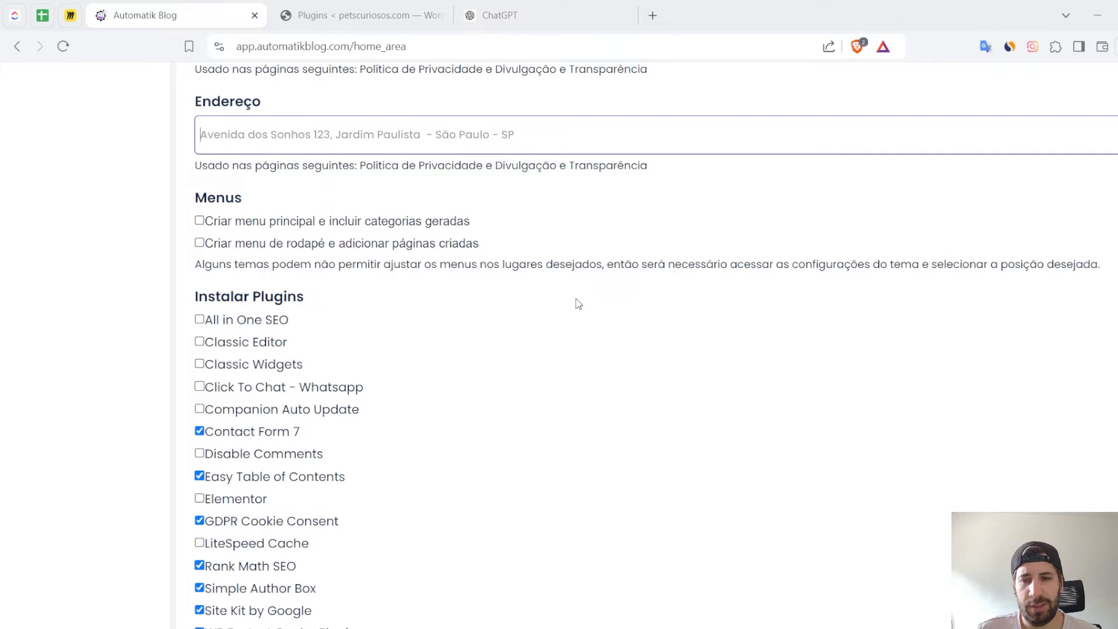
scroll(399, 277, up, 2)
scroll(268, 179, down, 1)
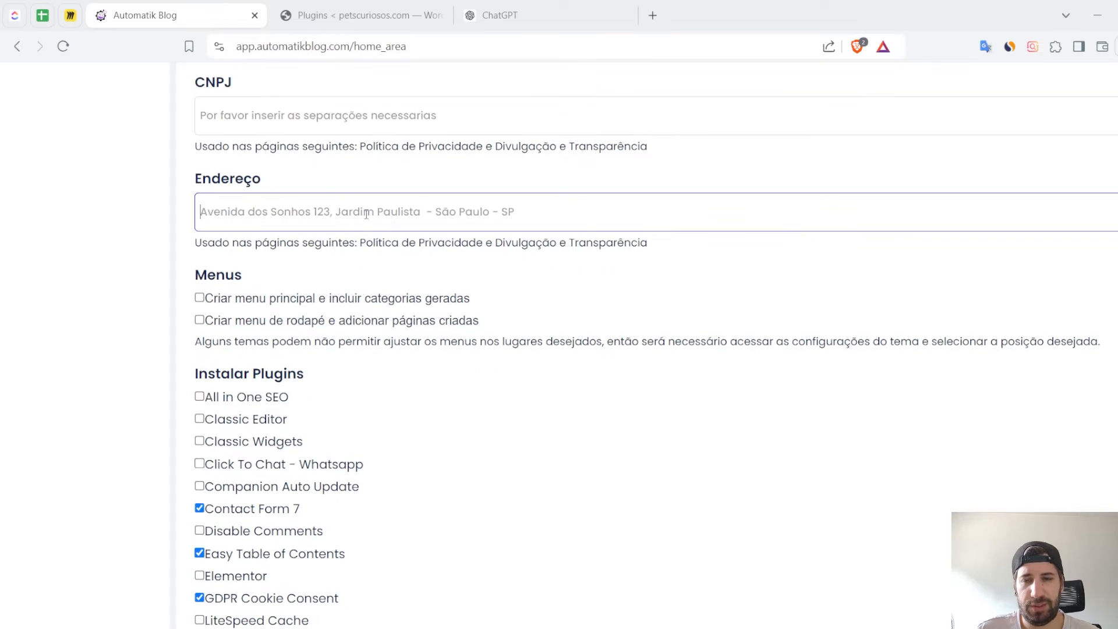
Enable creation of the main menu with the generated categories and of the footer menu with the created pages
scroll(233, 175, down, 3)
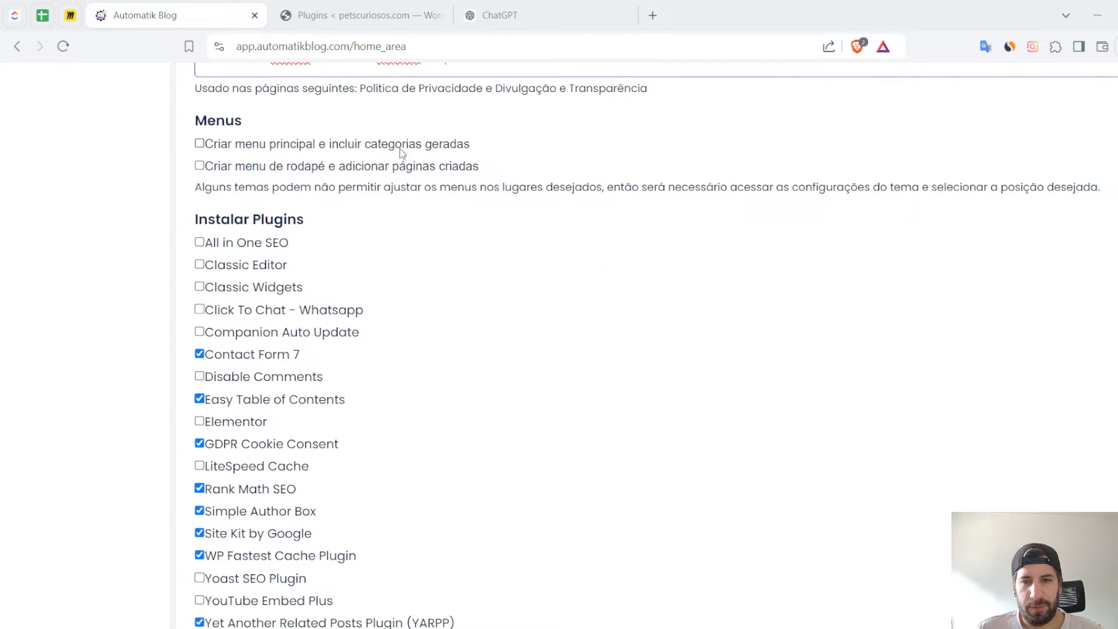
click(280, 144)
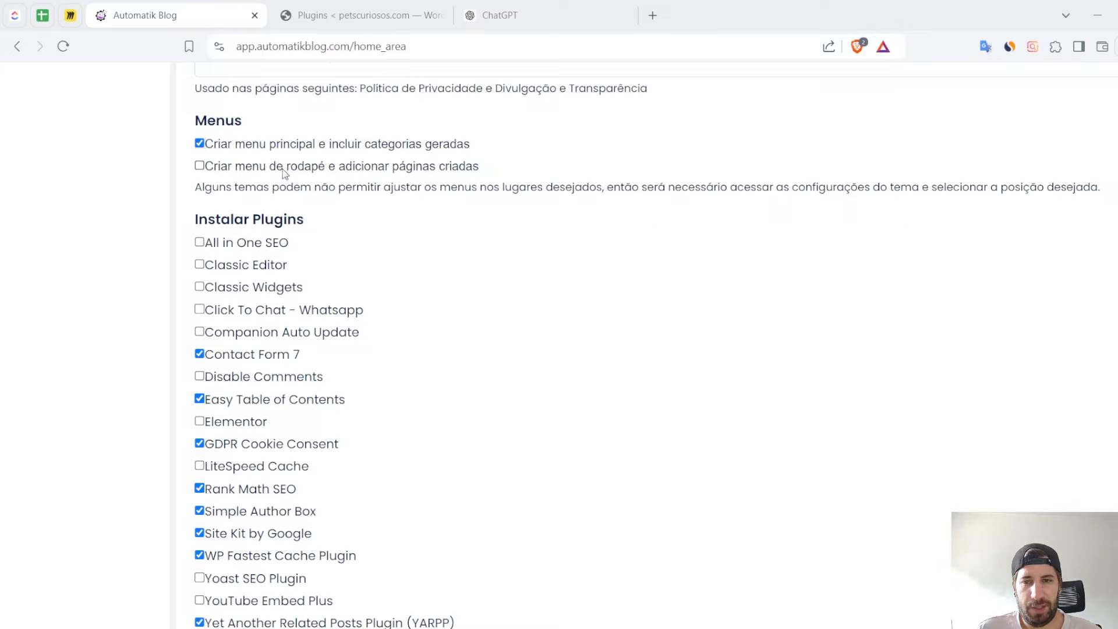
click(285, 167)
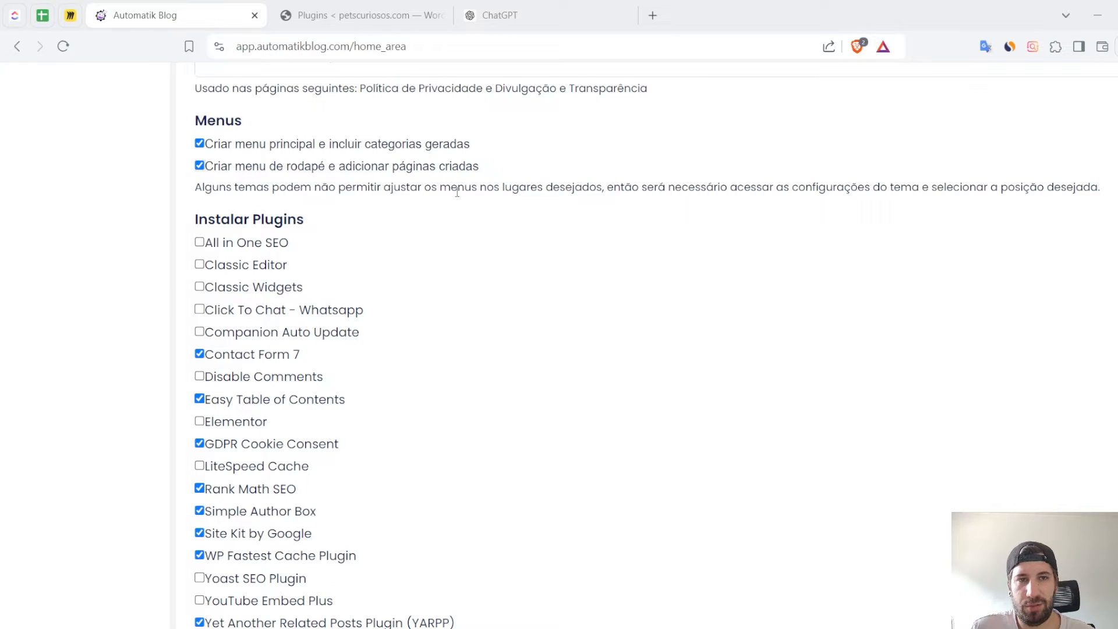
Review the plugins selected for installation, from Contact Form 7 to Site Kit by Google
scroll(379, 232, down, 1)
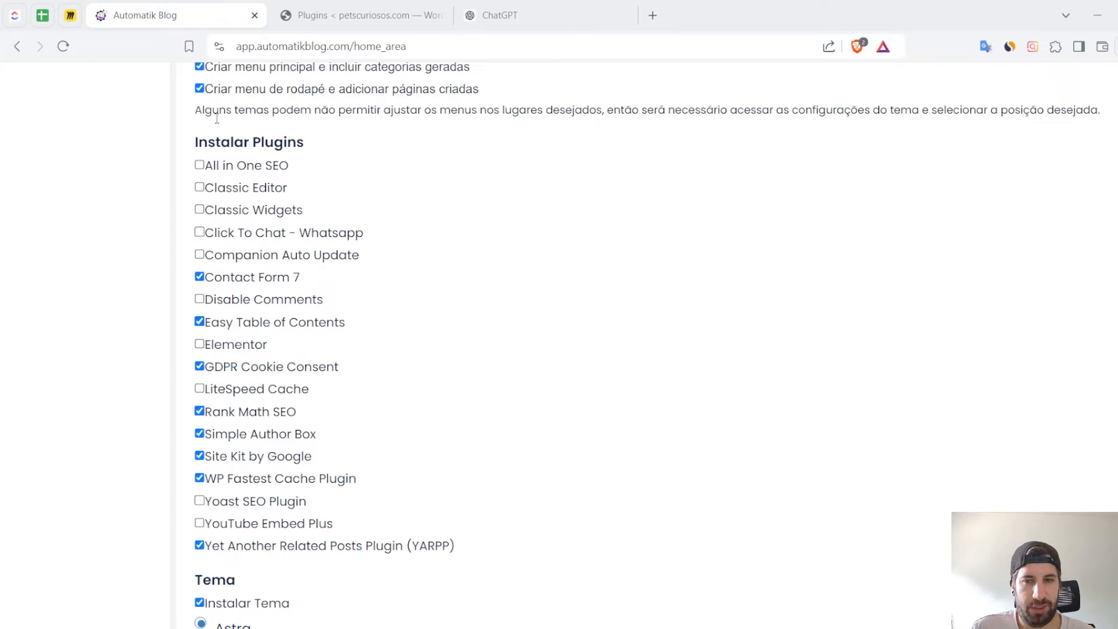
scroll(412, 231, down, 1)
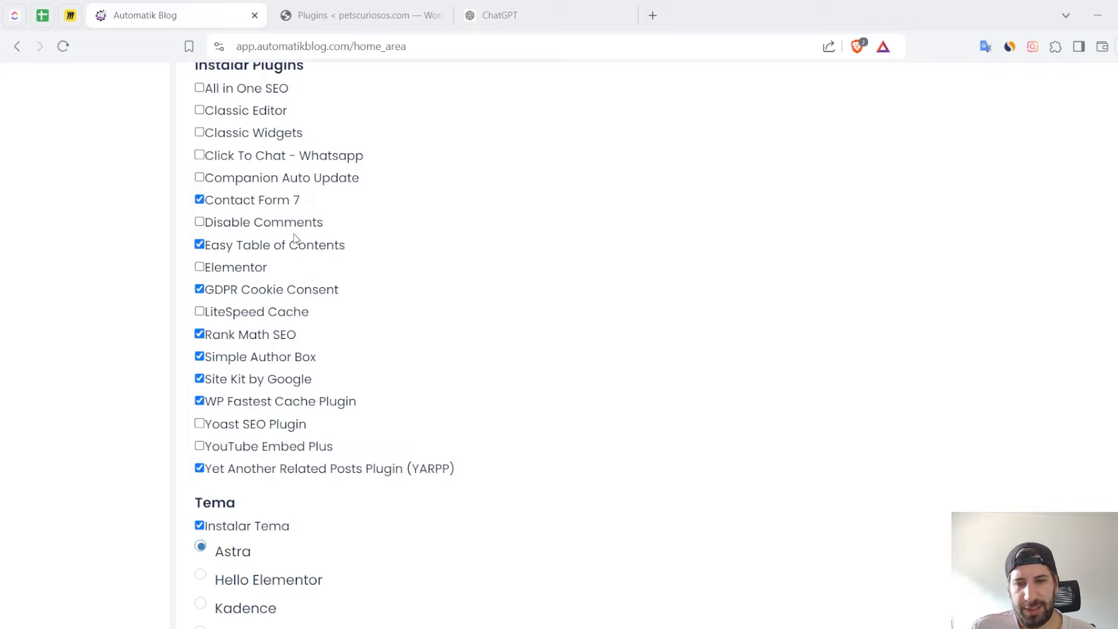
scroll(294, 236, down, 1)
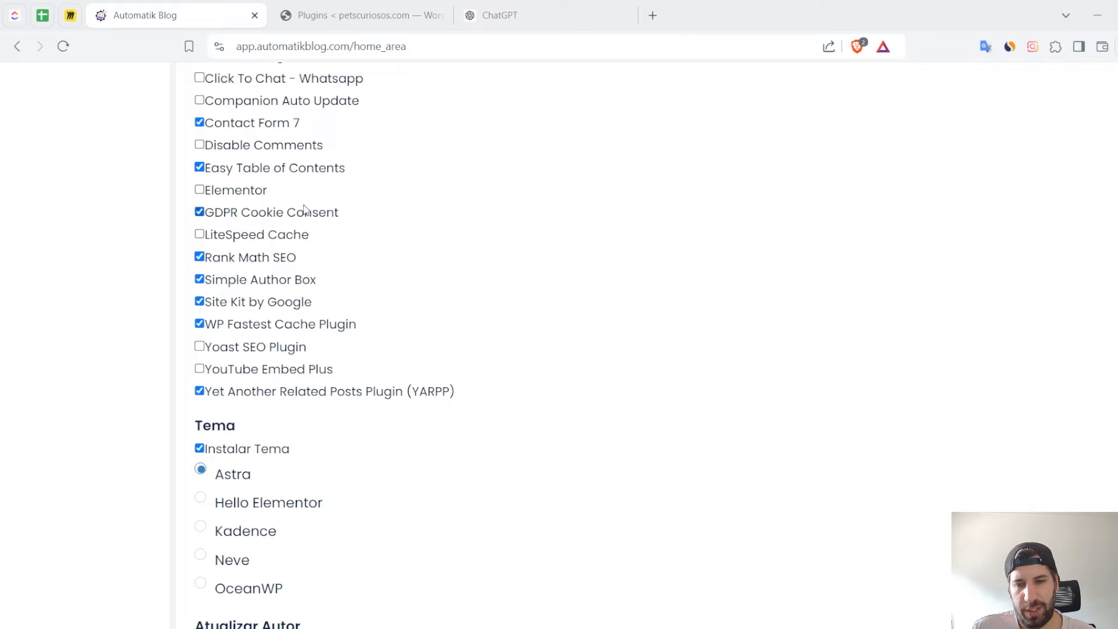
drag(340, 214, 229, 212)
drag(301, 258, 203, 258)
drag(333, 285, 199, 300)
drag(326, 301, 199, 302)
click(336, 303)
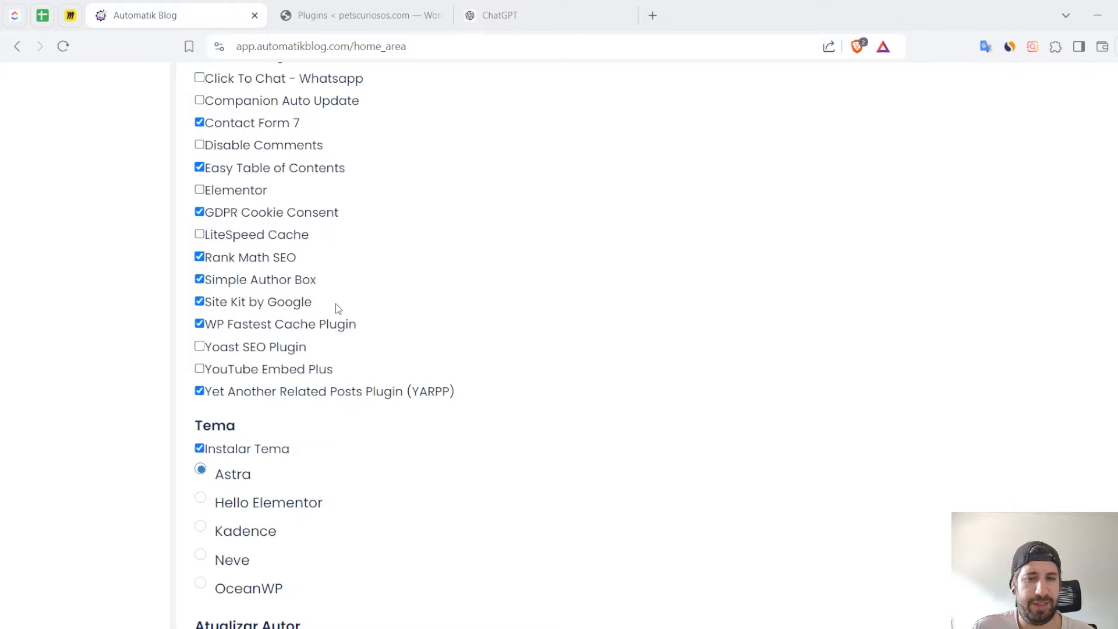
drag(335, 302, 199, 303)
click(335, 302)
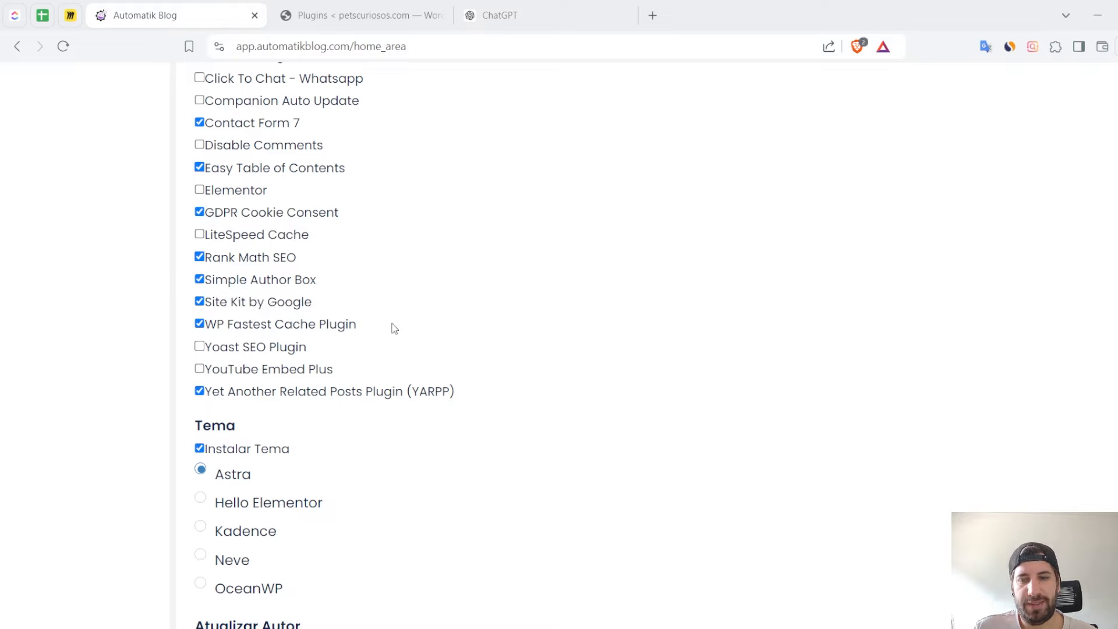
Examine the WP Fastest Cache and Yet Another Related Posts Plugin (YARPP) entries in the plugin list
drag(392, 324, 200, 324)
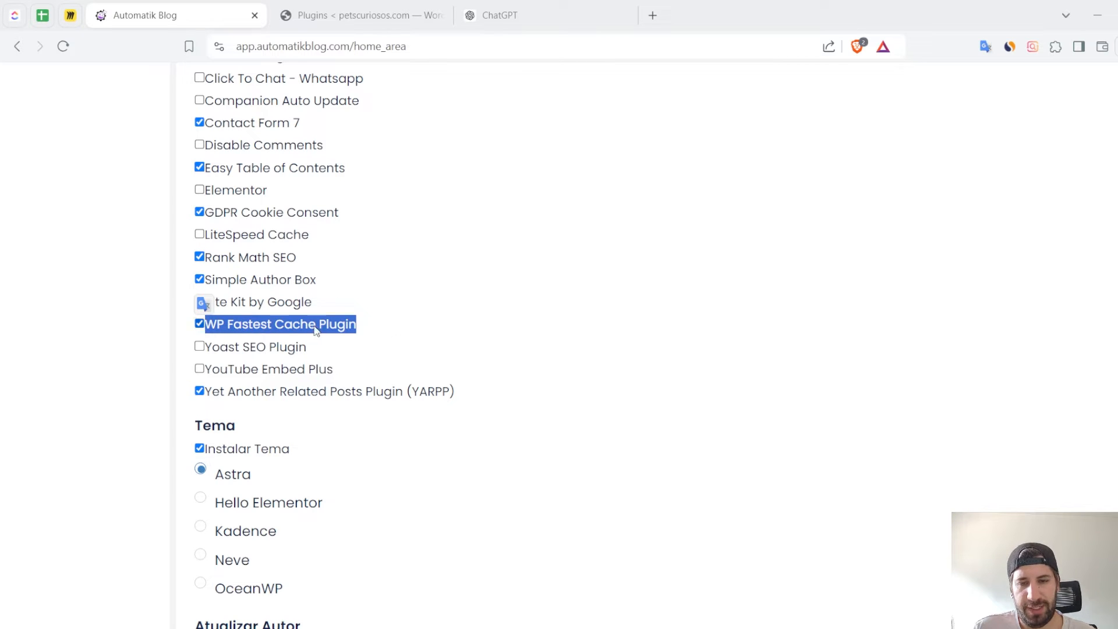
scroll(338, 330, down, 1)
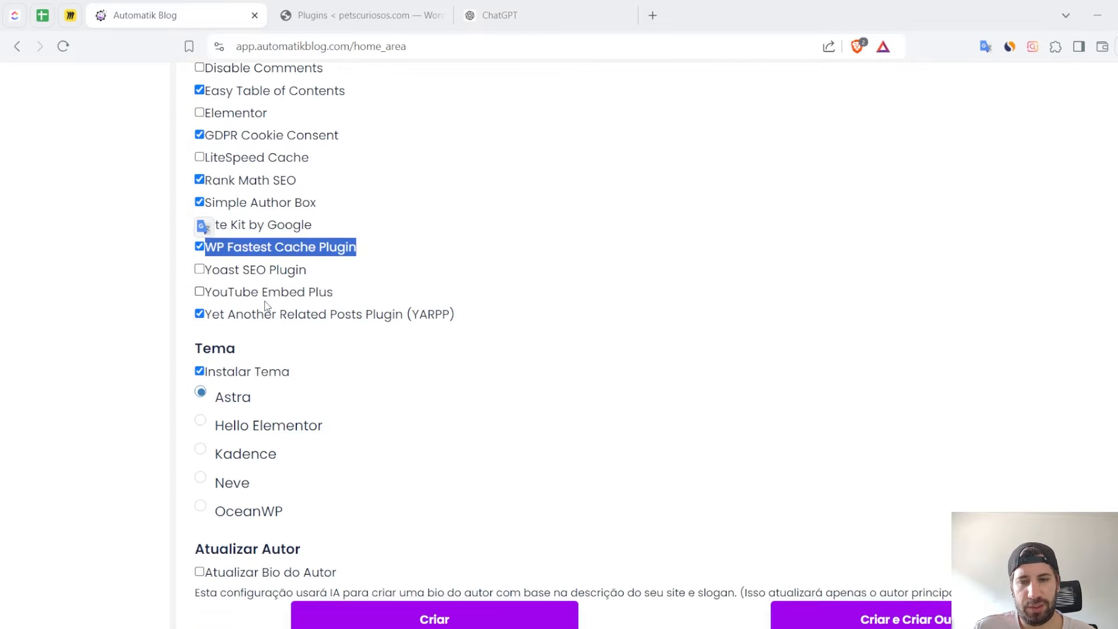
click(473, 314)
click(381, 315)
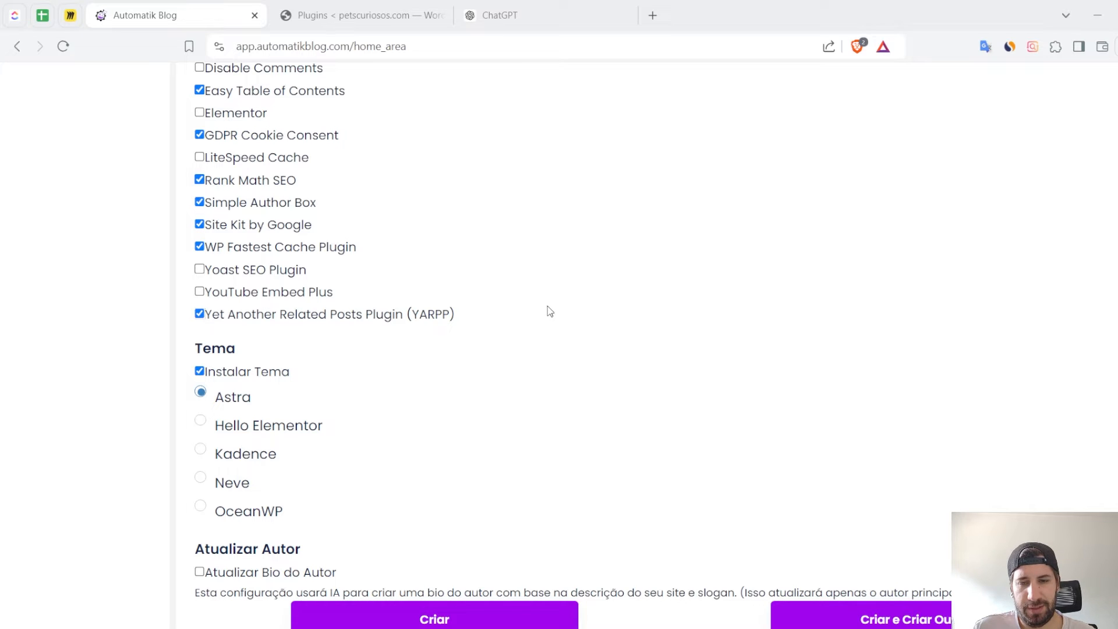
drag(547, 309, 198, 317)
drag(477, 327, 198, 318)
click(342, 329)
Choose Kadence as the theme to install and enable updating the author's bio
scroll(471, 317, down, 1)
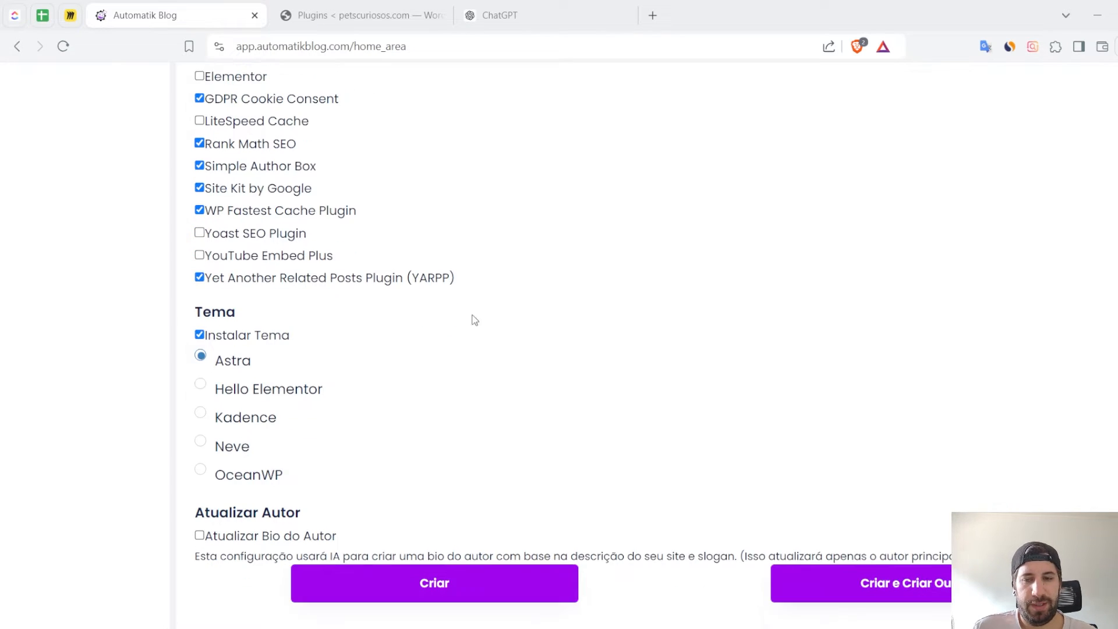
click(234, 415)
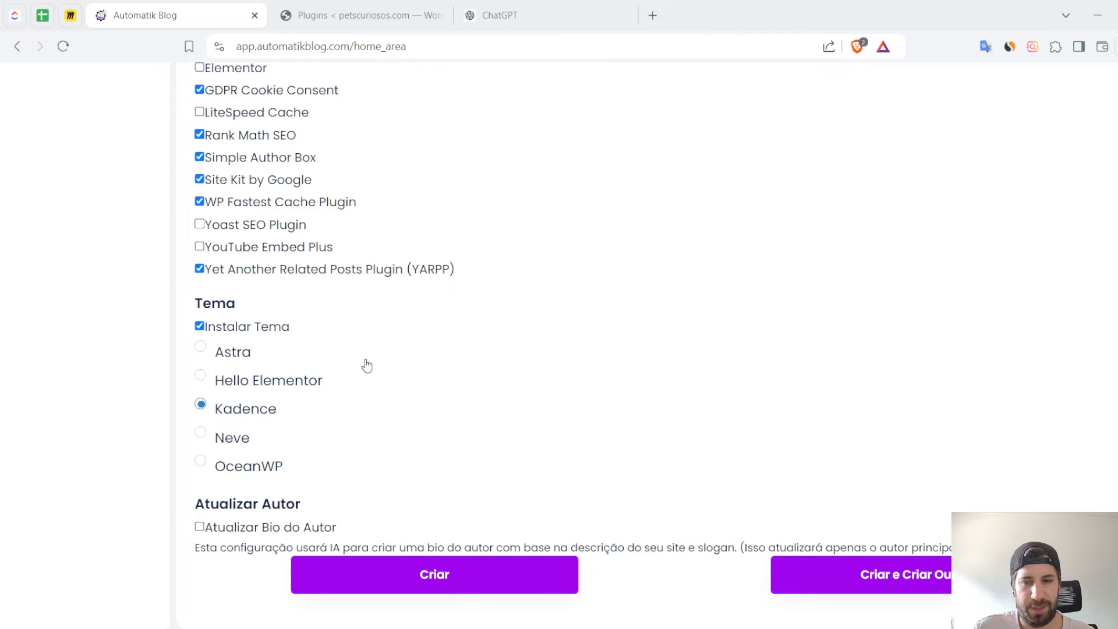
click(229, 527)
scroll(309, 499, down, 2)
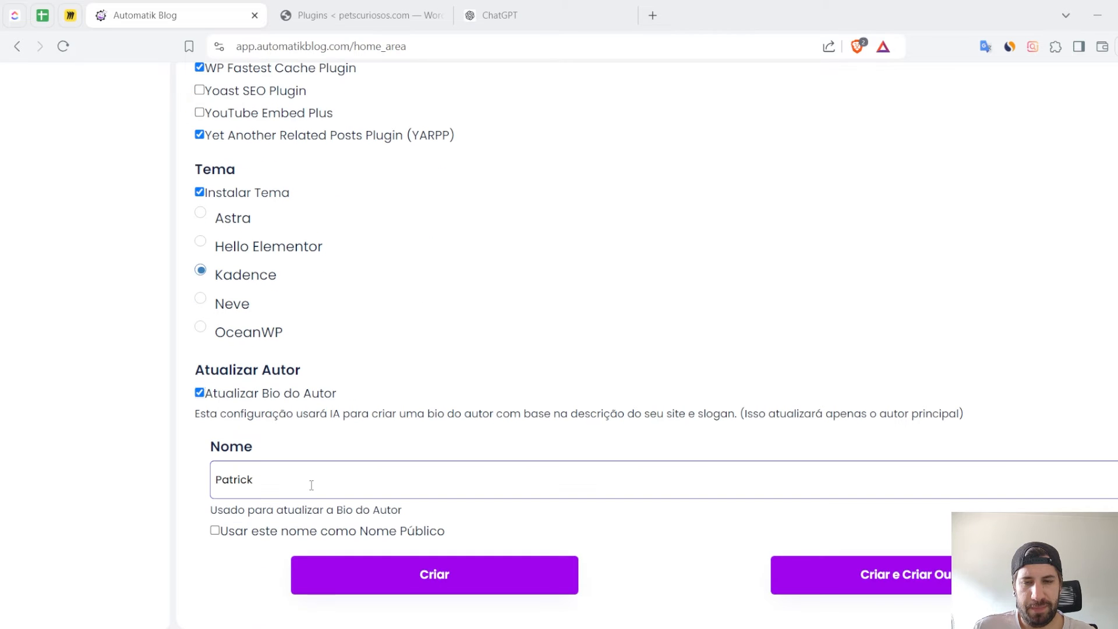
Replace the author's name used for the bio with the desired first and middle names
drag(271, 485, 217, 489)
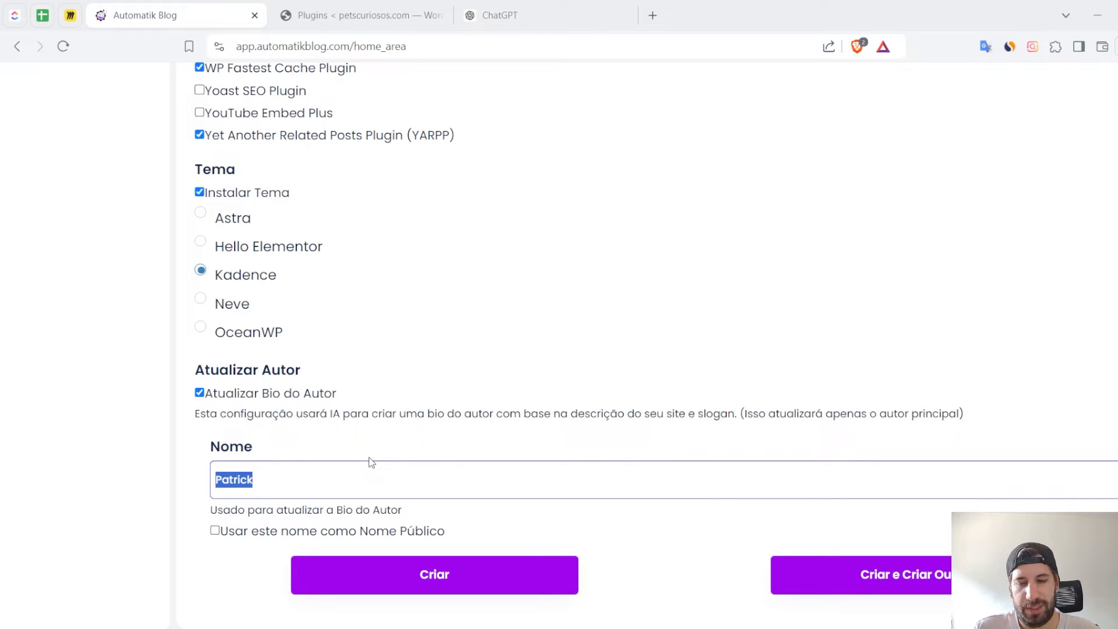
text(Pedro)
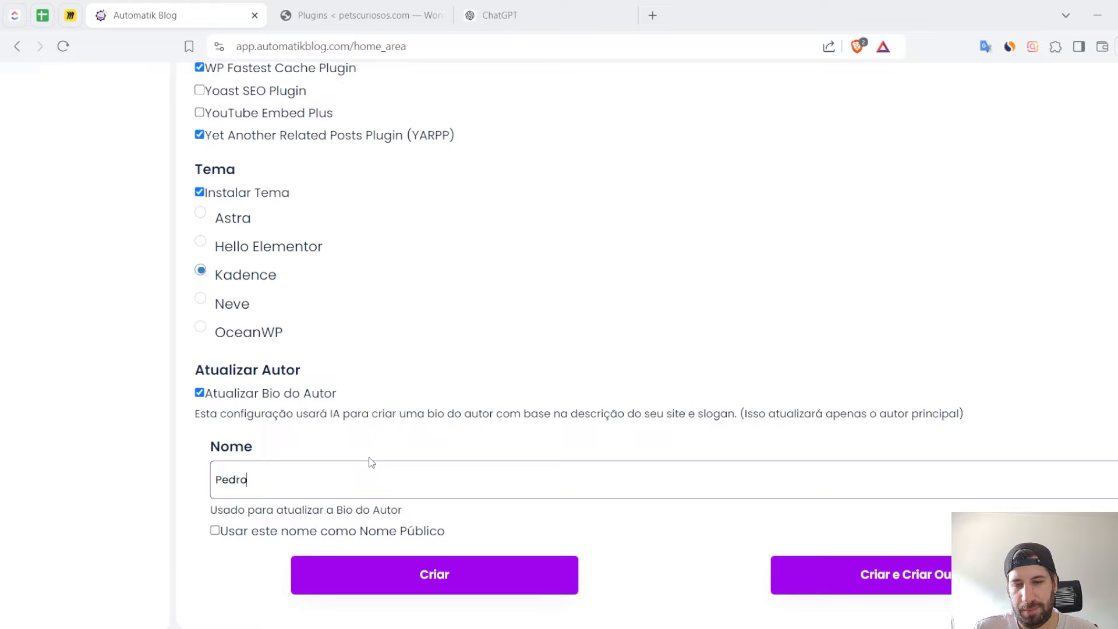
text( Henrique)
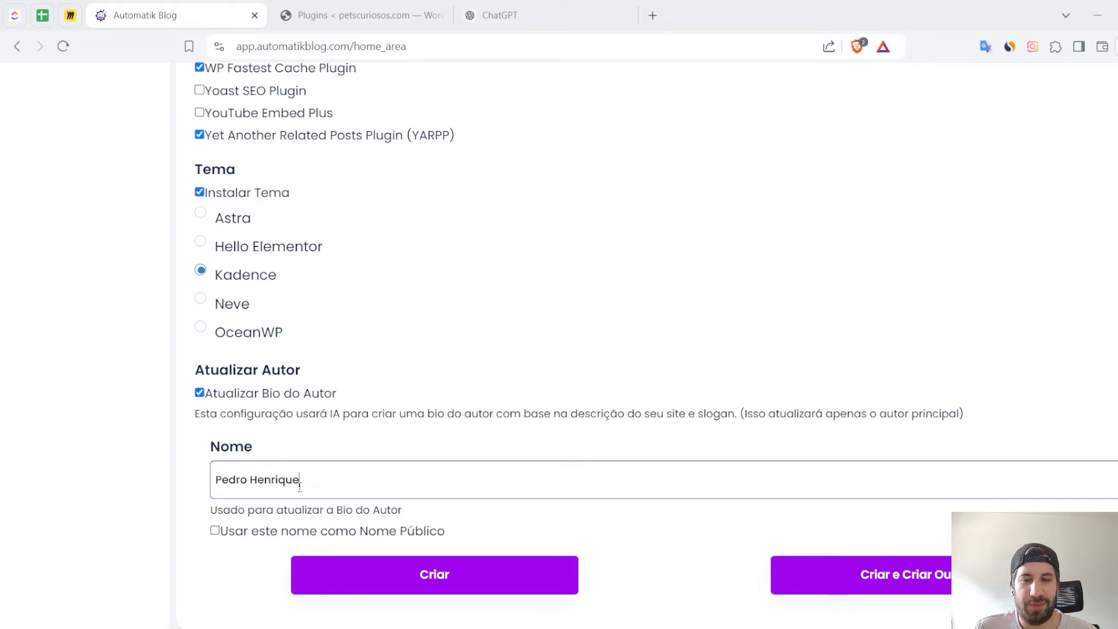
Enable using the author's name as the public name (Nome Público)
click(324, 539)
drag(454, 535, 225, 535)
click(267, 536)
click(376, 485)
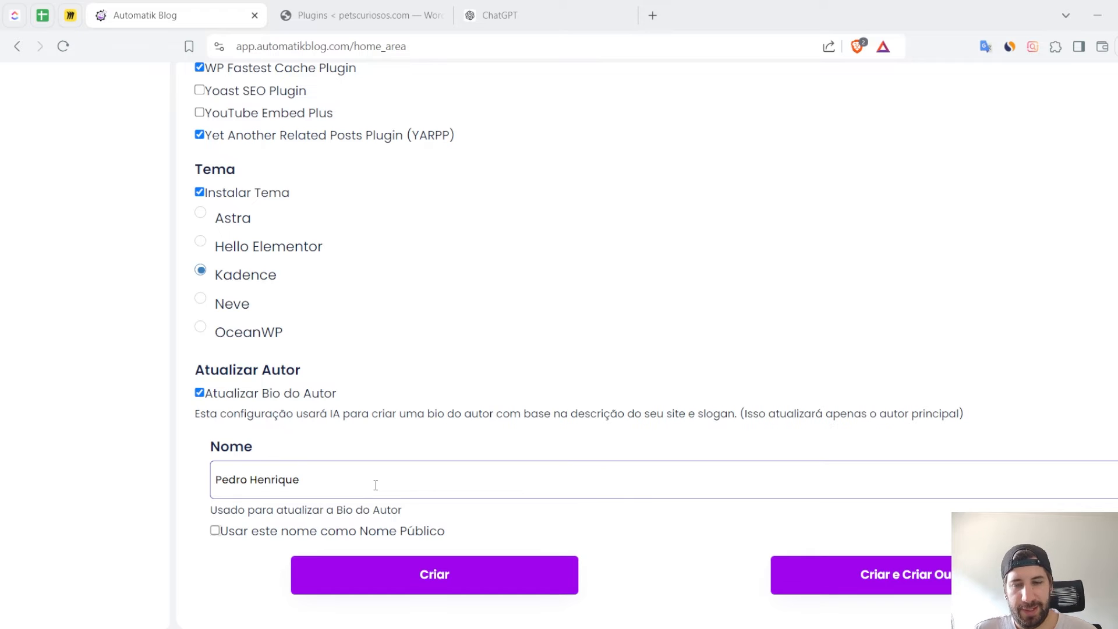
key(ctrl+a)
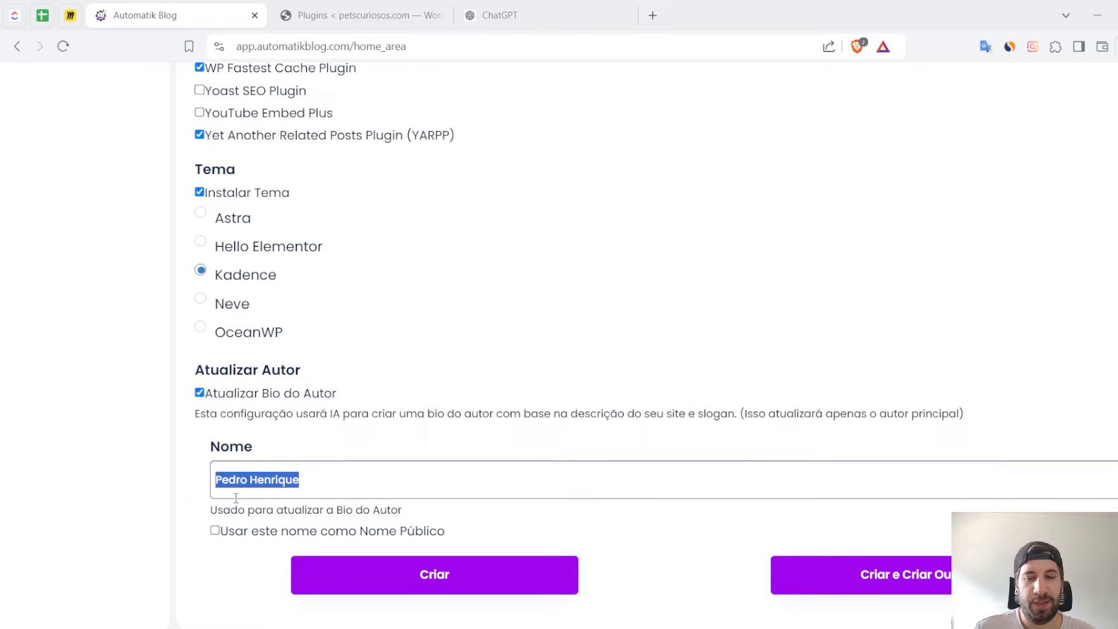
click(368, 534)
click(373, 492)
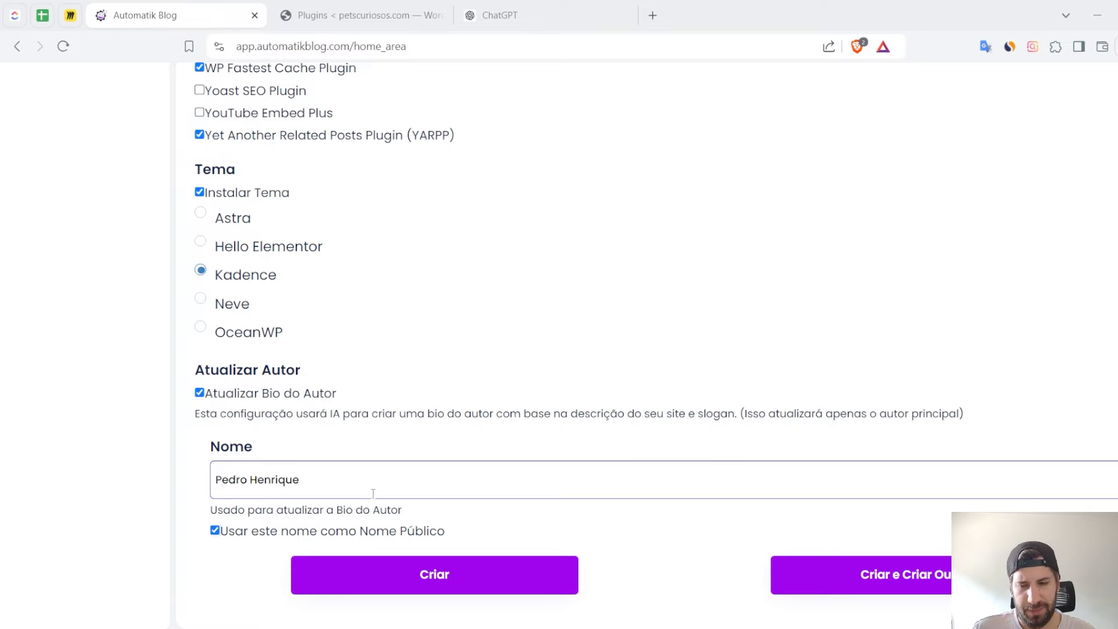
drag(372, 492, 187, 481)
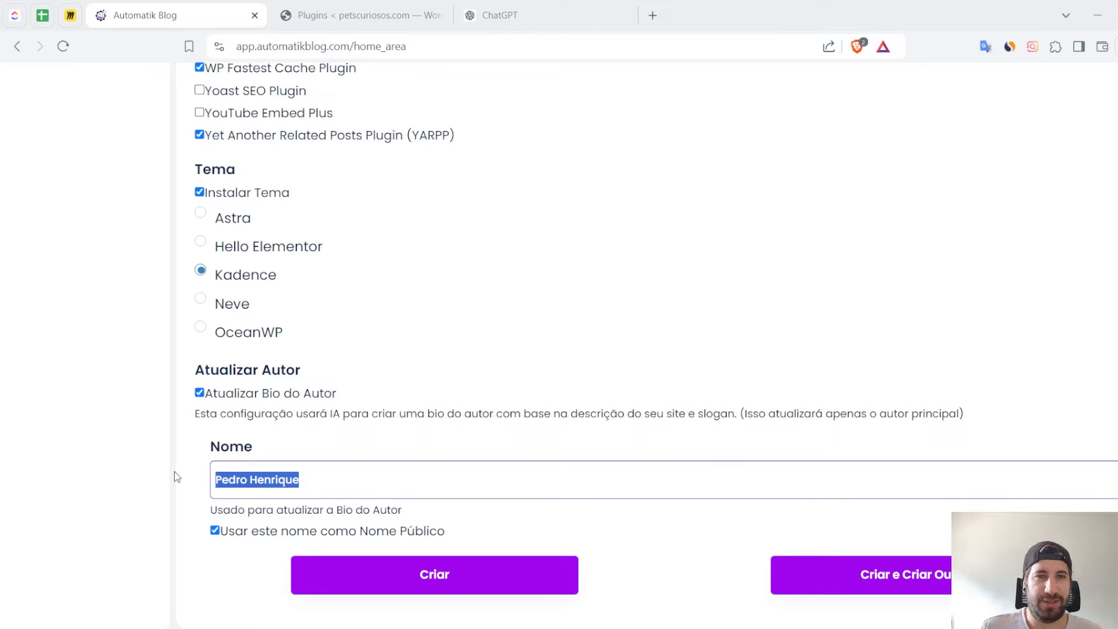
click(277, 434)
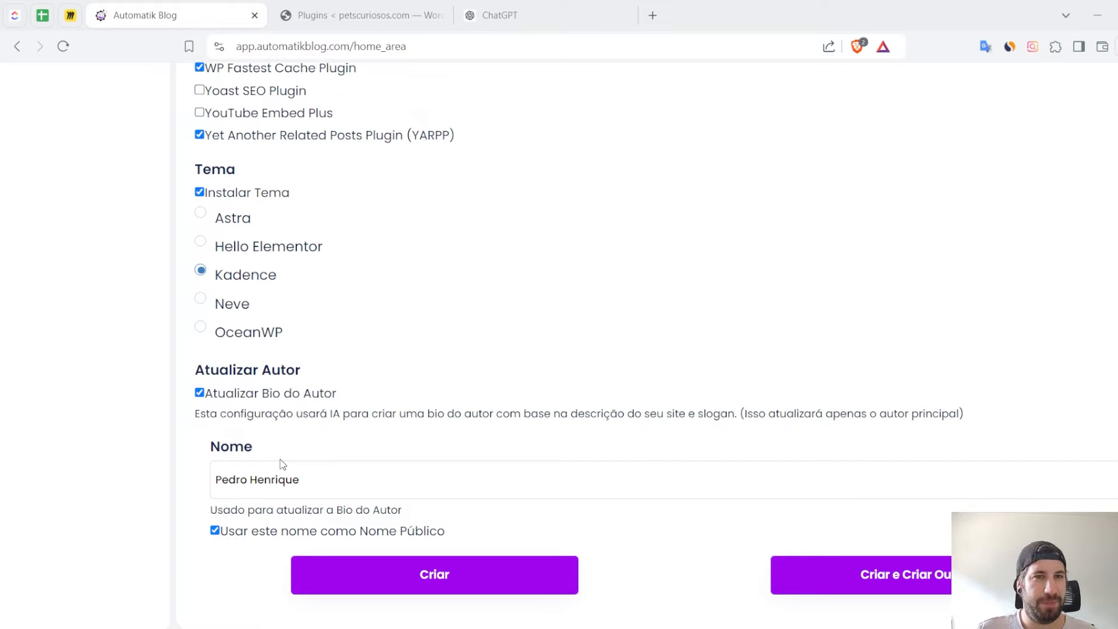
Check the note on the AI-generated author bio and create the site with the chosen settings
click(283, 465)
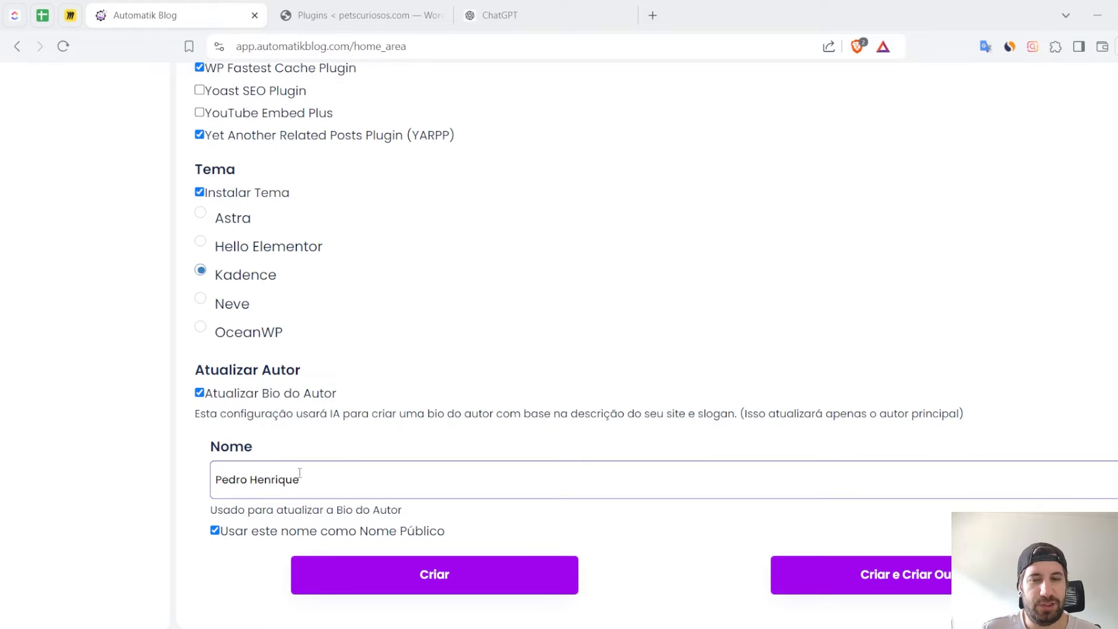
click(319, 457)
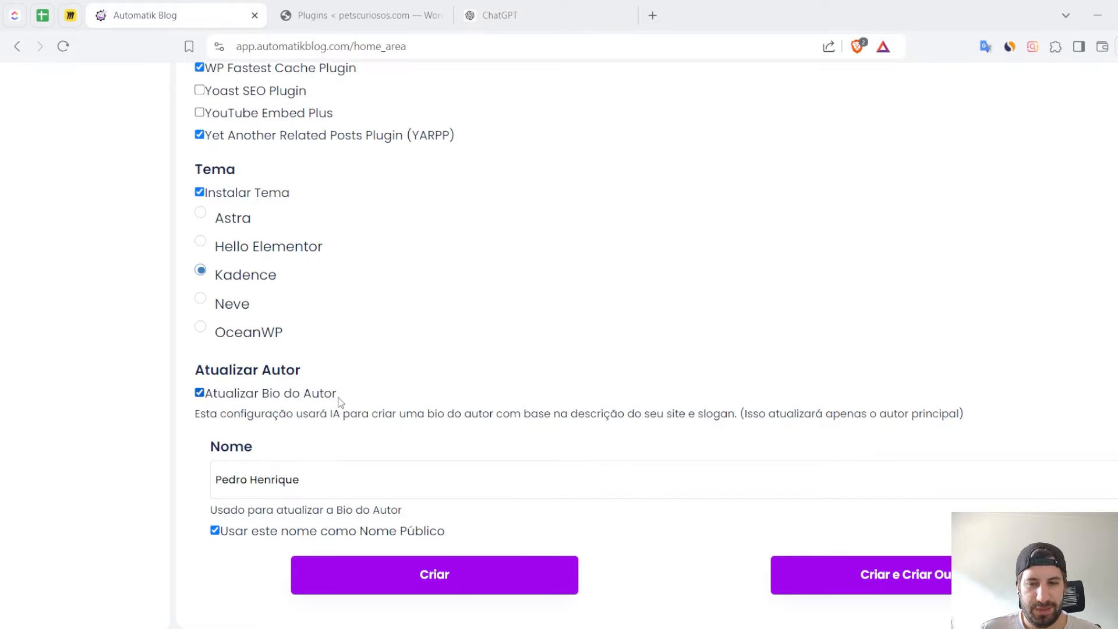
drag(969, 418, 752, 401)
drag(196, 414, 502, 490)
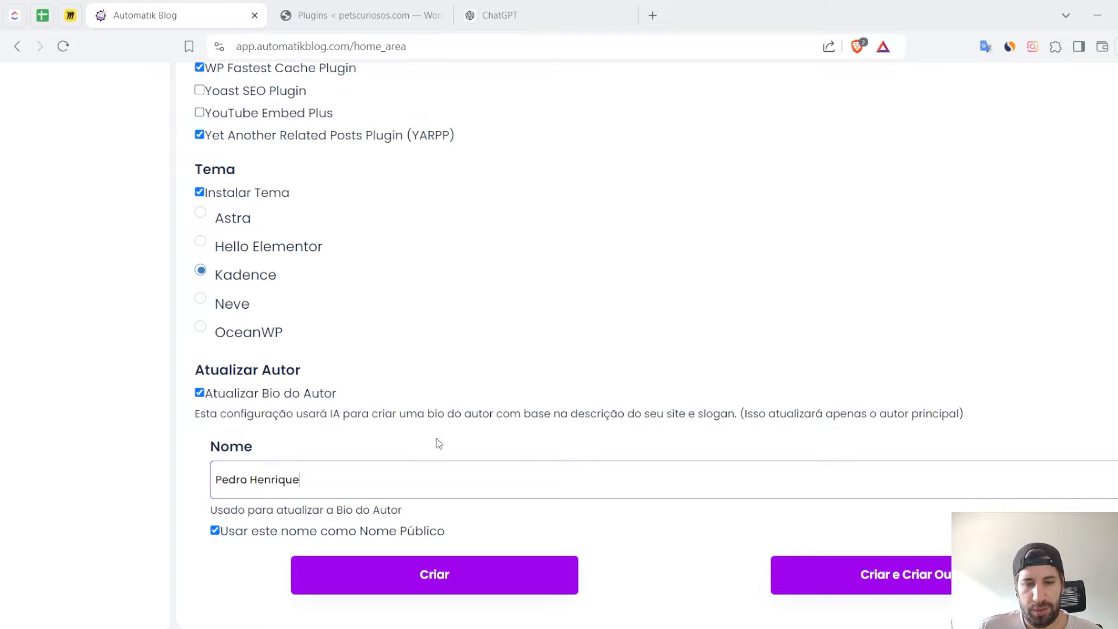
click(445, 579)
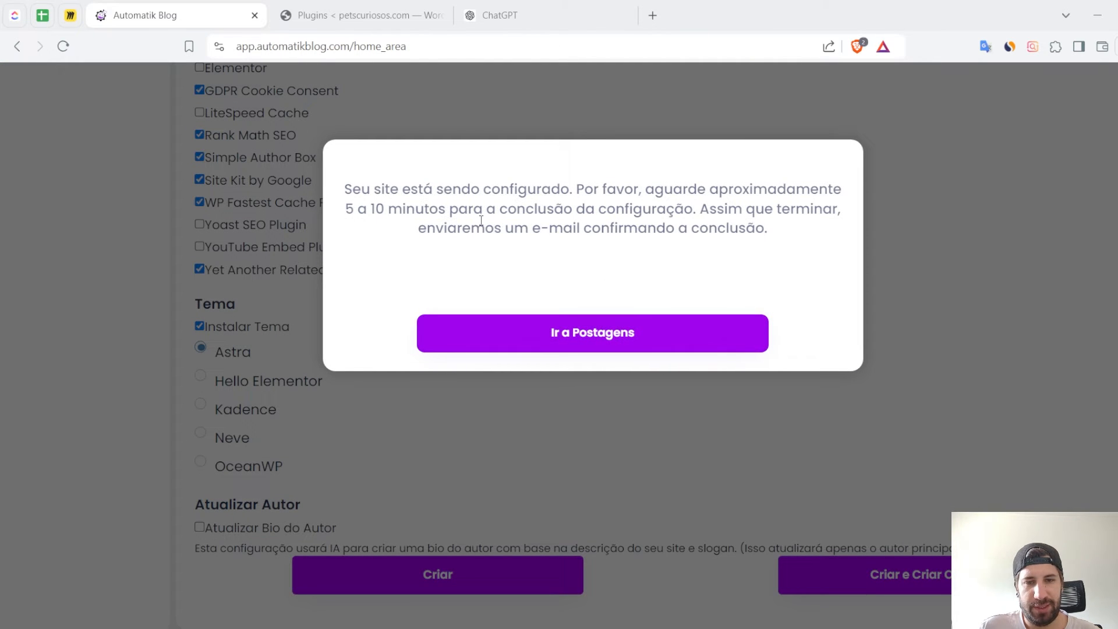
Read the notice about the site's configuration and open a new browser tab
drag(481, 220, 791, 230)
click(790, 231)
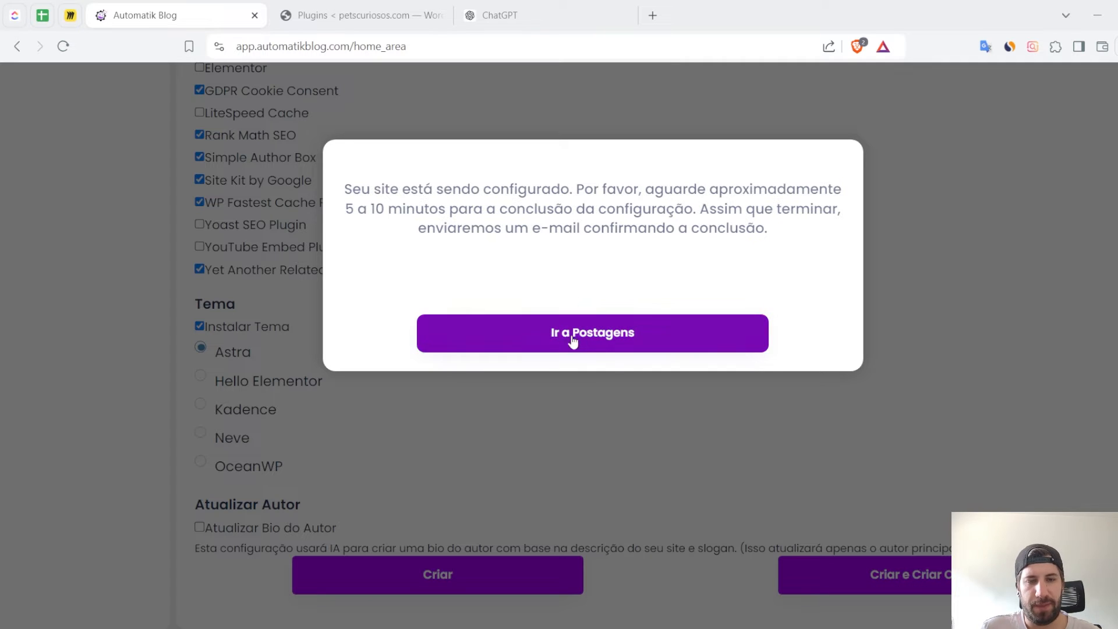
click(651, 14)
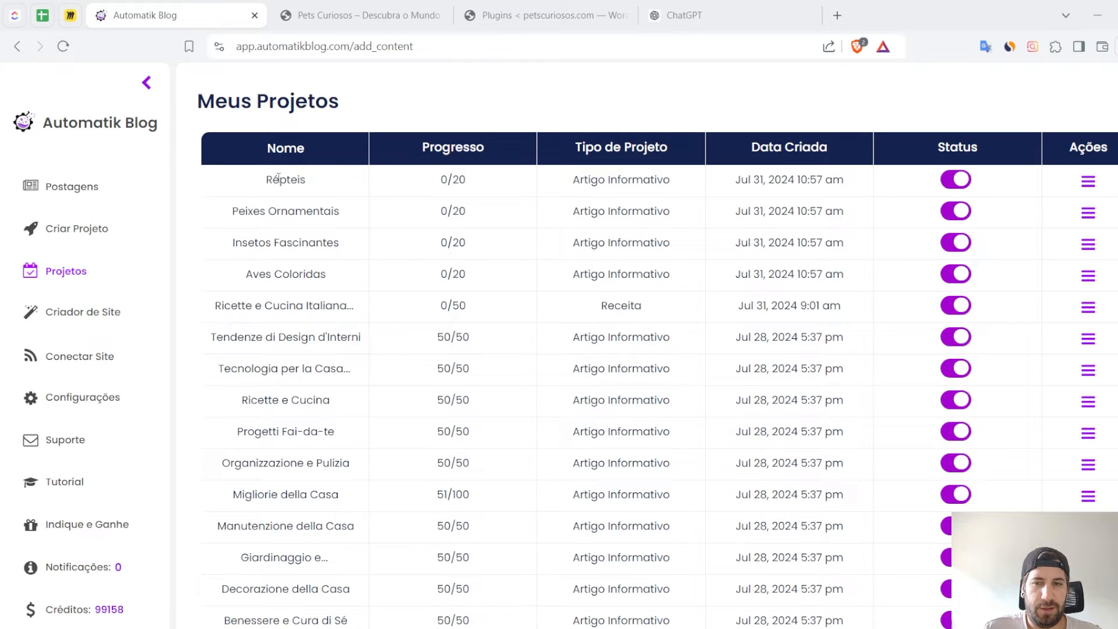
Review the Répteis, Peixes Ornamentais, Insetos Fascinantes and Aves Coloridas projects in the project list, including their progress, type and creation date
drag(265, 179, 852, 288)
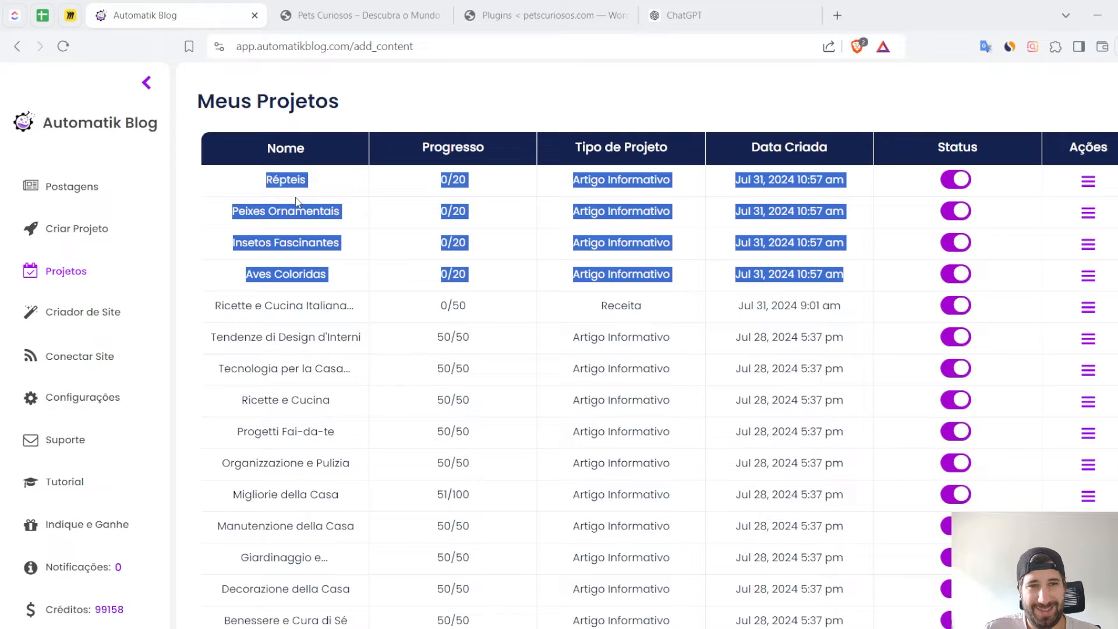
drag(271, 194, 314, 185)
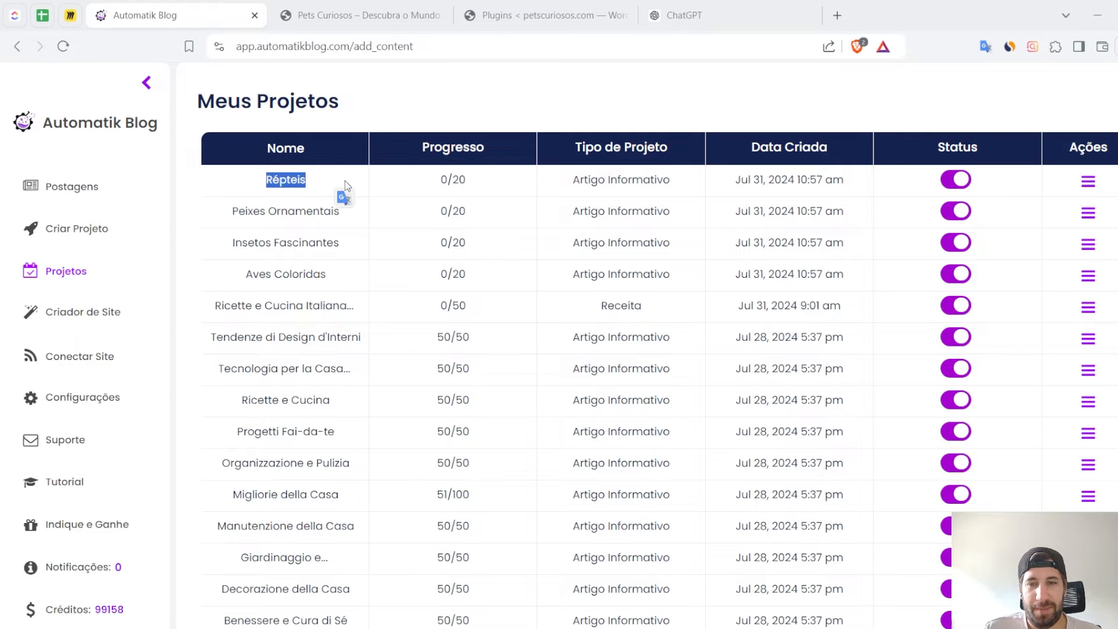
drag(233, 211, 357, 208)
drag(233, 242, 342, 233)
drag(244, 272, 341, 280)
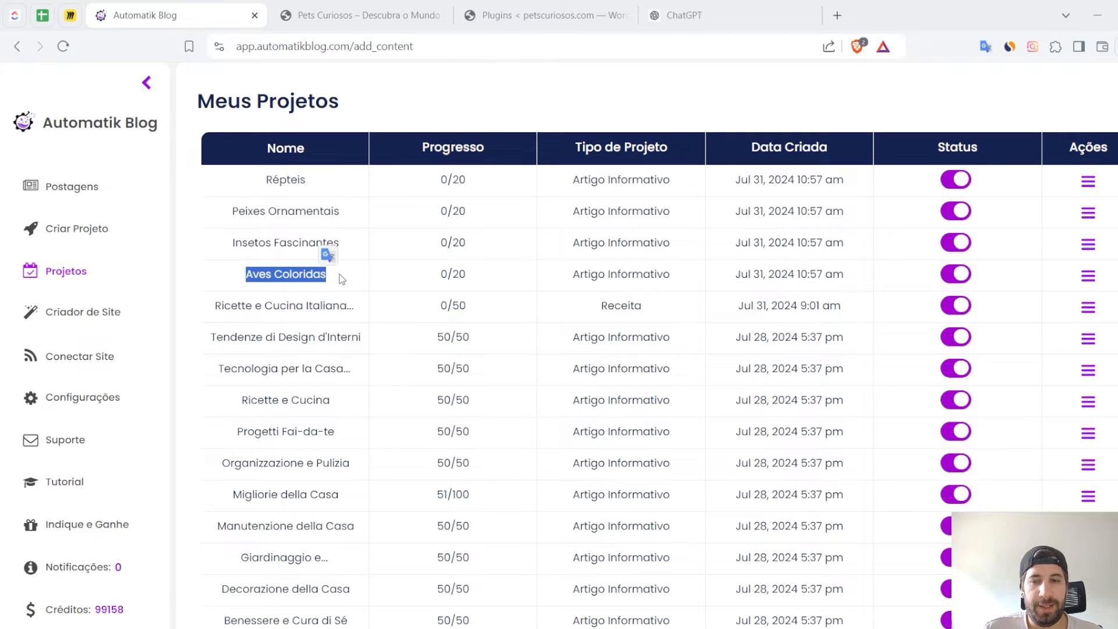
drag(243, 181, 856, 284)
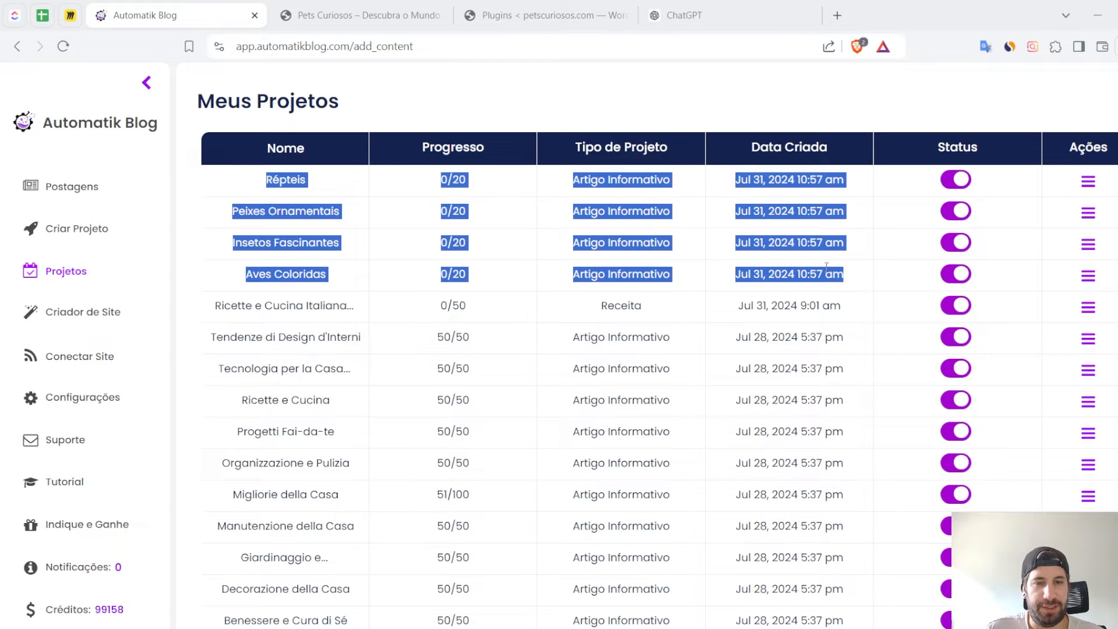
click(442, 180)
drag(261, 176, 877, 291)
click(465, 330)
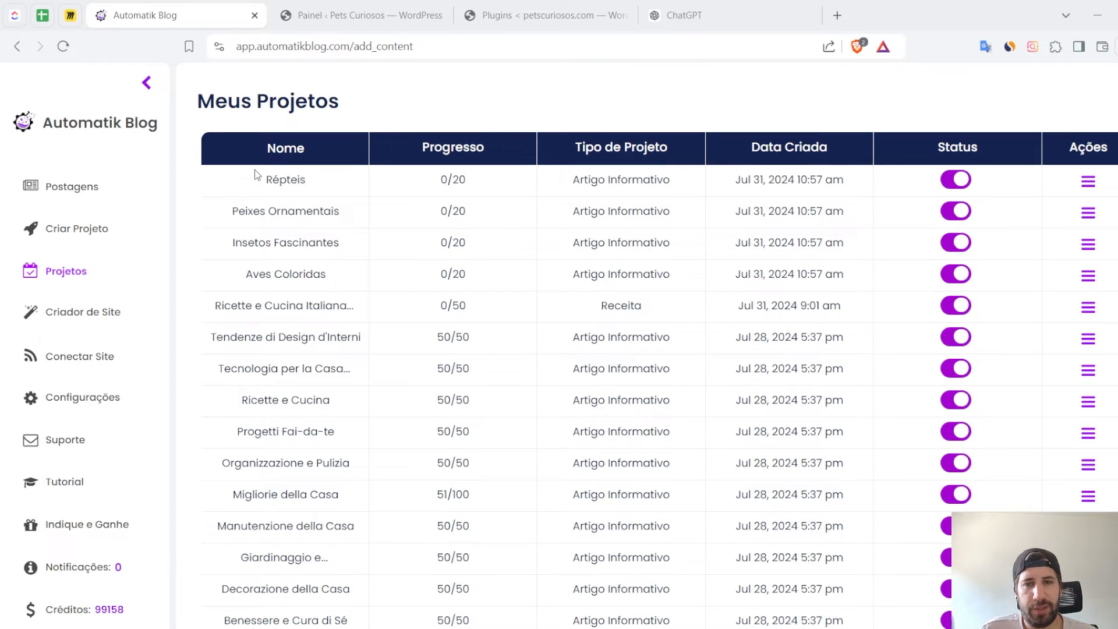
drag(257, 175, 676, 275)
click(676, 274)
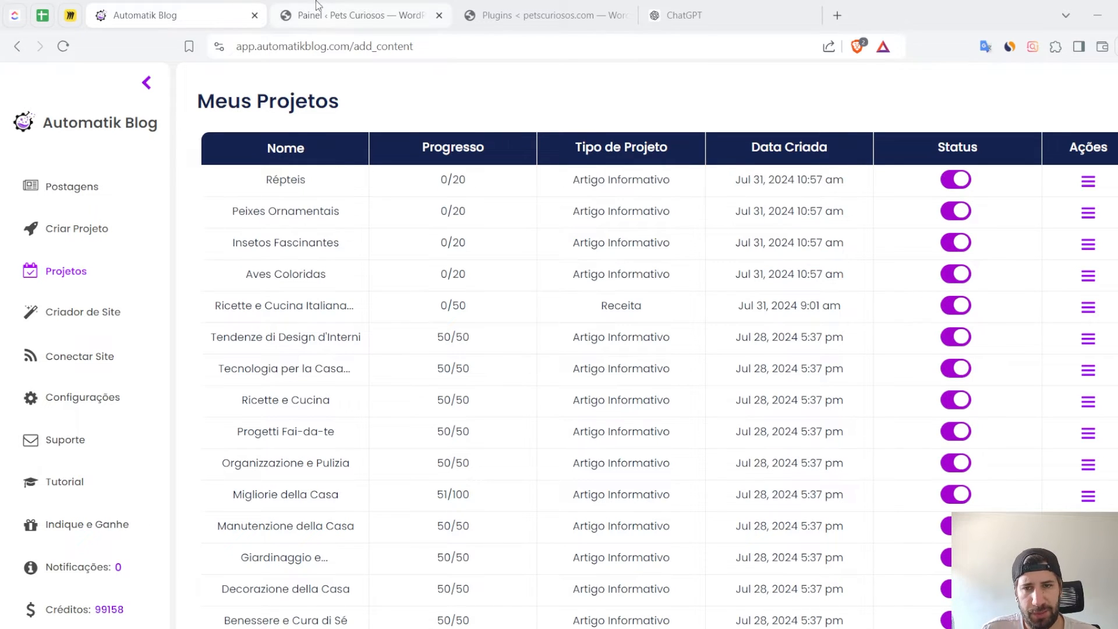
Switch to the Pets Curiosos WordPress admin and open its list of post categories
click(324, 7)
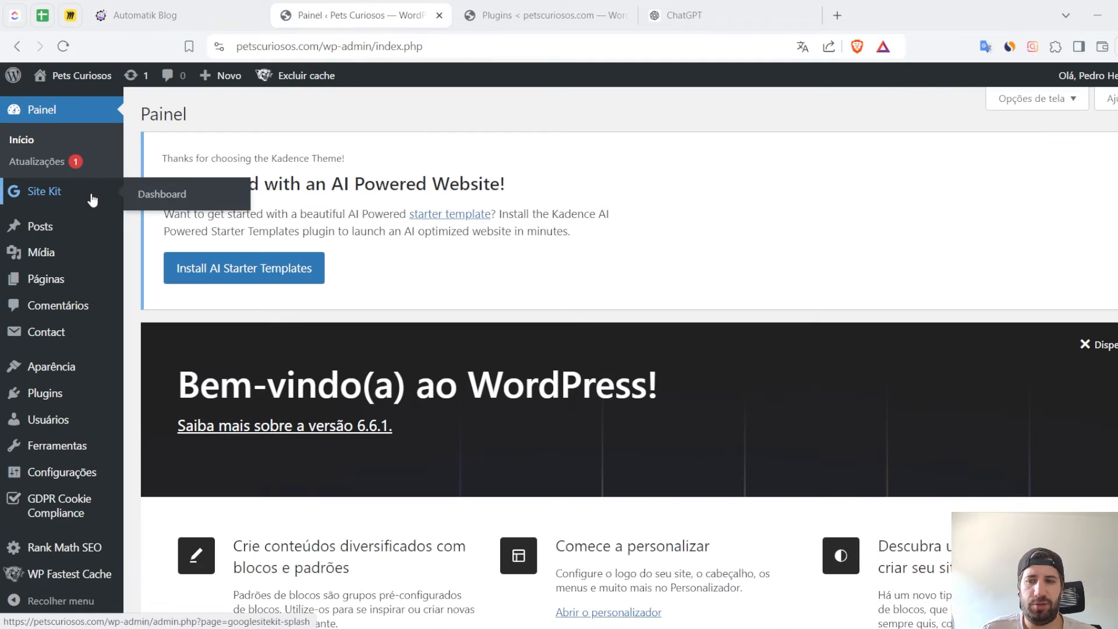
mouse_move(48, 227)
click(175, 273)
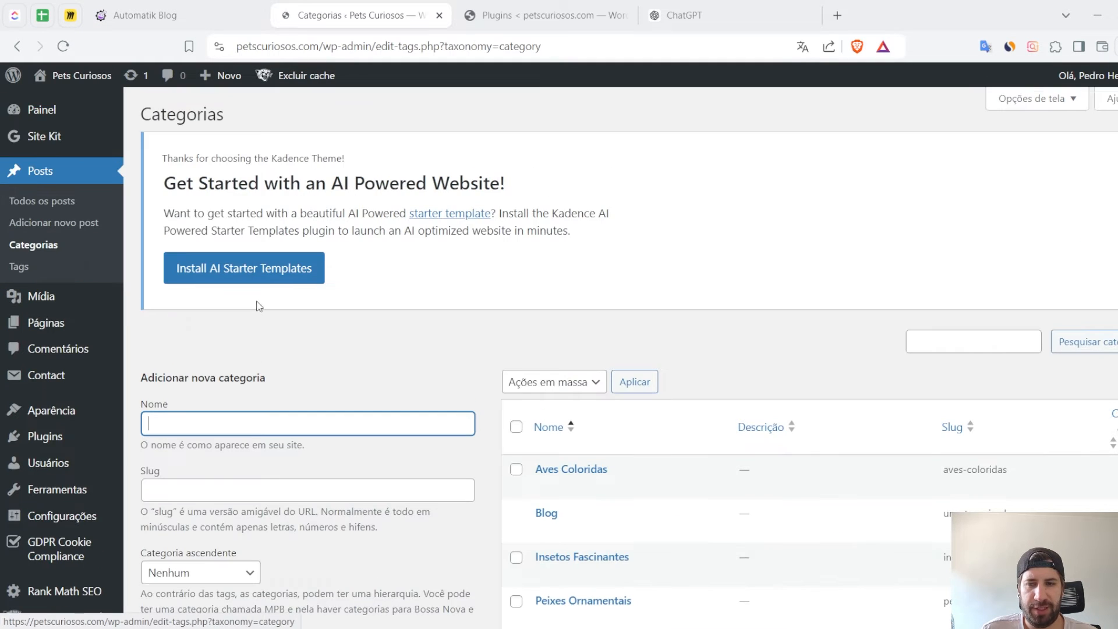
scroll(639, 389, down, 3)
Open and cancel the quick edit of the Aves Coloridas category, and look over the site's category list
click(590, 335)
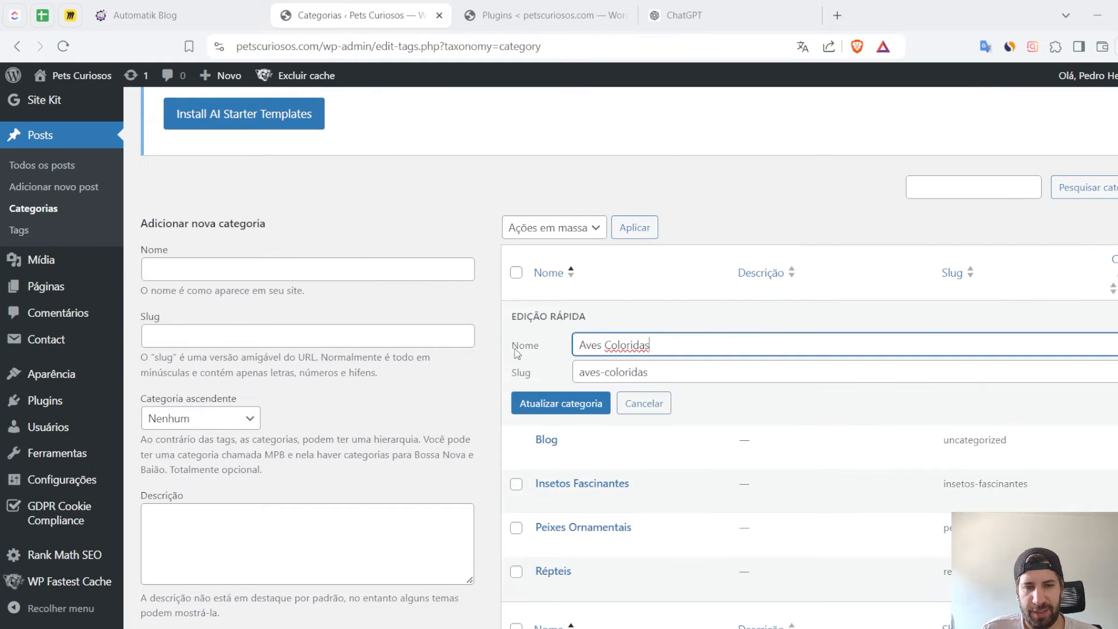
click(641, 404)
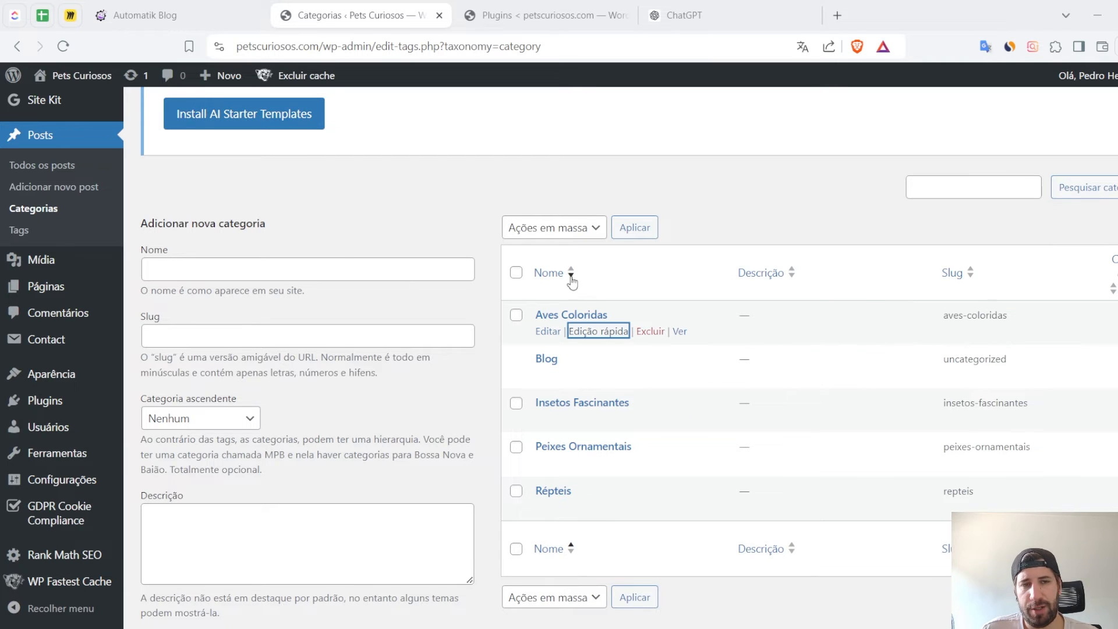
scroll(587, 453, down, 2)
click(169, 445)
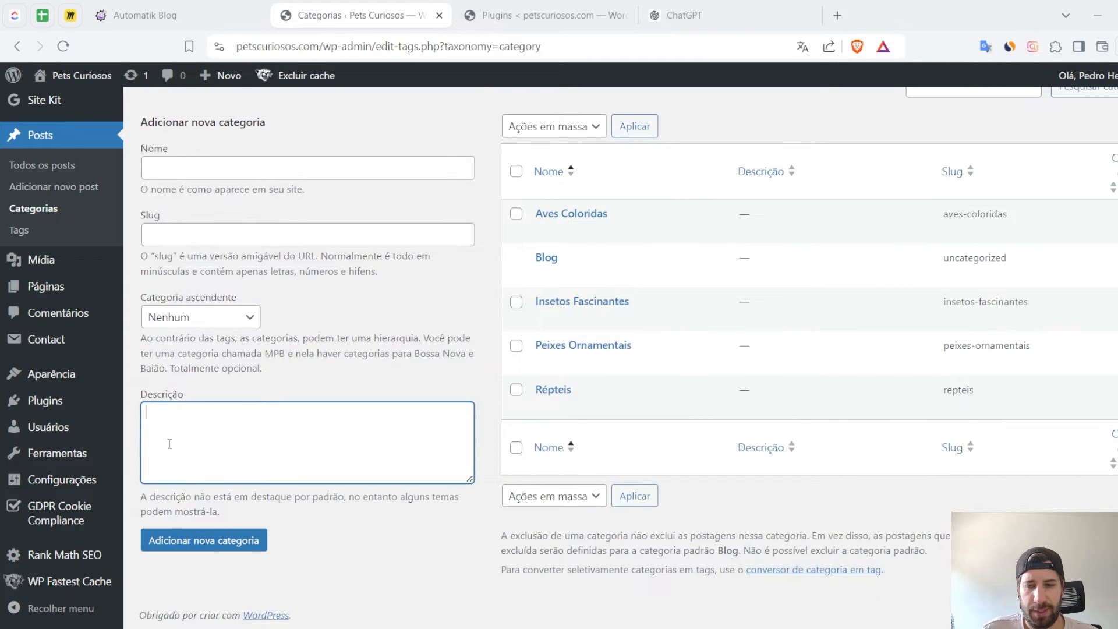
scroll(257, 383, up, 3)
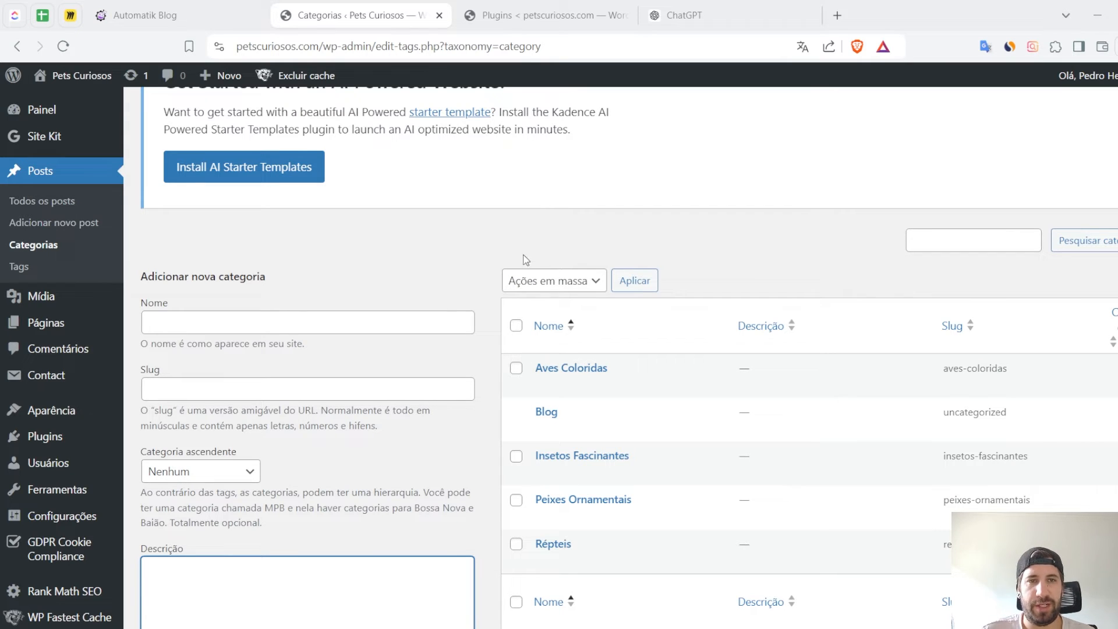
scroll(519, 253, down, 1)
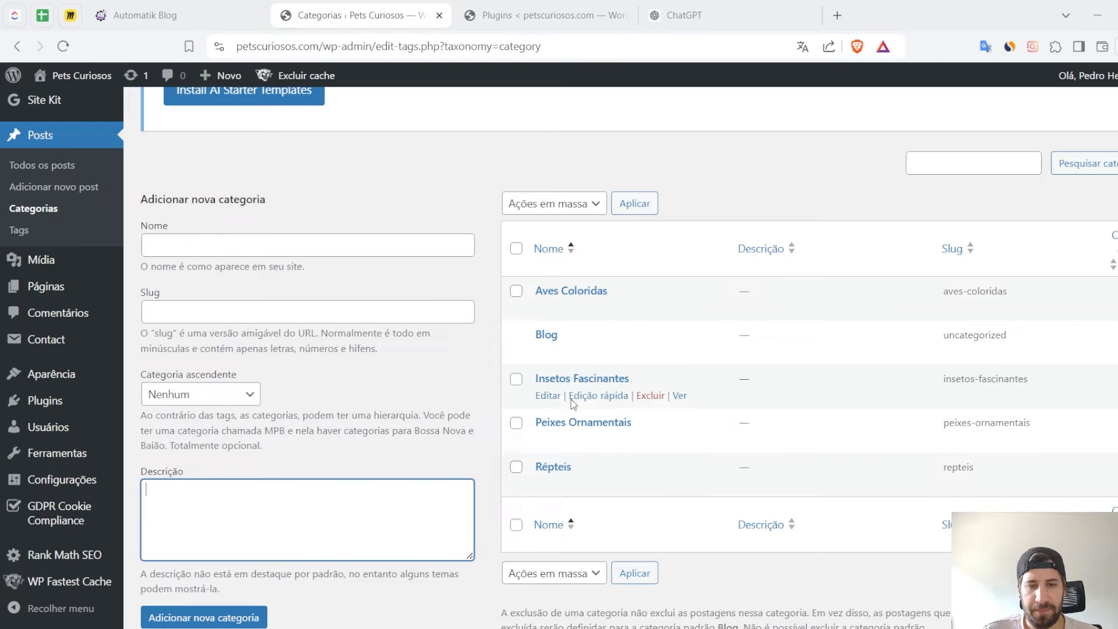
Switch back to Automatik Blog and compare its four Pets Curiosos projects with the WordPress categories
click(175, 7)
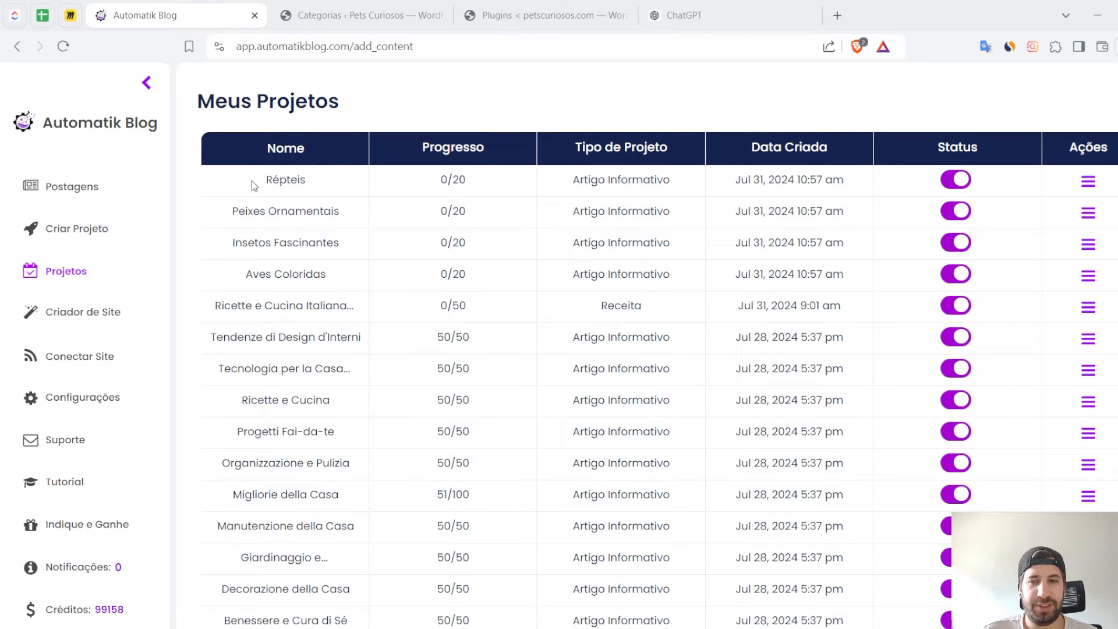
drag(251, 180, 865, 274)
click(775, 269)
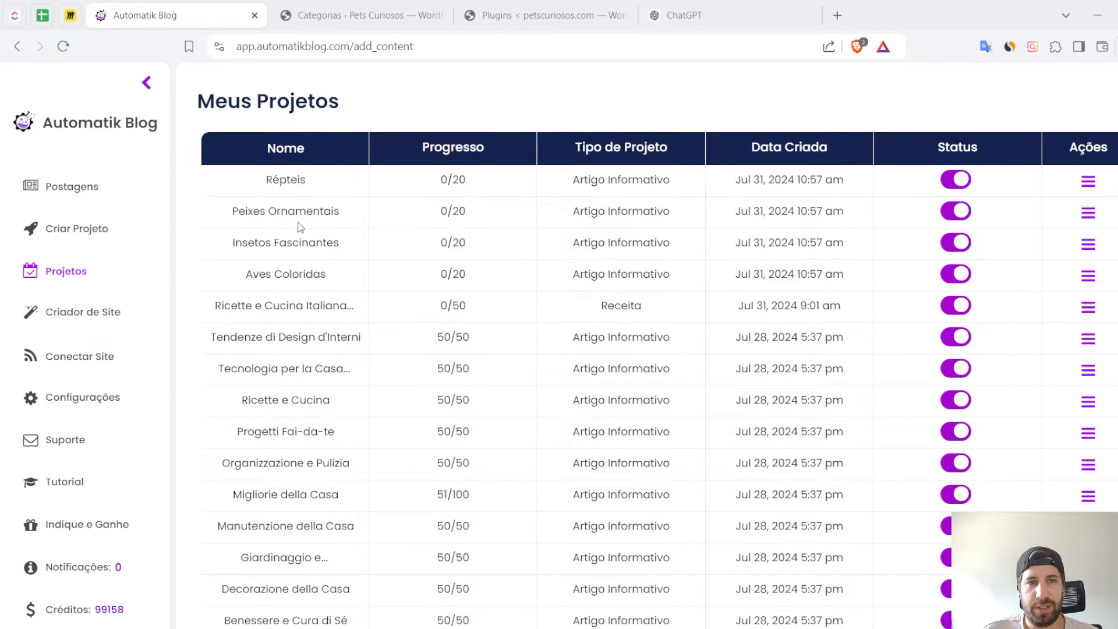
Open the posts page and look through the articles scheduled for the Aves Coloridas project
click(75, 190)
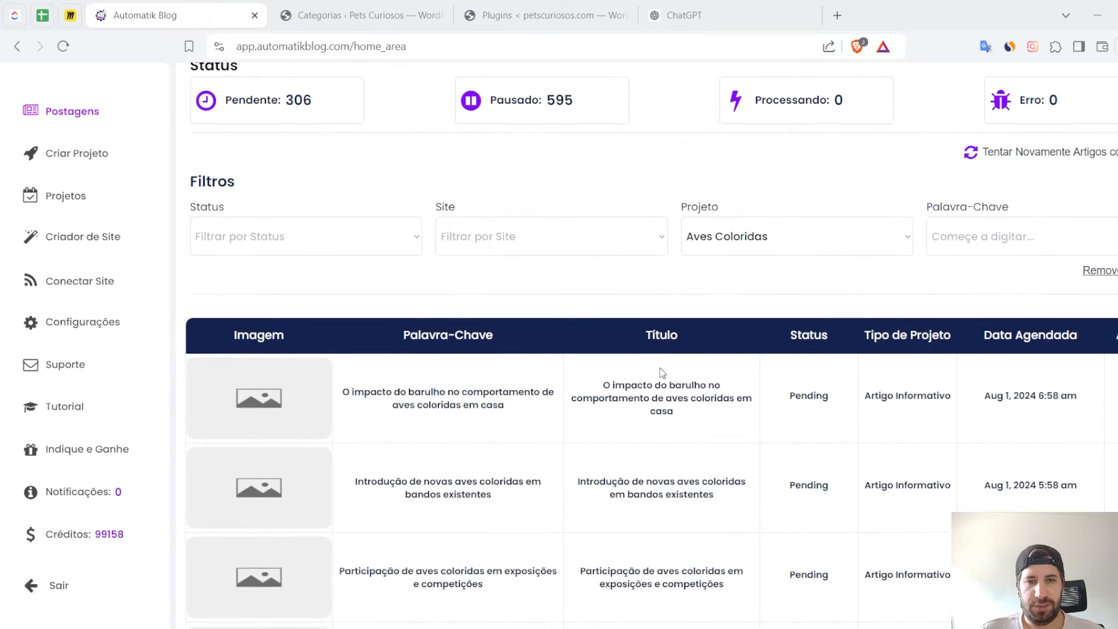
scroll(659, 368, up, 2)
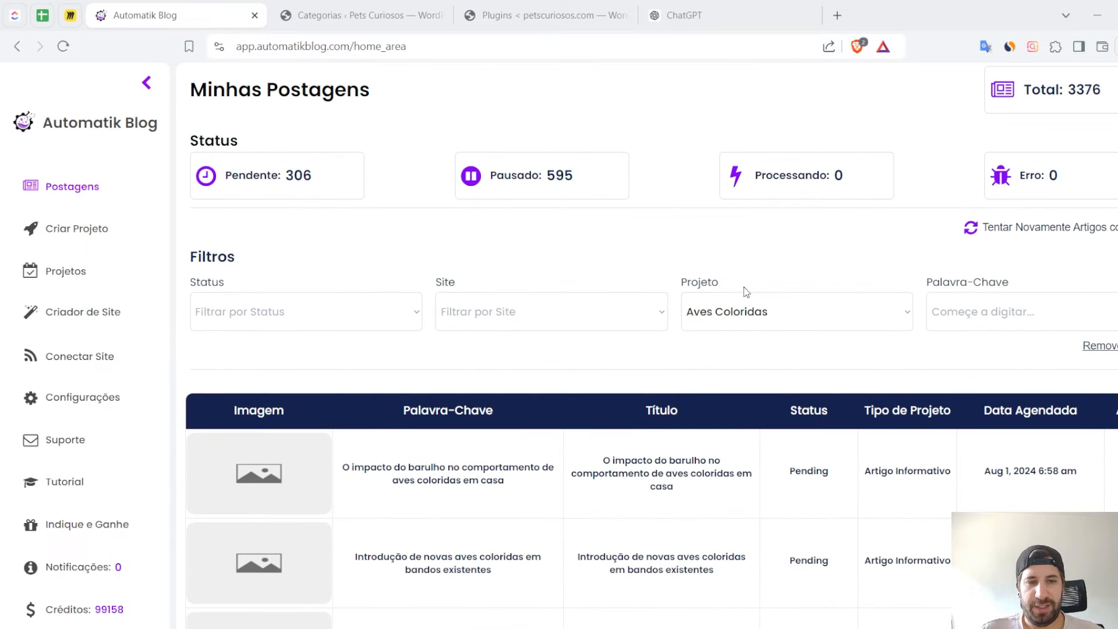
scroll(698, 378, down, 3)
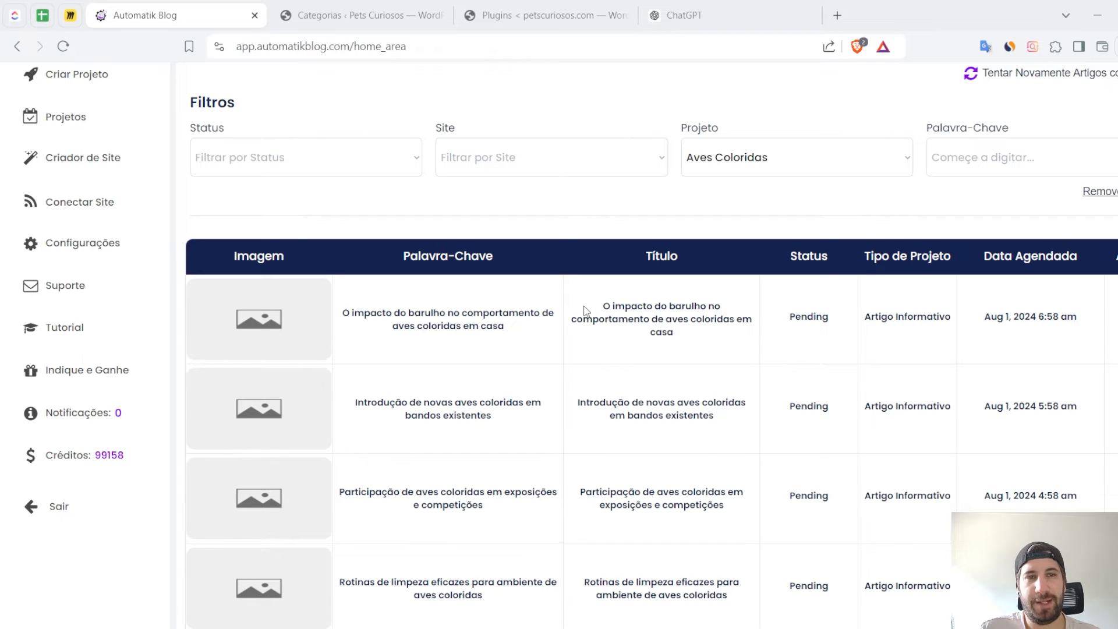
scroll(496, 368, up, 1)
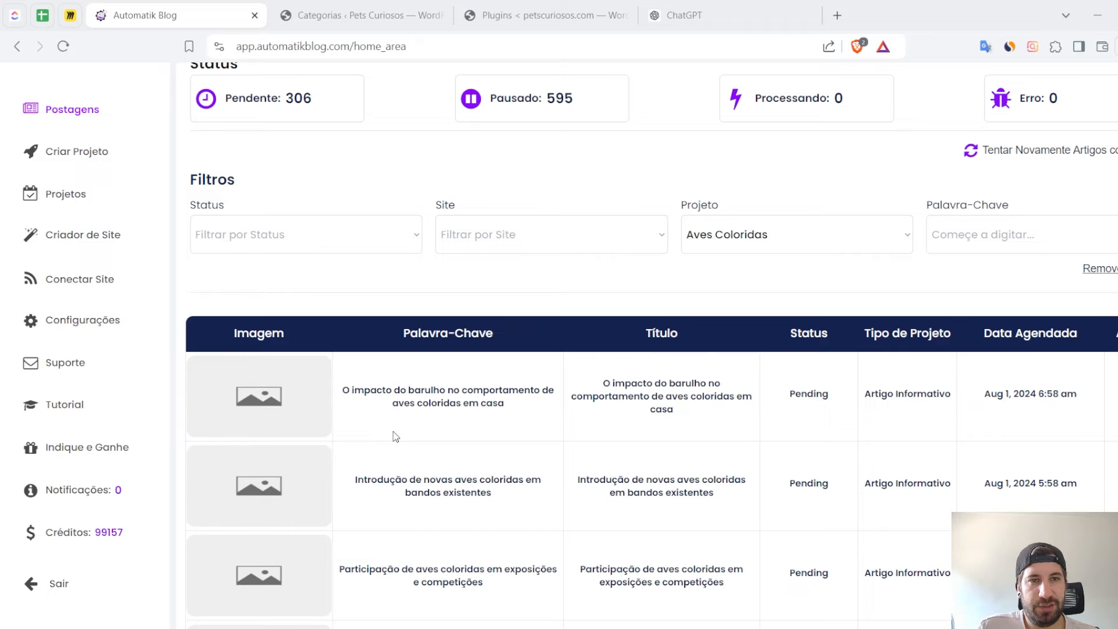
scroll(523, 437, down, 6)
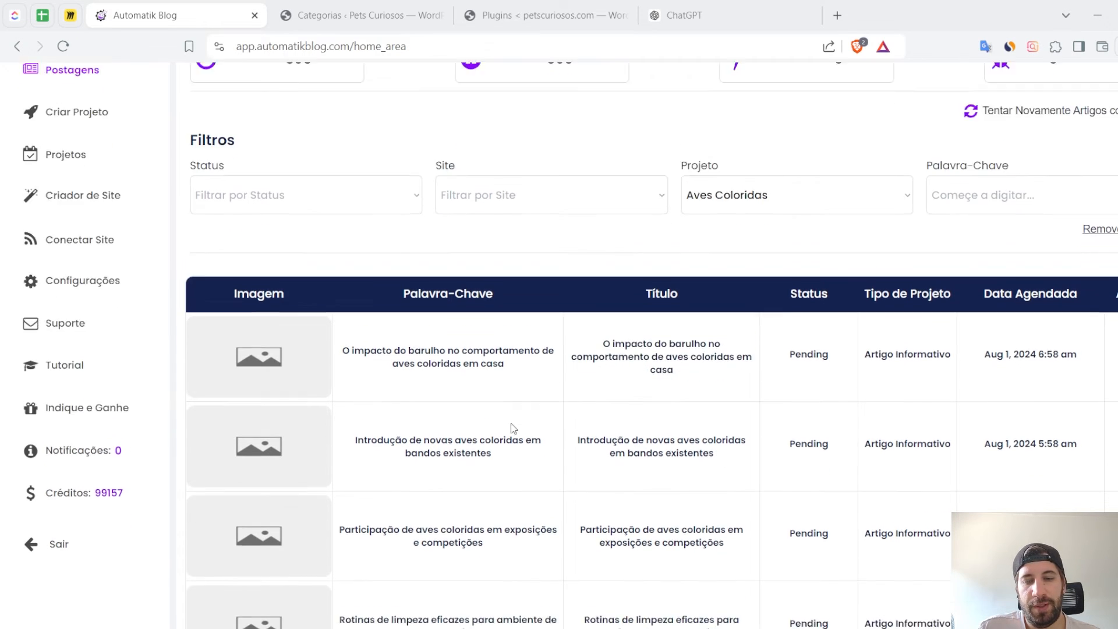
scroll(513, 426, down, 5)
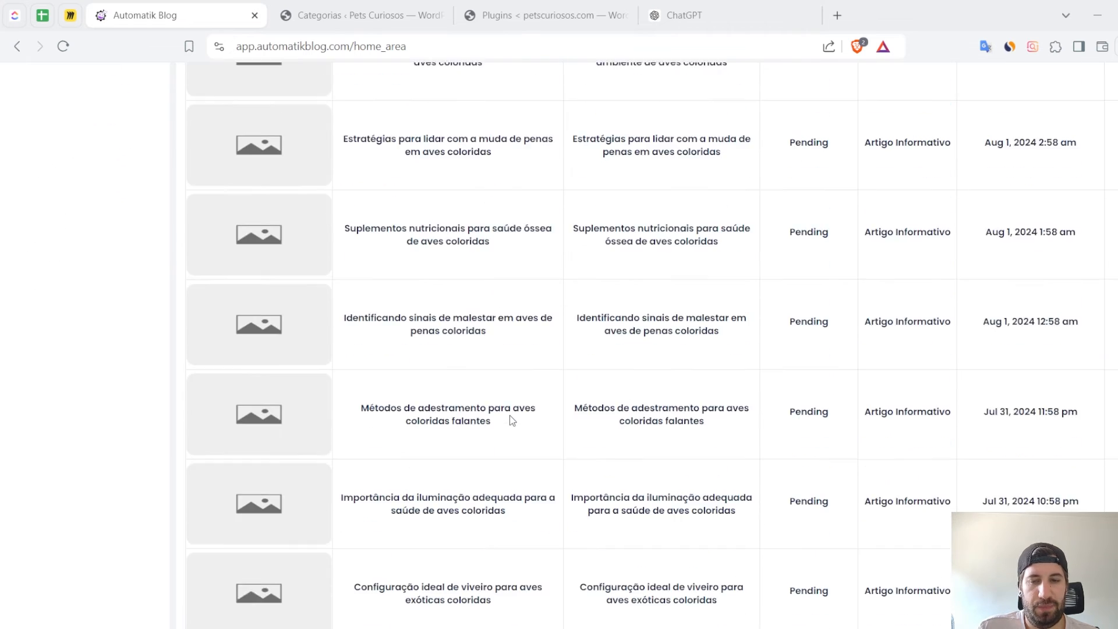
Examine the keywords on signs of malaise in colourful birds and on adequate lighting for their health
drag(343, 313, 518, 325)
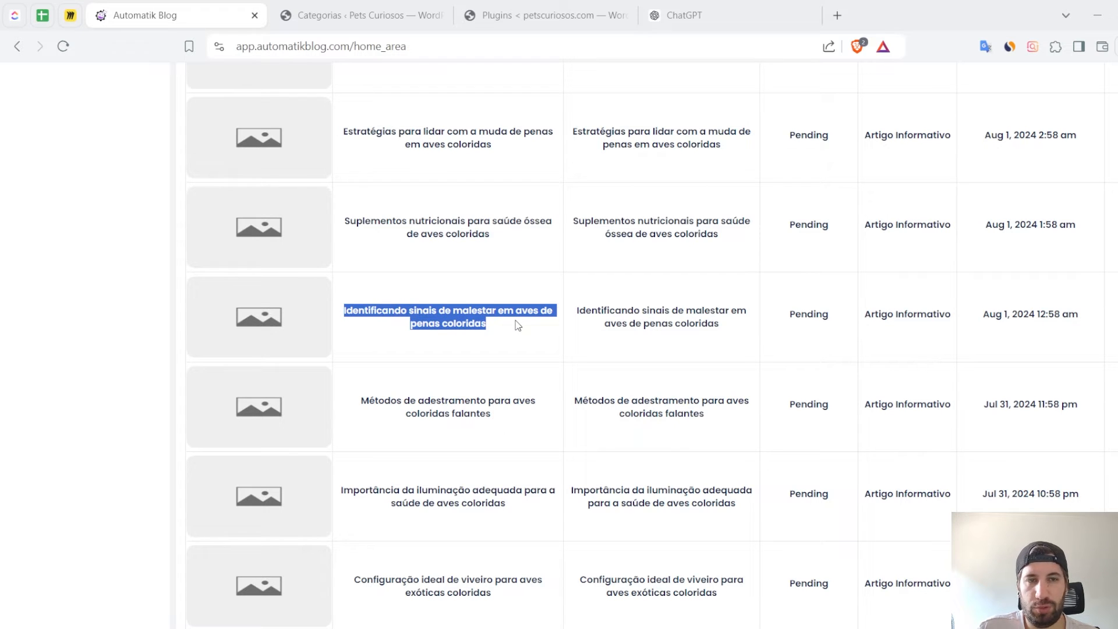
click(518, 325)
scroll(389, 459, down, 1)
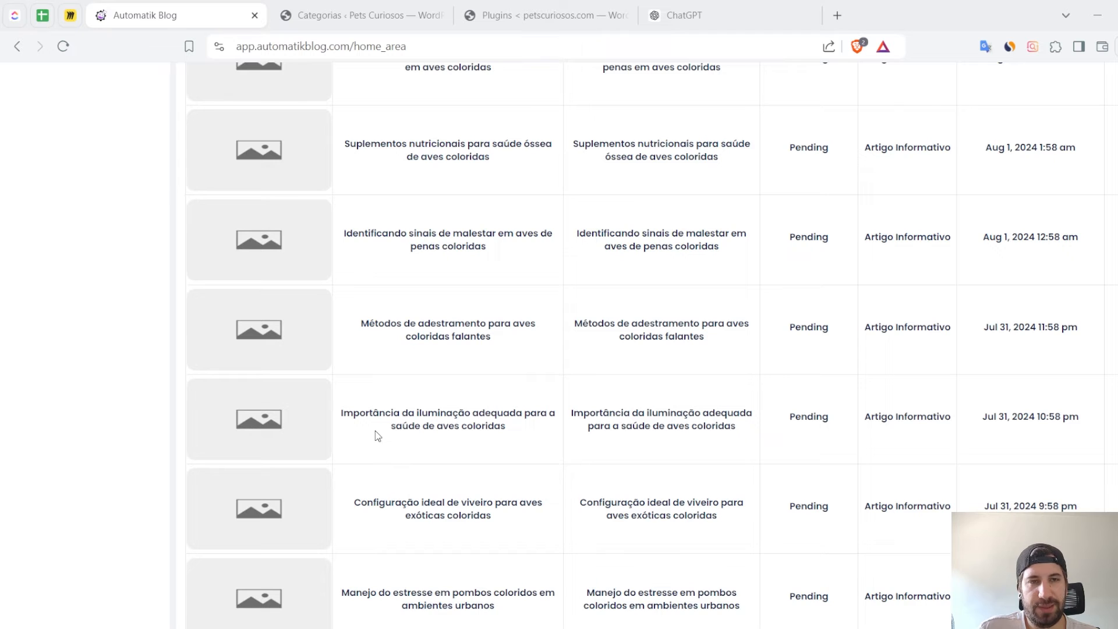
drag(340, 415, 532, 437)
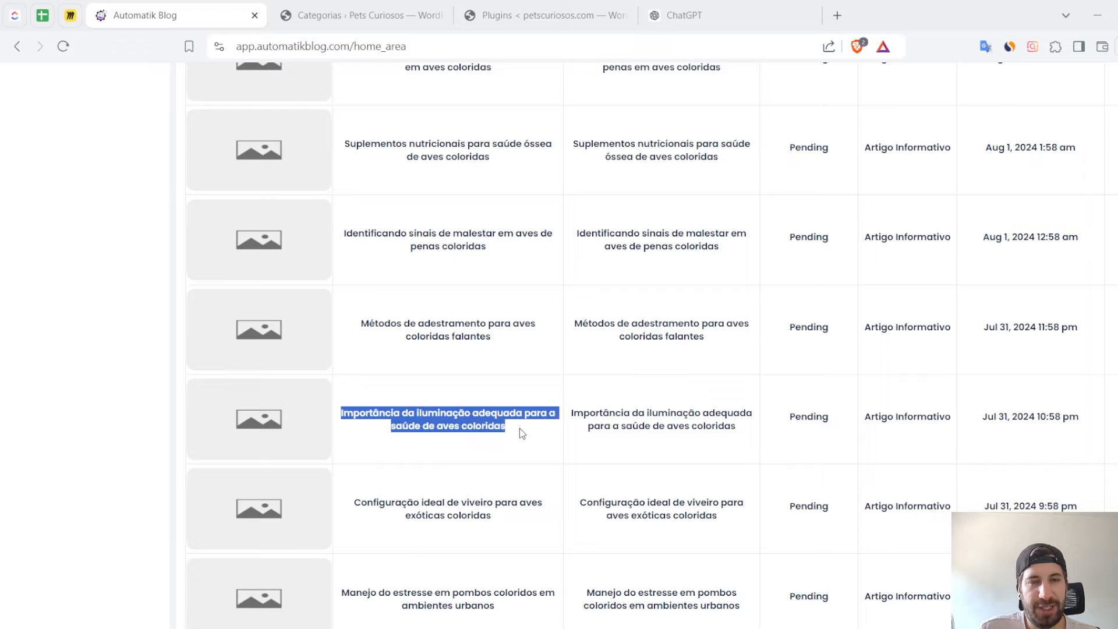
click(393, 435)
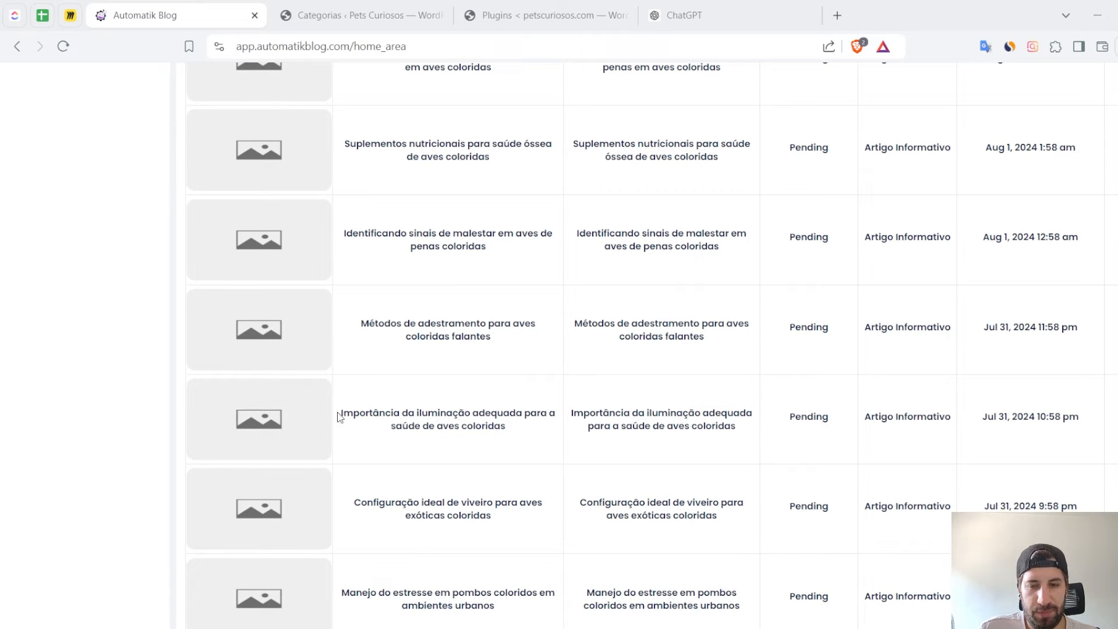
drag(338, 415, 537, 433)
click(519, 427)
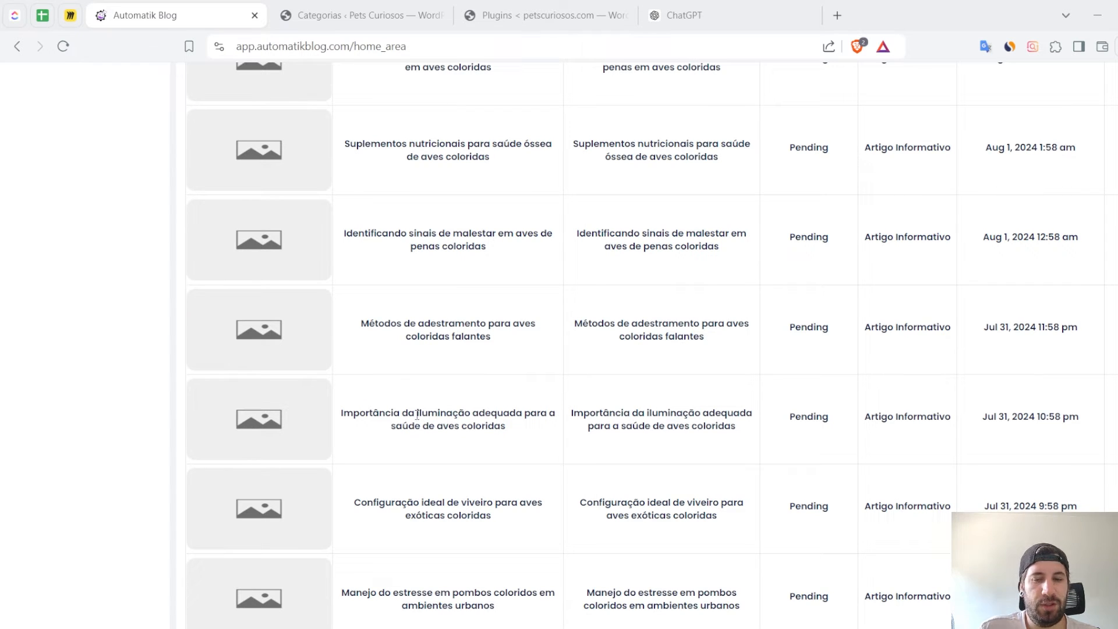
drag(416, 415, 505, 427)
click(436, 427)
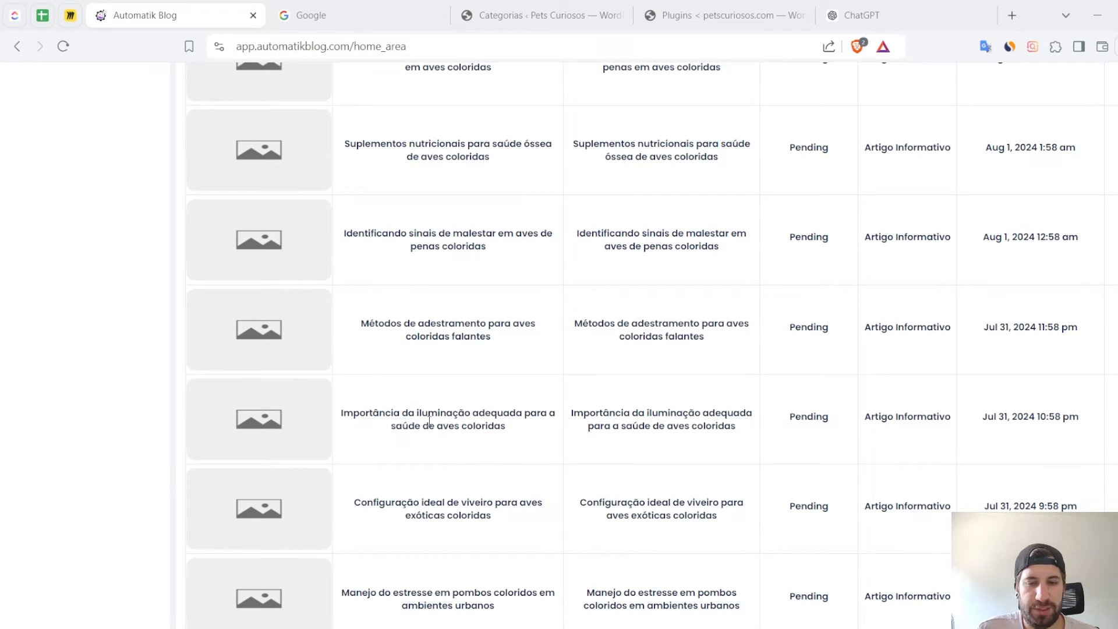
Copy "iluminação adequada para a saúde de aves coloridas" from the article's keyword and paste it as a query into Google
drag(417, 413, 506, 427)
key(ctrl+c)
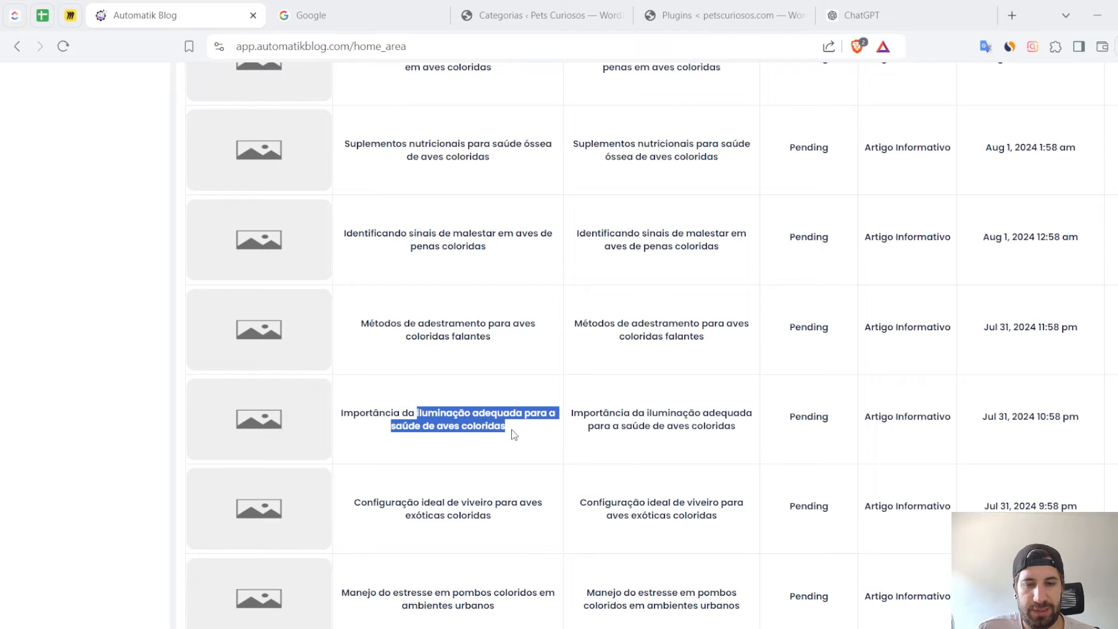
click(372, 13)
key(ctrl+v)
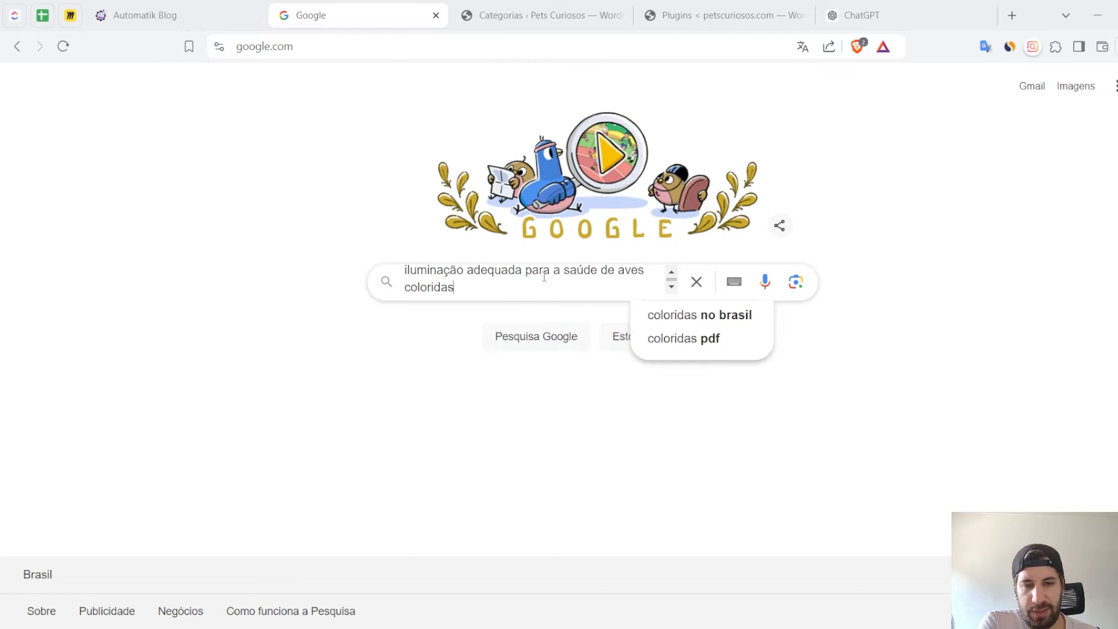
Shorten the query to "iluminação adequada para aves" and run the Google search
drag(552, 271, 836, 310)
key(BackSpace)
key(BackSpace)
key(BackSpace)
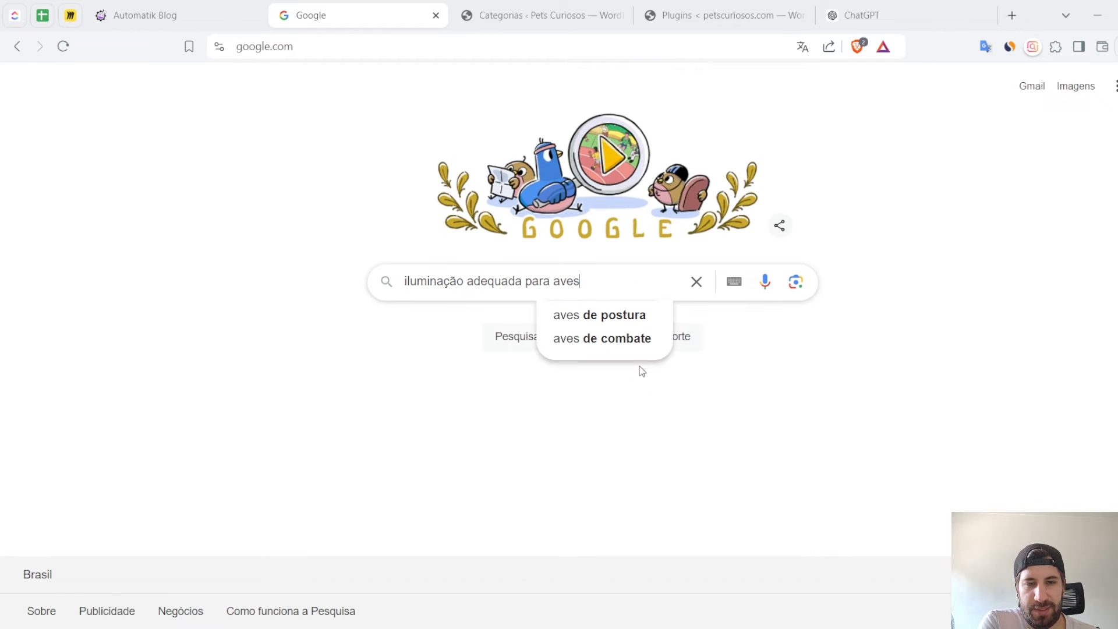
click(508, 346)
Go to page 10 of the search results and browse down to the end of that page
scroll(533, 315, down, 20)
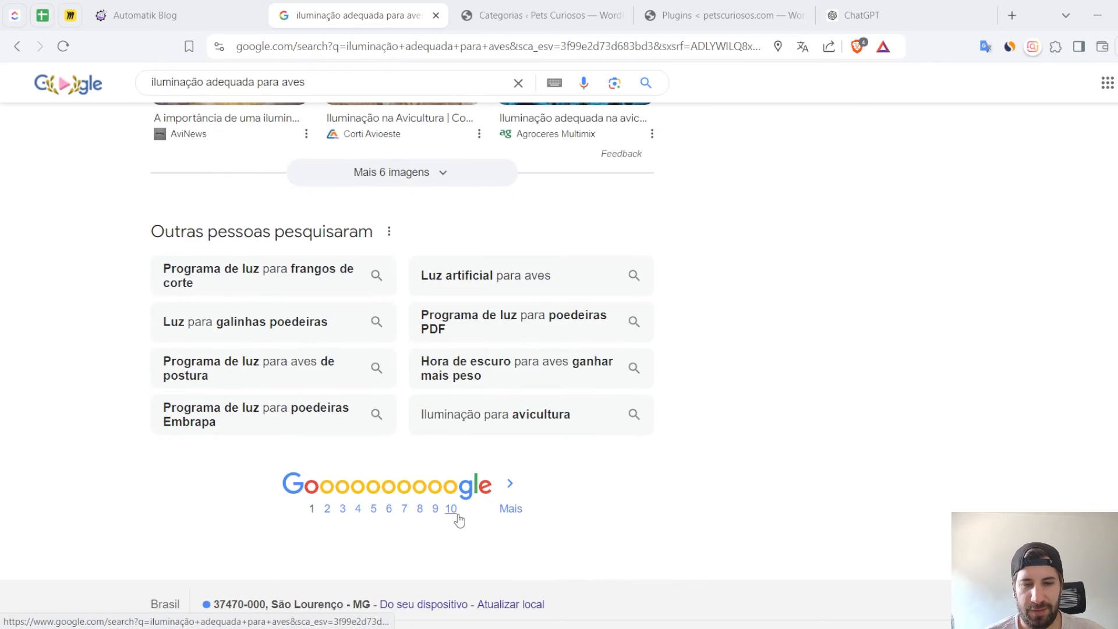
click(453, 507)
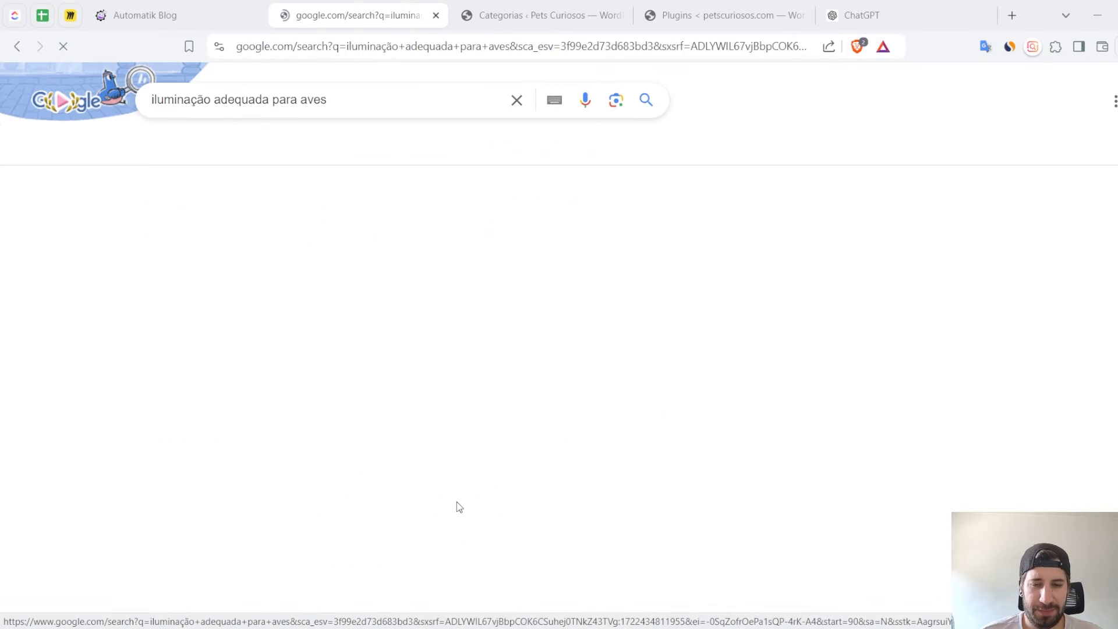
scroll(458, 502, down, 20)
scroll(475, 476, down, 2)
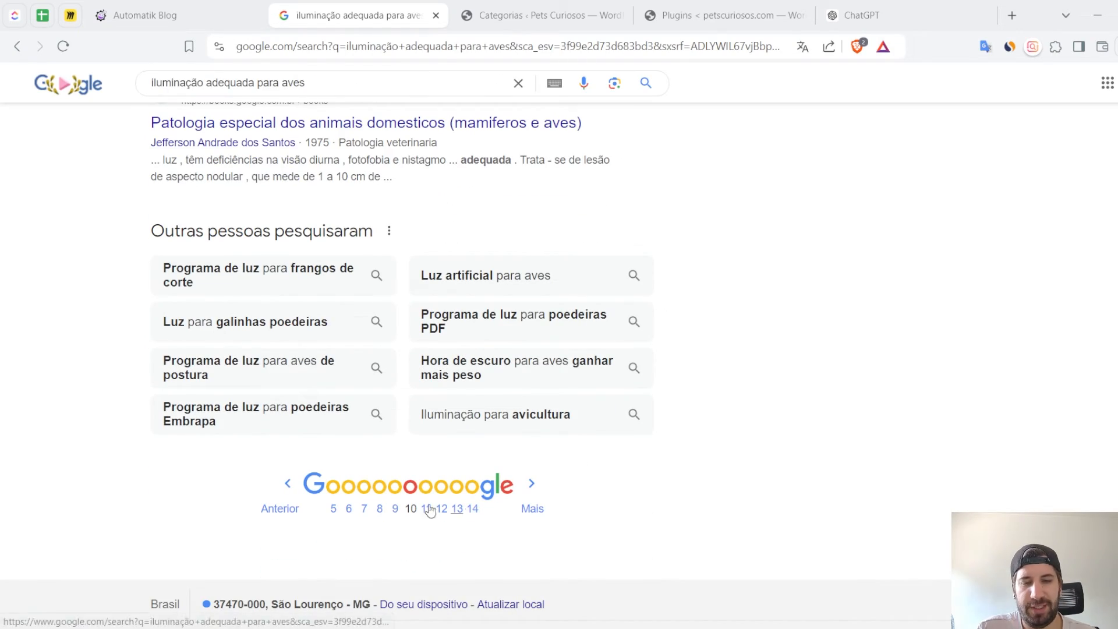
Copy the keyword "Importância da iluminação adequada para a saúde de aves coloridas" from the Automatik Blog article list and return to Google
scroll(495, 518, up, 20)
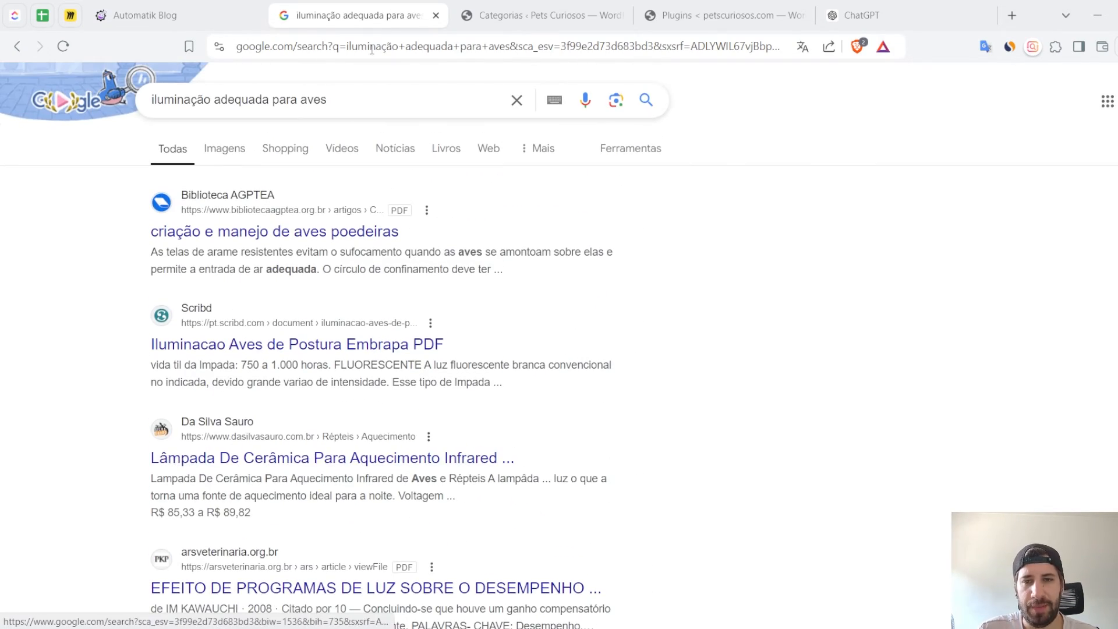
click(175, 15)
triple_click(453, 423)
key(ctrl+c)
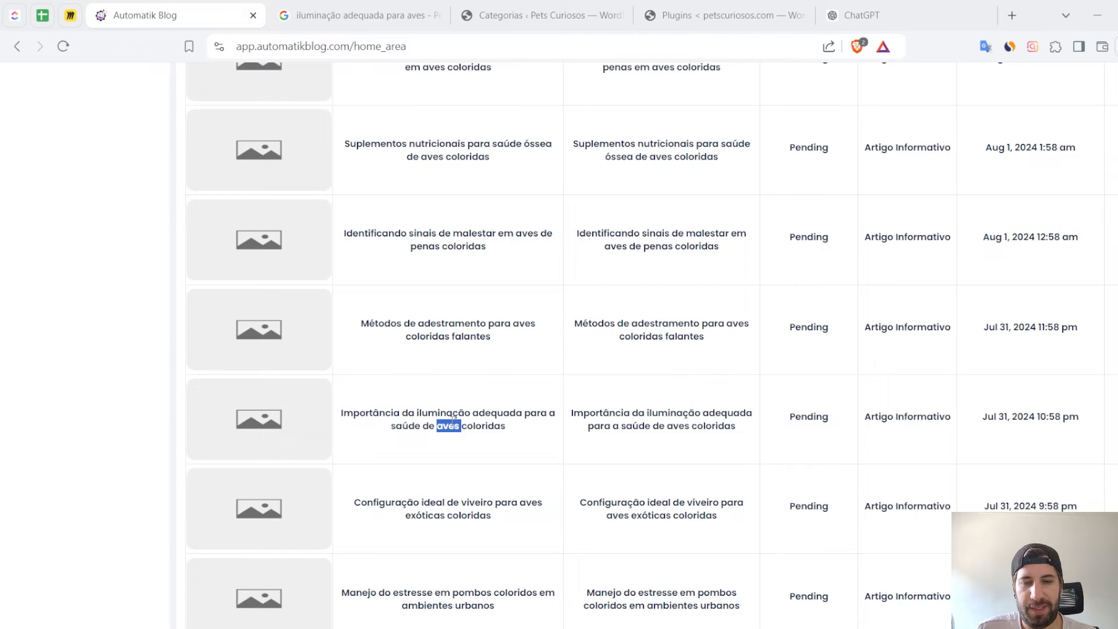
right_click(452, 421)
click(495, 232)
click(349, 15)
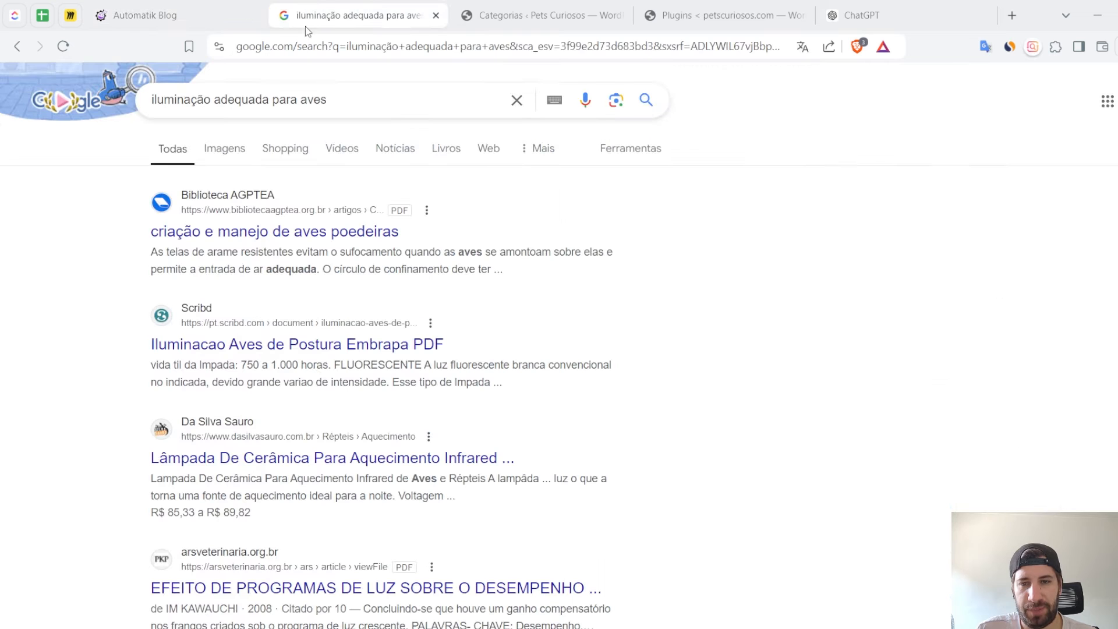
Replace the Google query with the copied keyword, run the search and browse its first results page
click(372, 97)
key(ctrl+a)
key(ctrl+v)
key(Return)
scroll(509, 282, down, 20)
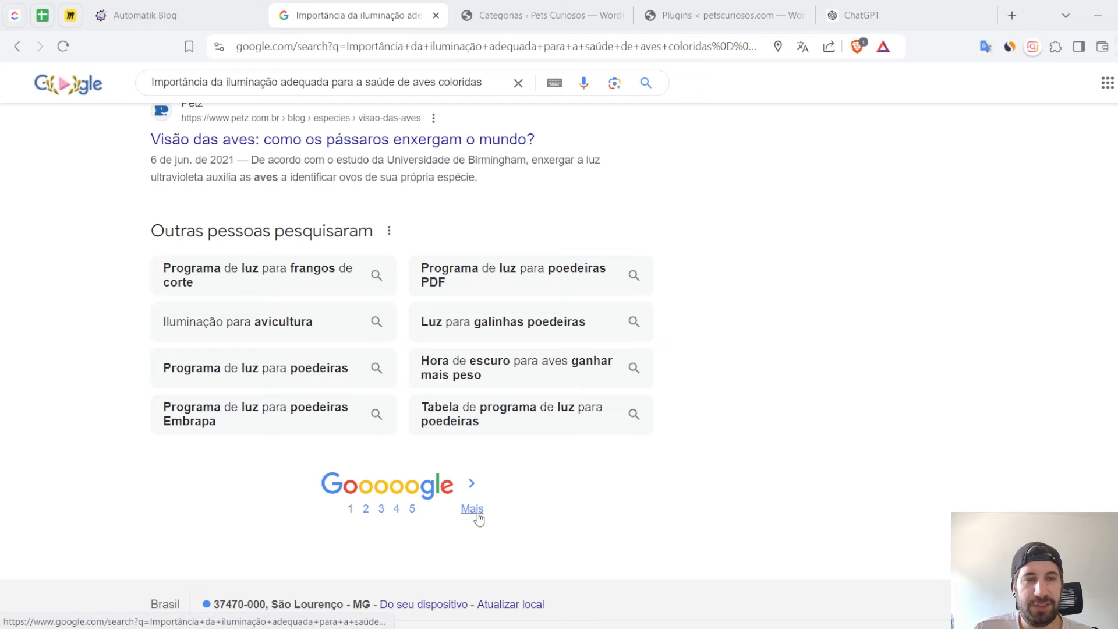
scroll(475, 482, up, 2)
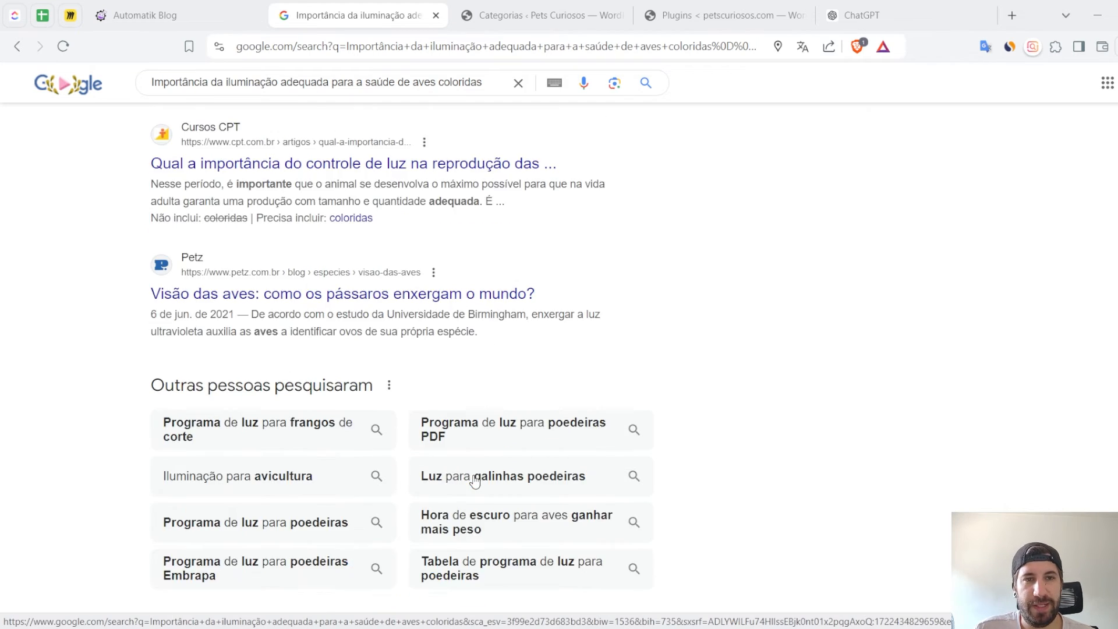
scroll(475, 482, up, 20)
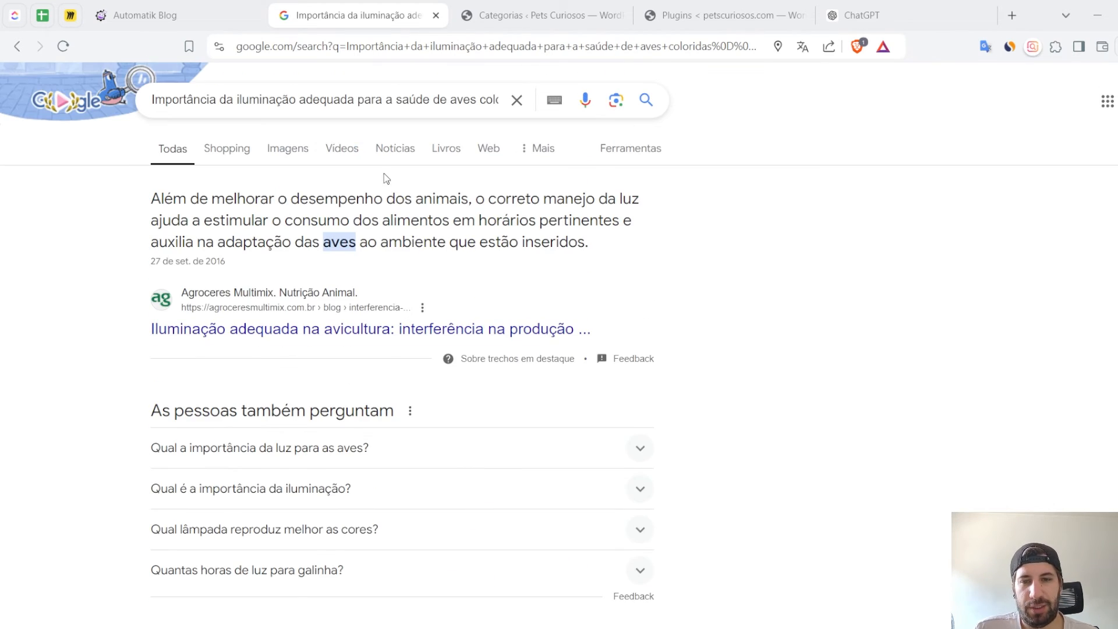
drag(457, 100, 260, 99)
click(260, 99)
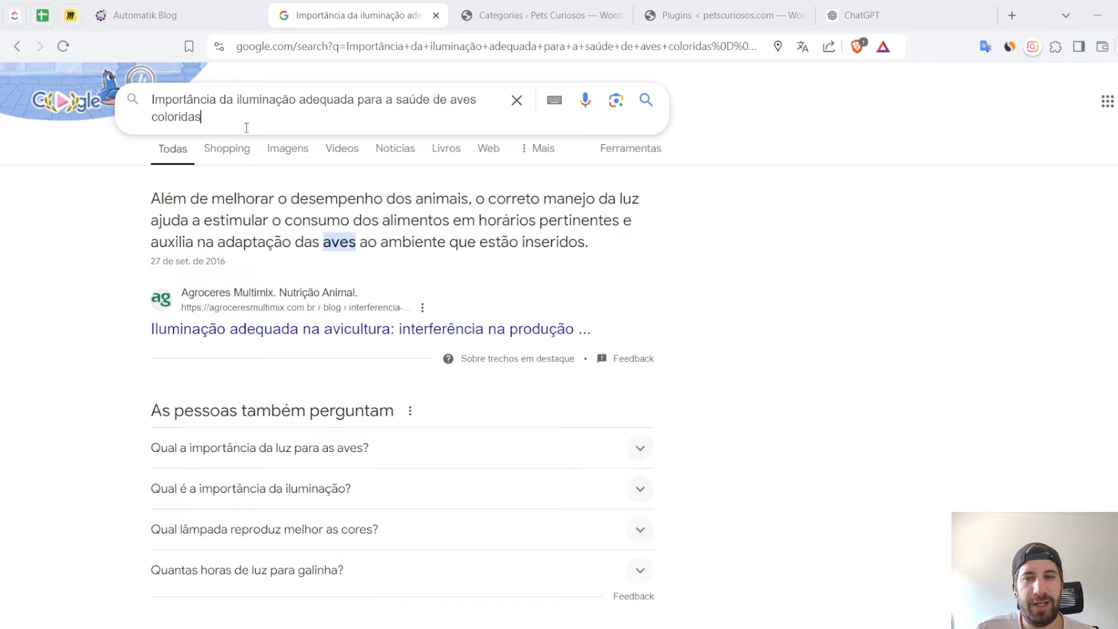
drag(246, 127, 154, 86)
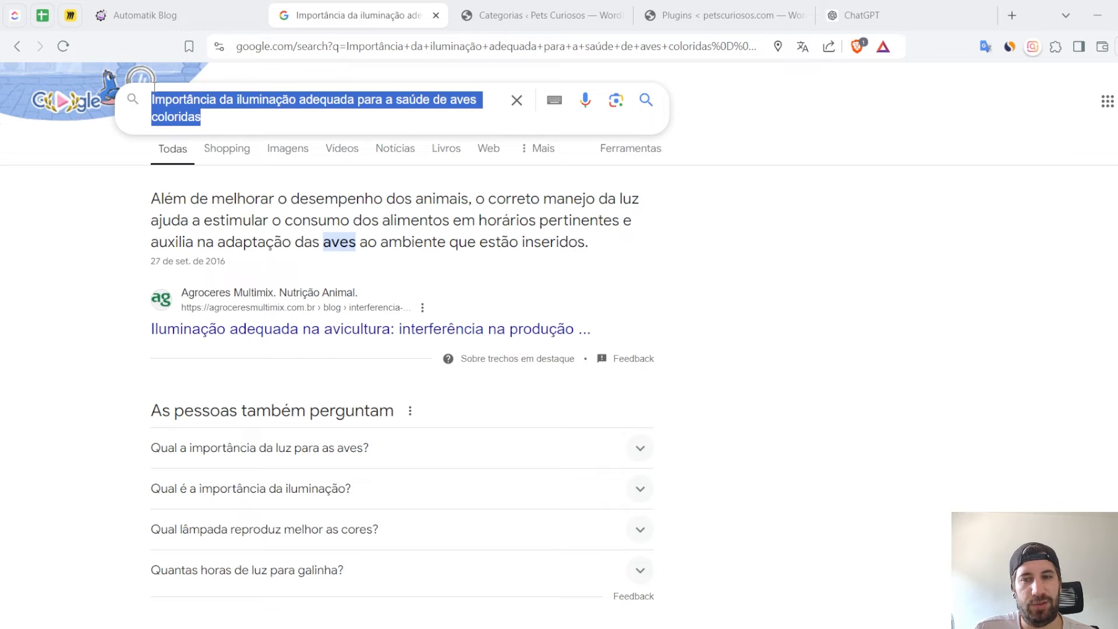
drag(265, 118, 152, 91)
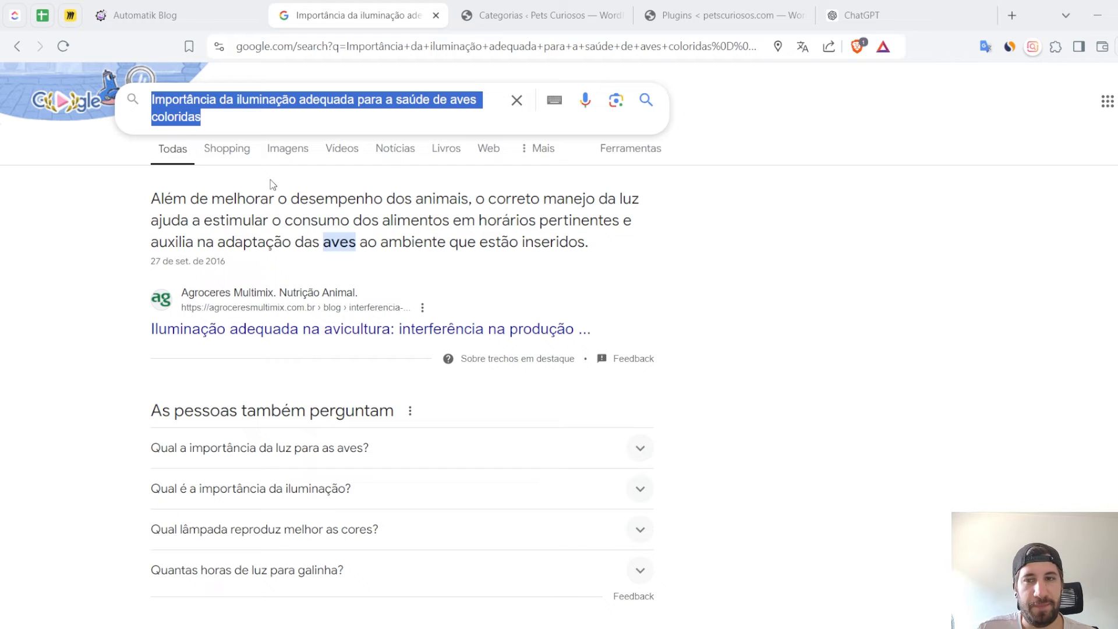
click(228, 125)
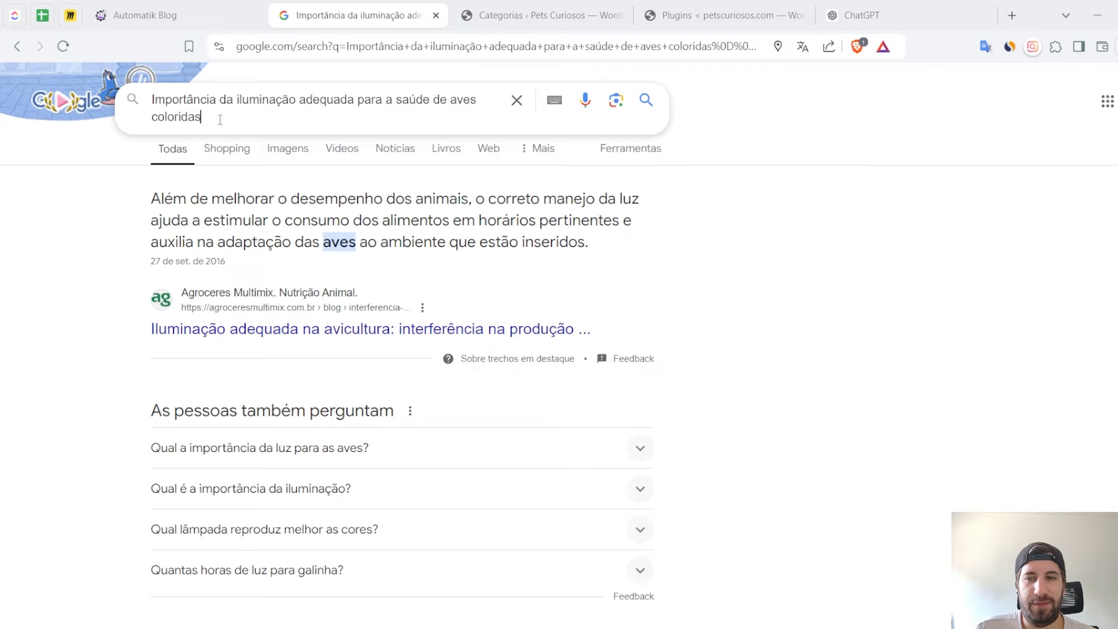
drag(219, 119, 153, 100)
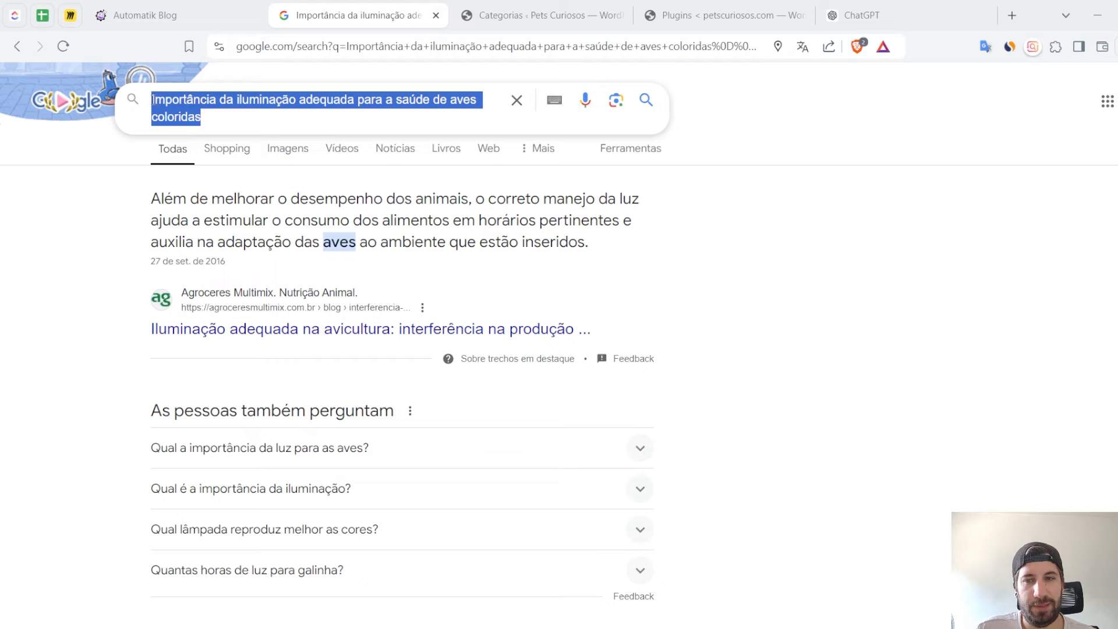
Switch to Automatik Blog and examine the keywords and titles of the scheduled Aves Coloridas articles
click(227, 14)
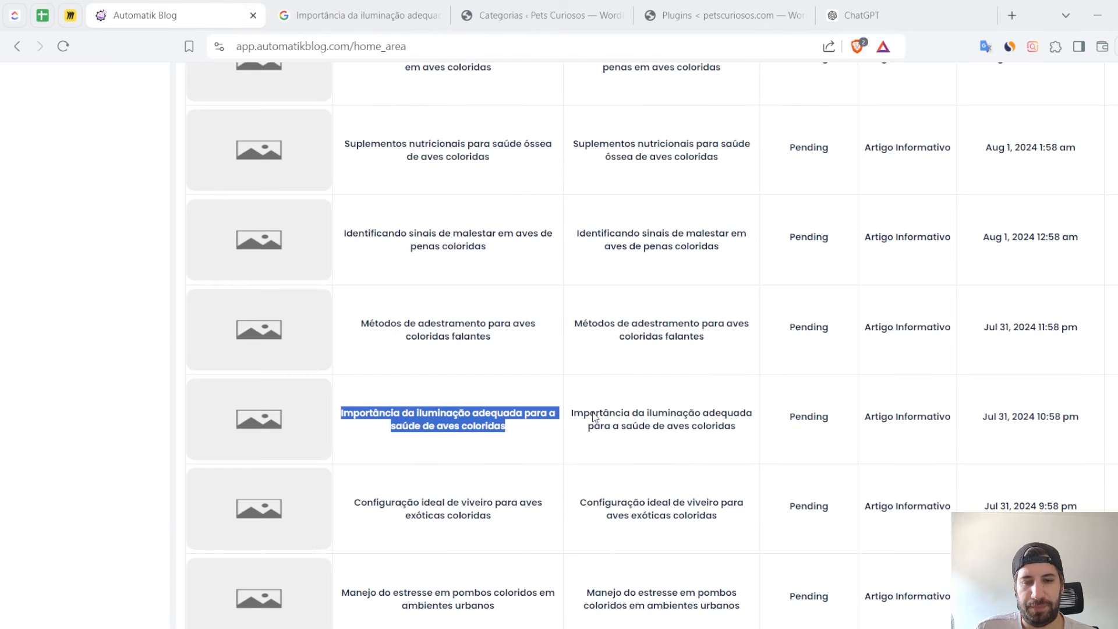
scroll(558, 480, up, 4)
scroll(558, 481, up, 6)
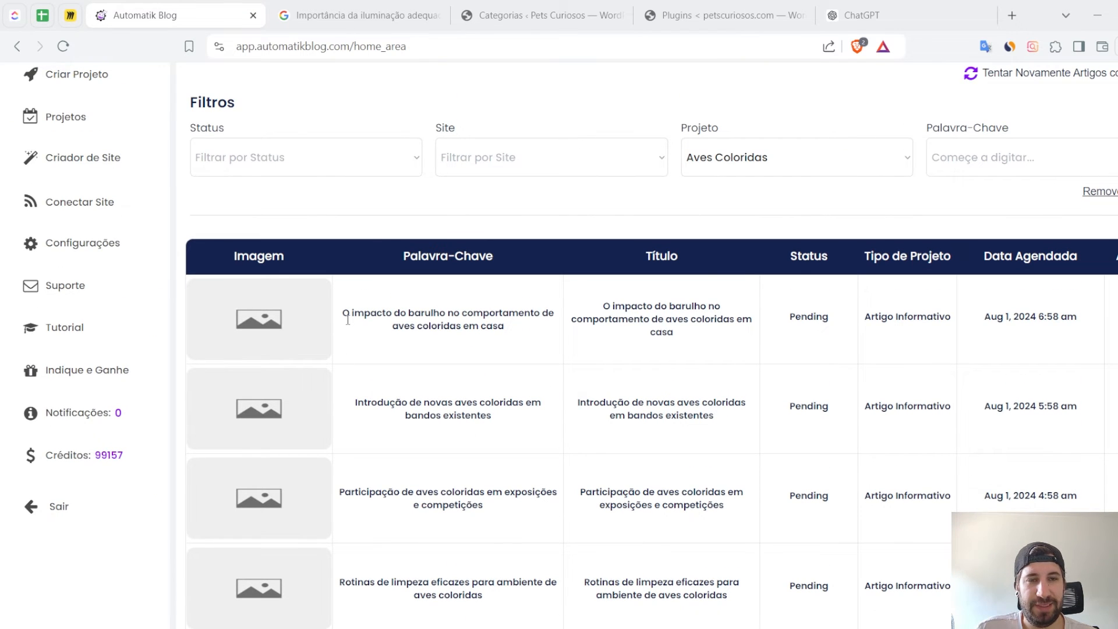
scroll(425, 380, down, 1)
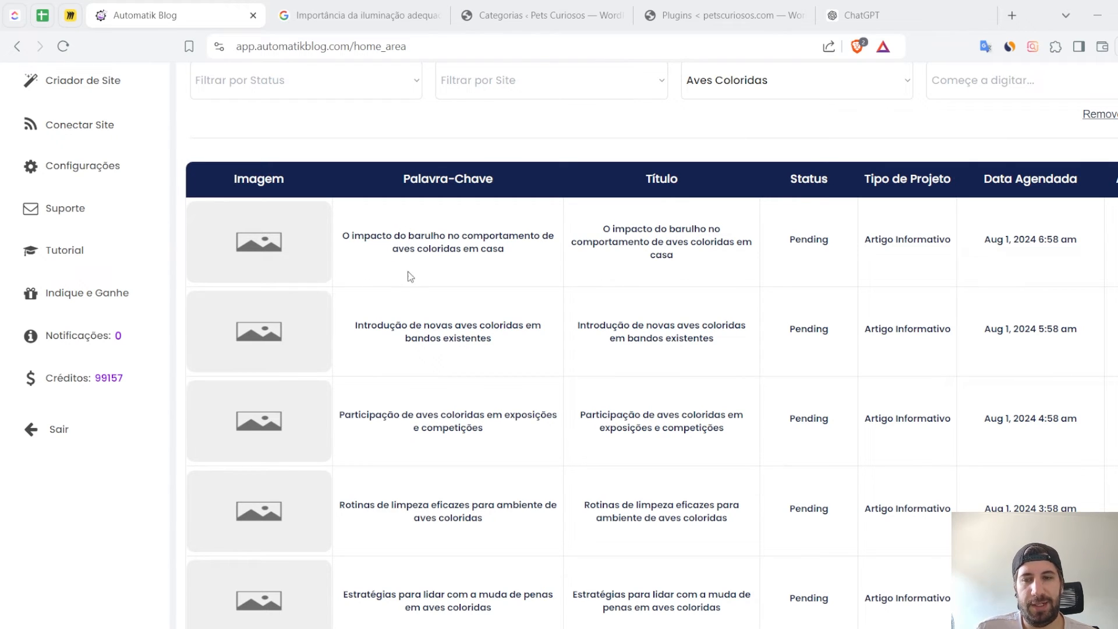
scroll(408, 232, up, 3)
scroll(457, 477, down, 1)
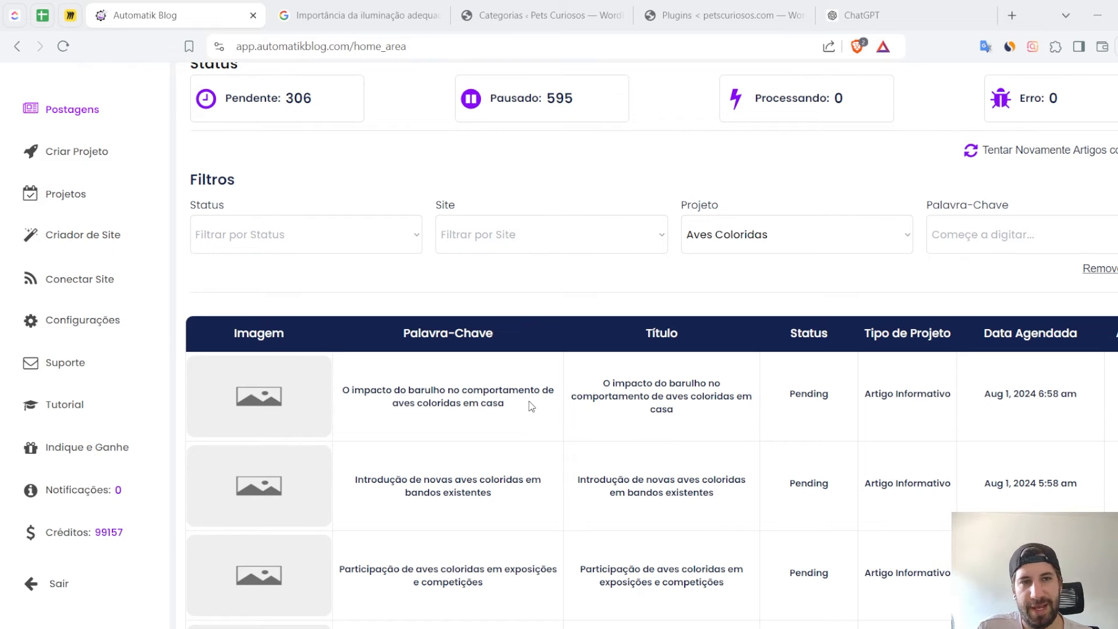
scroll(531, 405, up, 2)
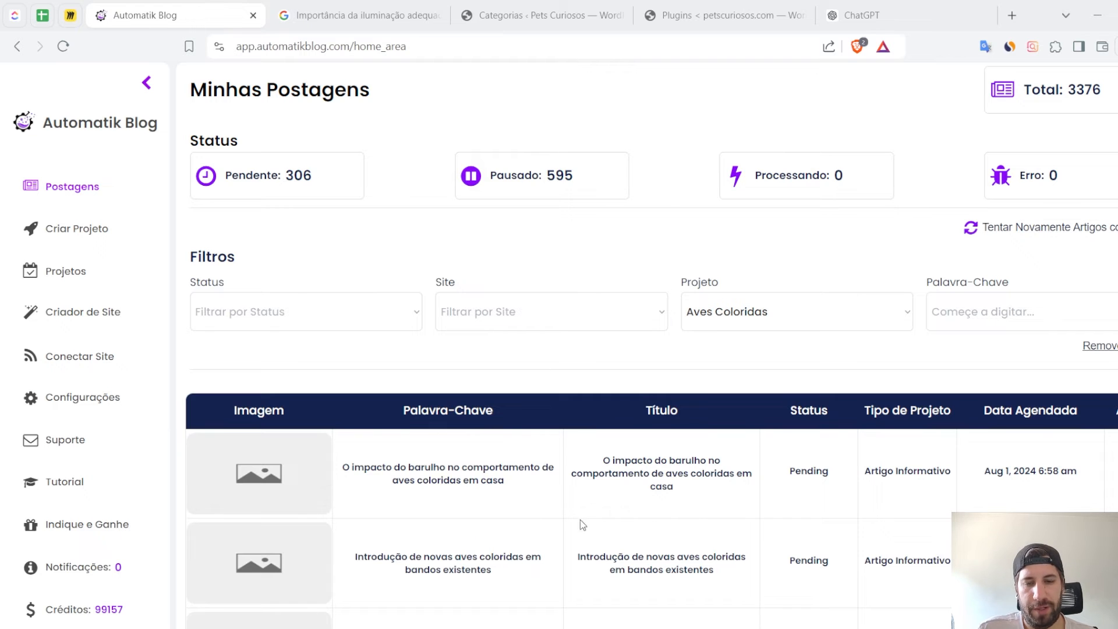
Open the Aves Coloridas project for editing from the project list
click(108, 272)
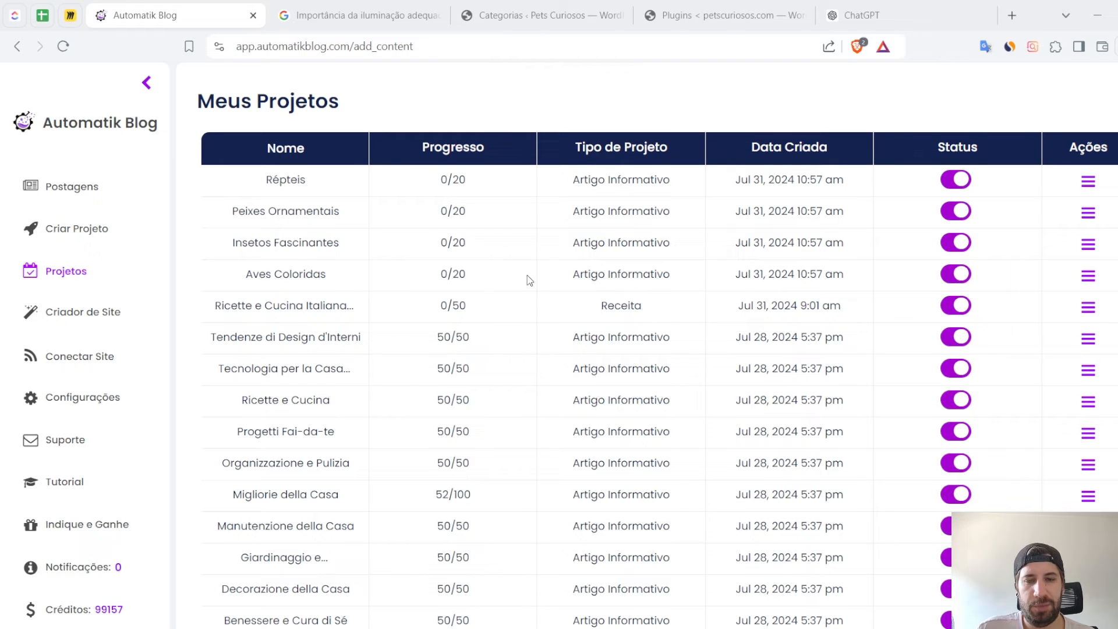
drag(527, 278, 845, 275)
click(1094, 281)
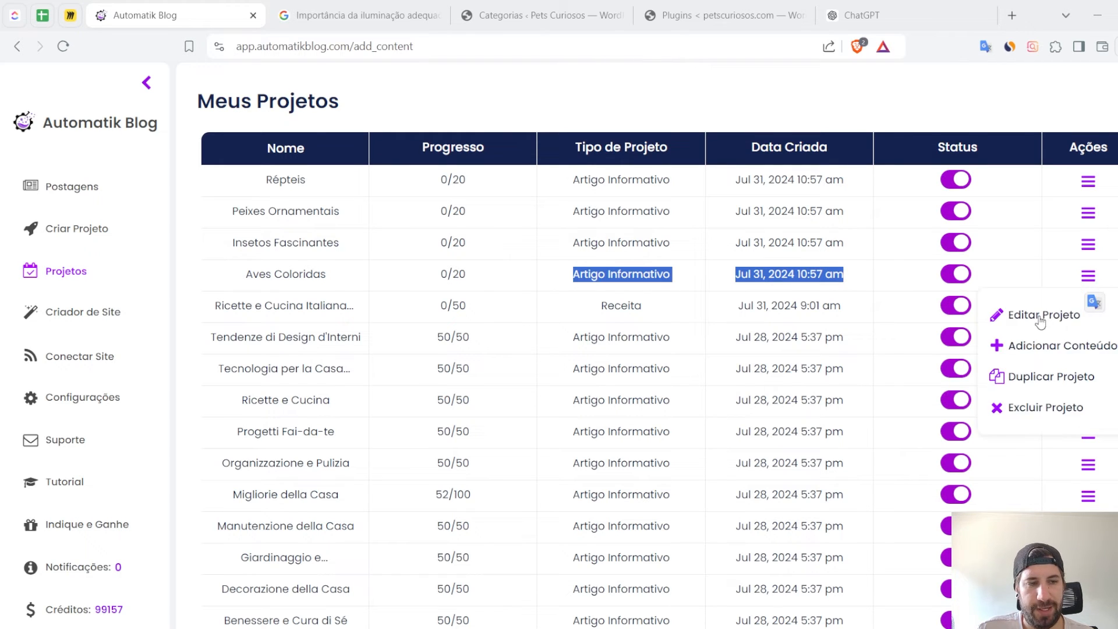
click(1020, 314)
scroll(417, 256, down, 1)
scroll(416, 256, down, 1)
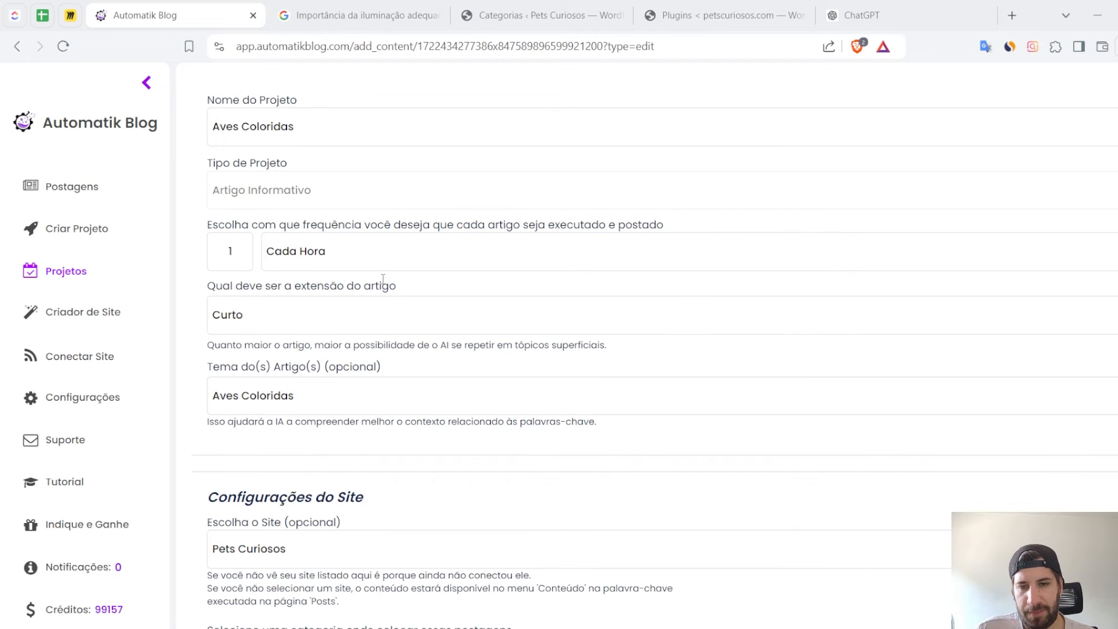
Set the project's posting frequency to 1 Cada Dia and choose Curto as the article length
click(304, 251)
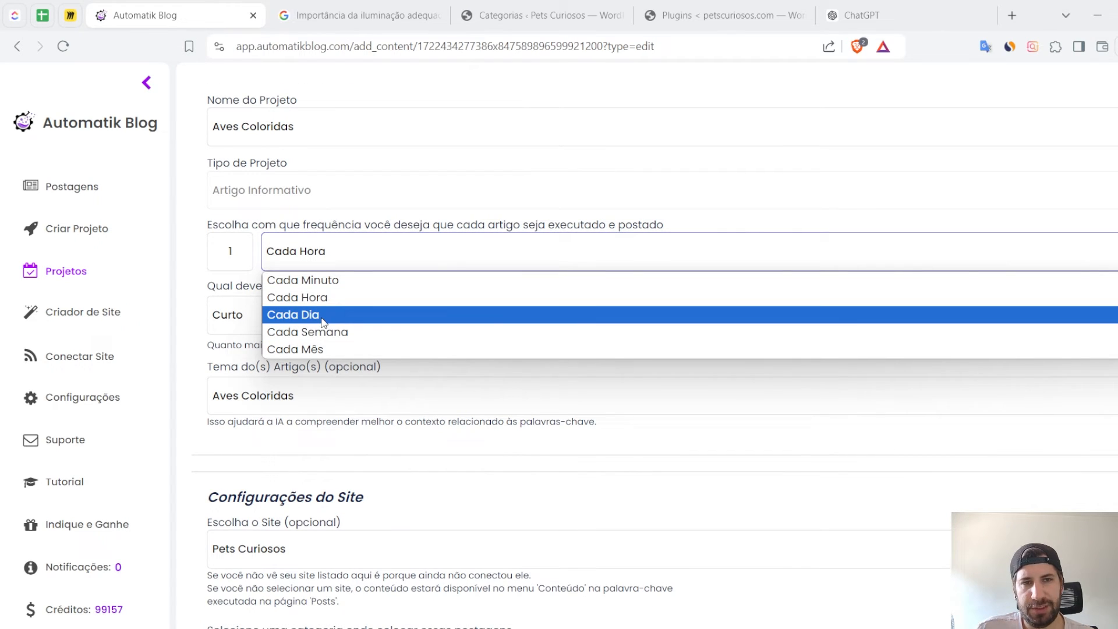
click(322, 320)
scroll(332, 301, up, 1)
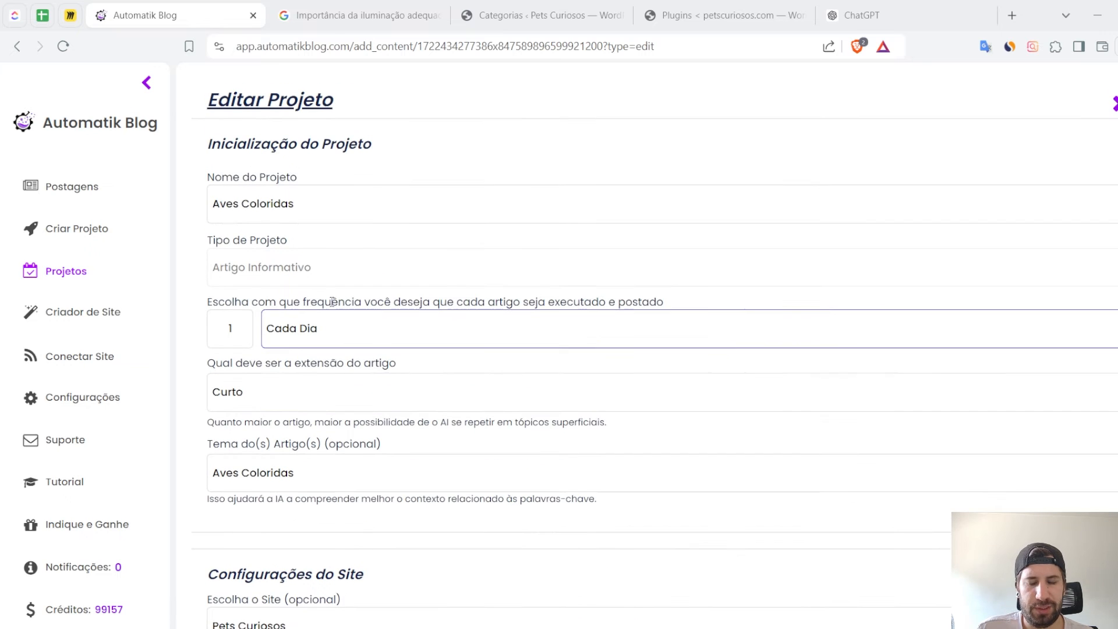
scroll(331, 301, down, 1)
click(283, 315)
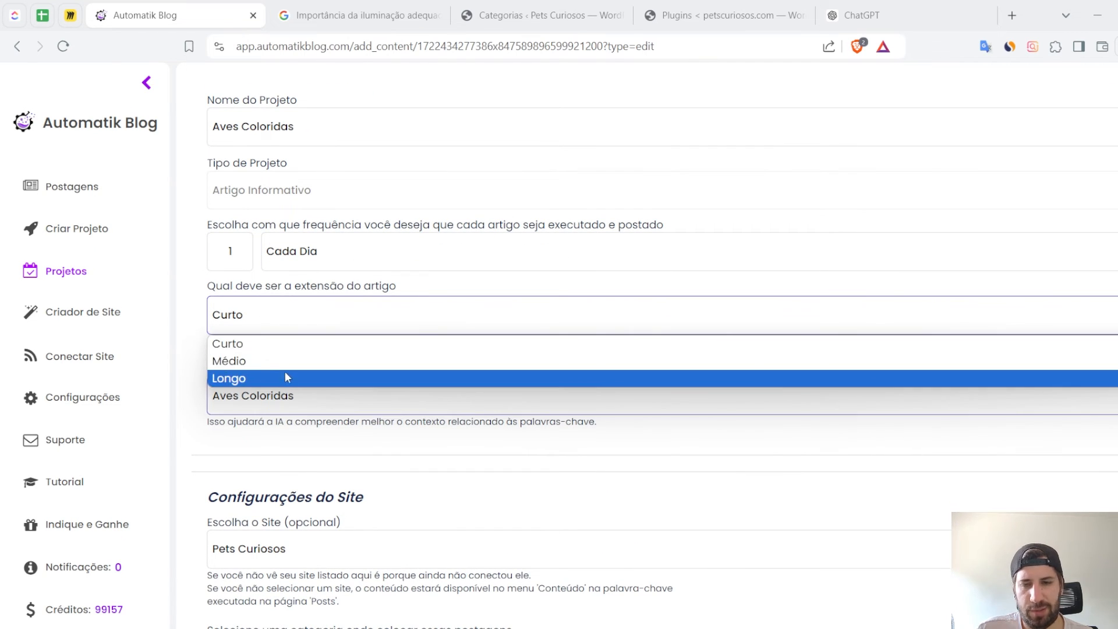
click(270, 345)
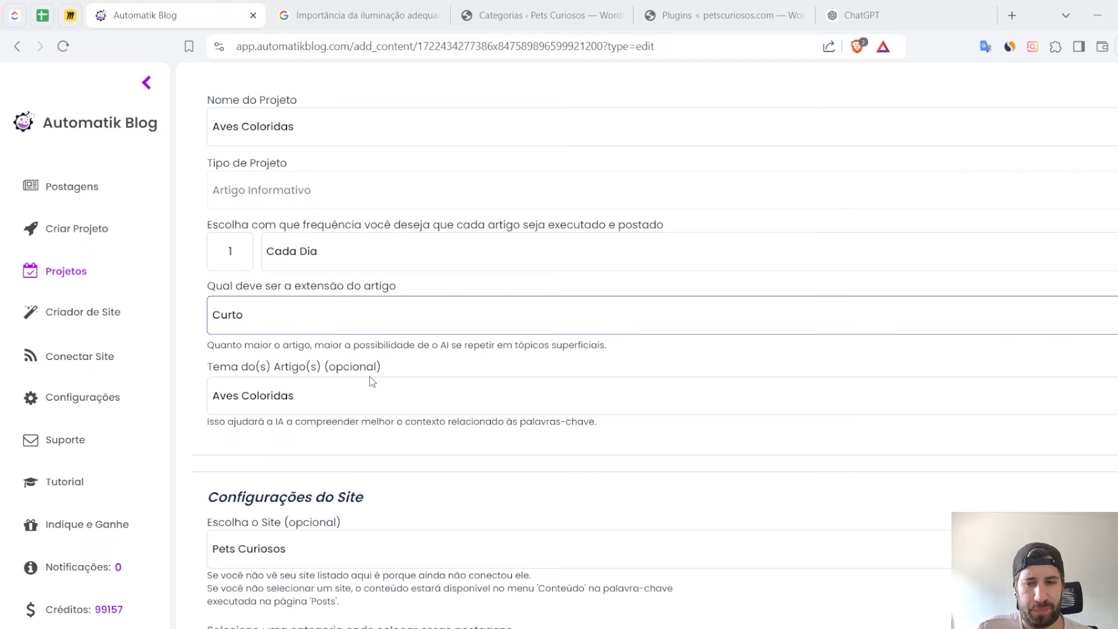
click(275, 323)
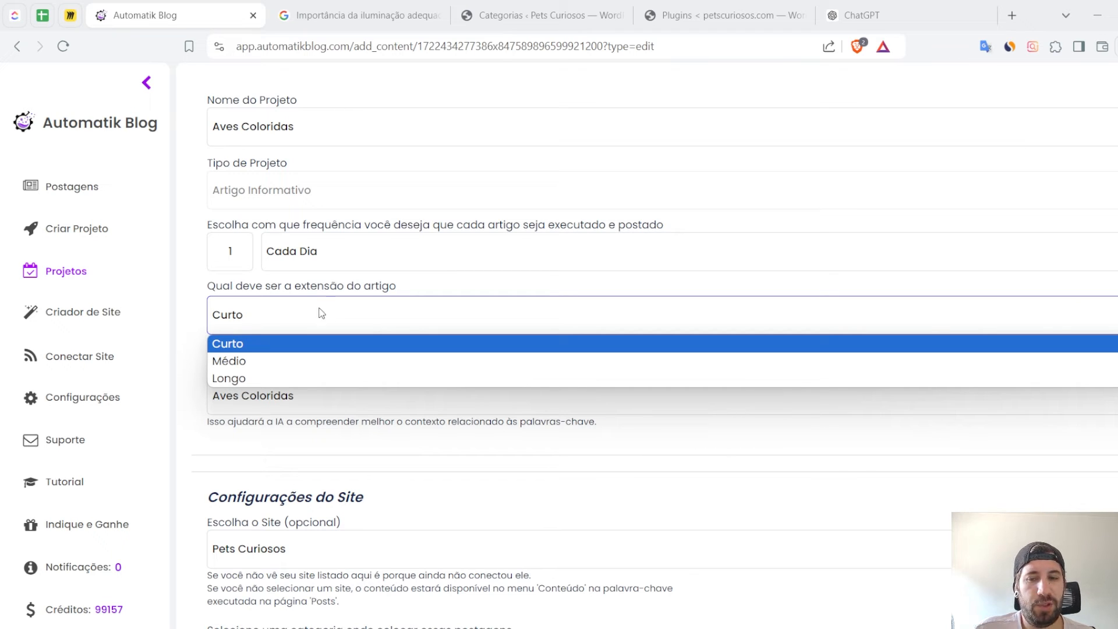
click(317, 345)
Review the project's article theme, site, category and content generation settings
scroll(332, 317, down, 3)
scroll(418, 274, down, 1)
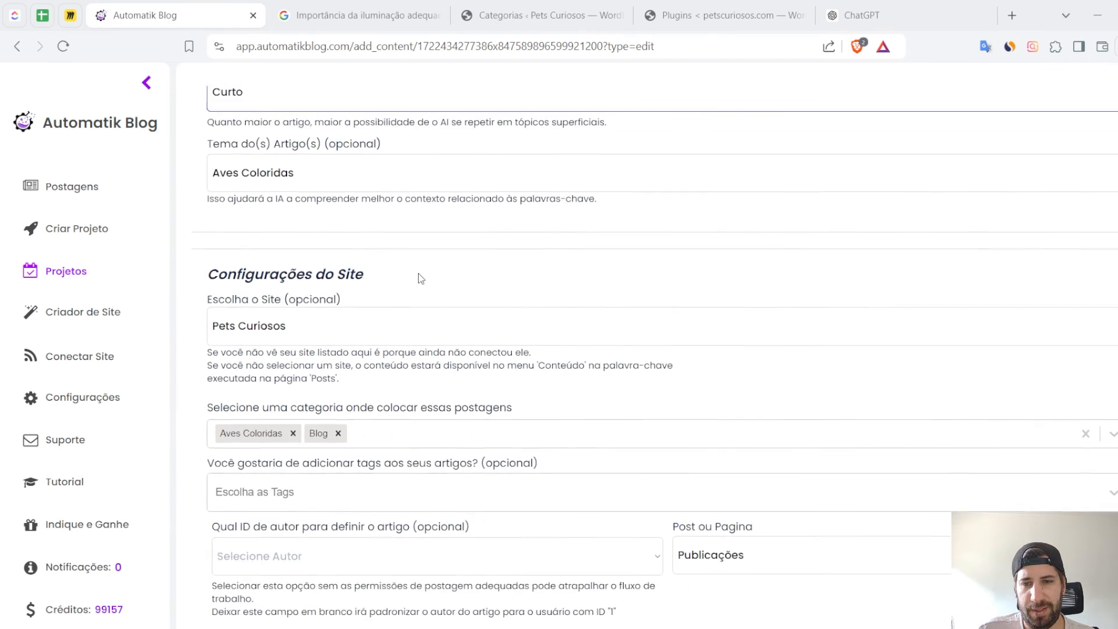
scroll(418, 273, up, 4)
scroll(425, 325, down, 2)
triple_click(425, 325)
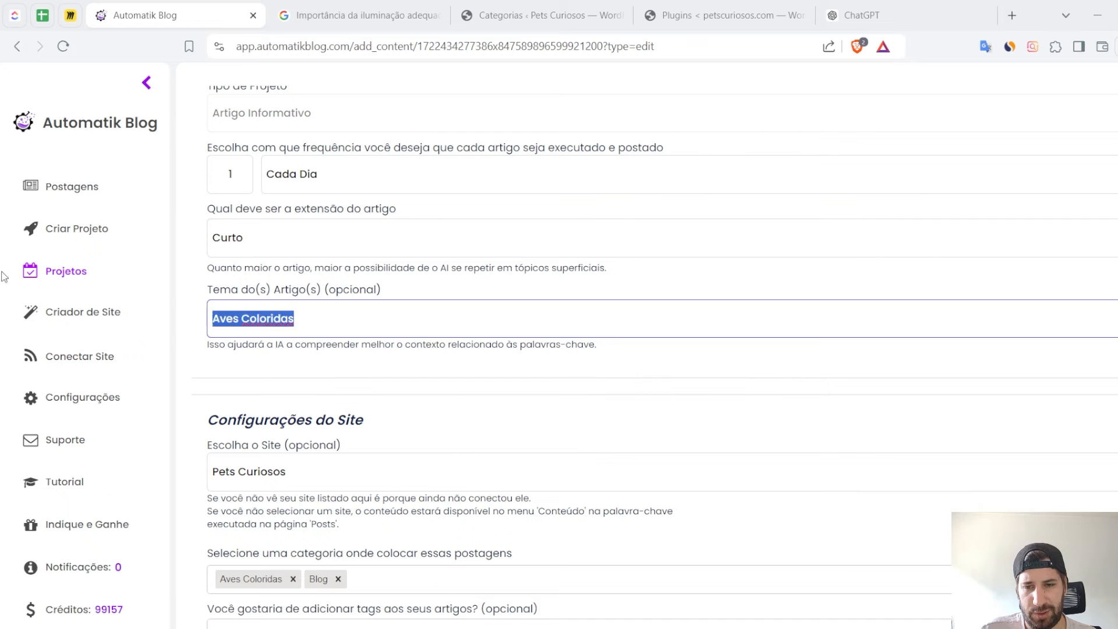
scroll(472, 369, down, 8)
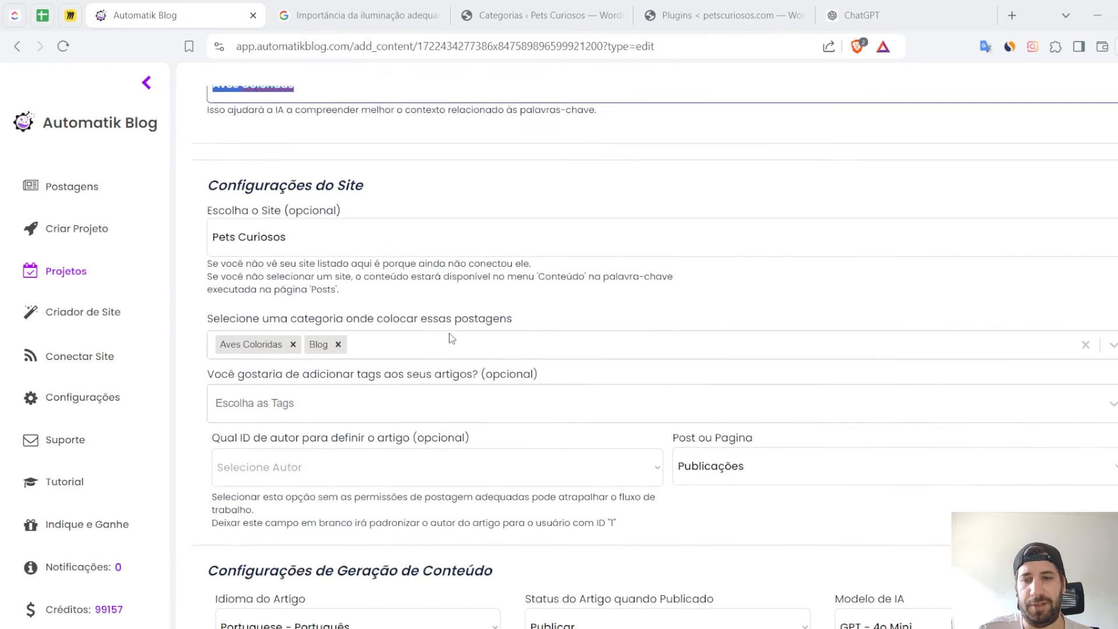
scroll(406, 192, down, 3)
scroll(506, 220, down, 2)
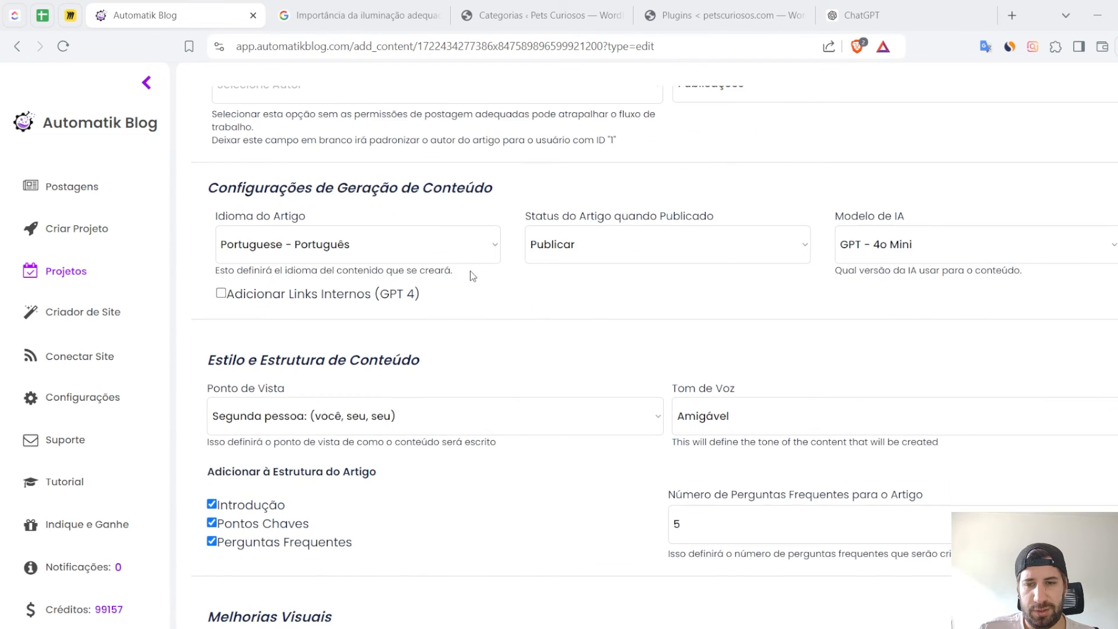
scroll(570, 256, down, 2)
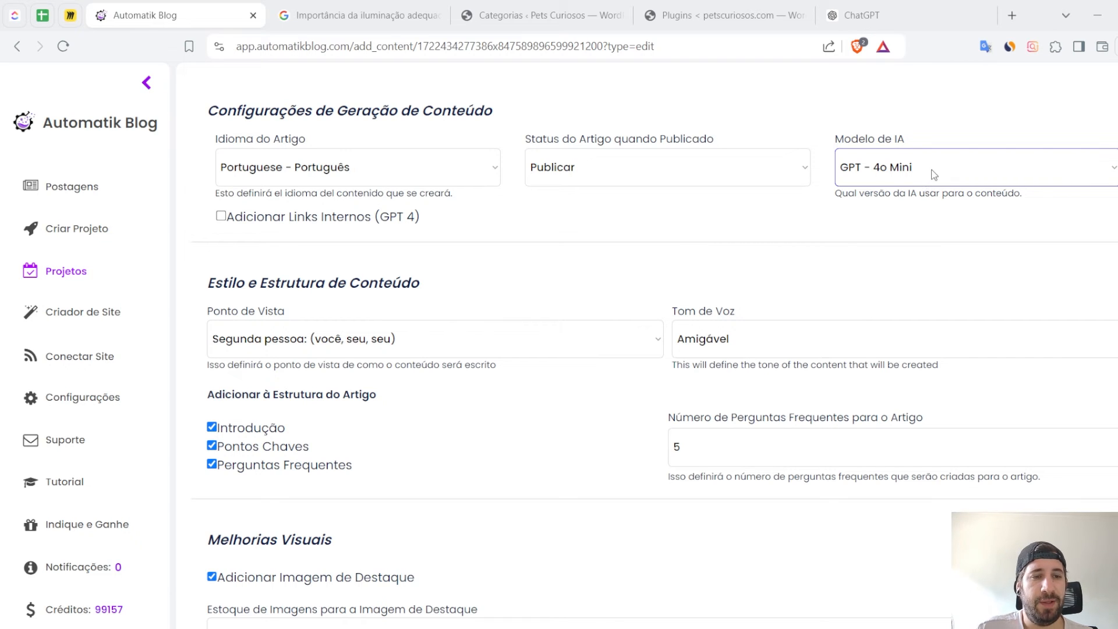
Set the project's AI model to GPT - 4 and enable Adicionar Links Internos (GPT 4)
click(932, 170)
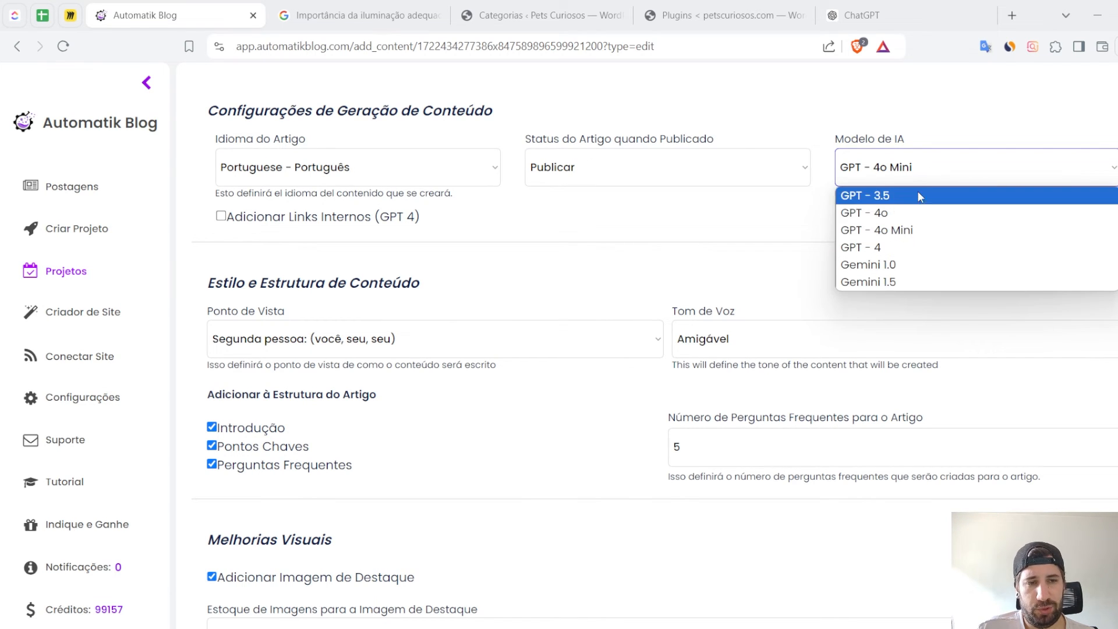
click(906, 252)
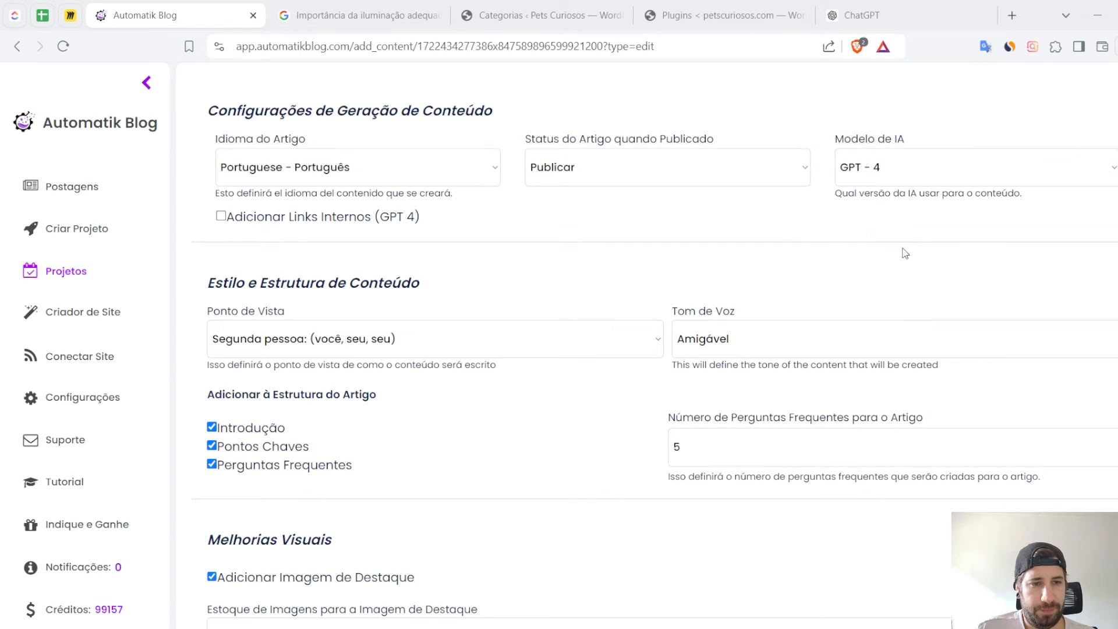
click(892, 167)
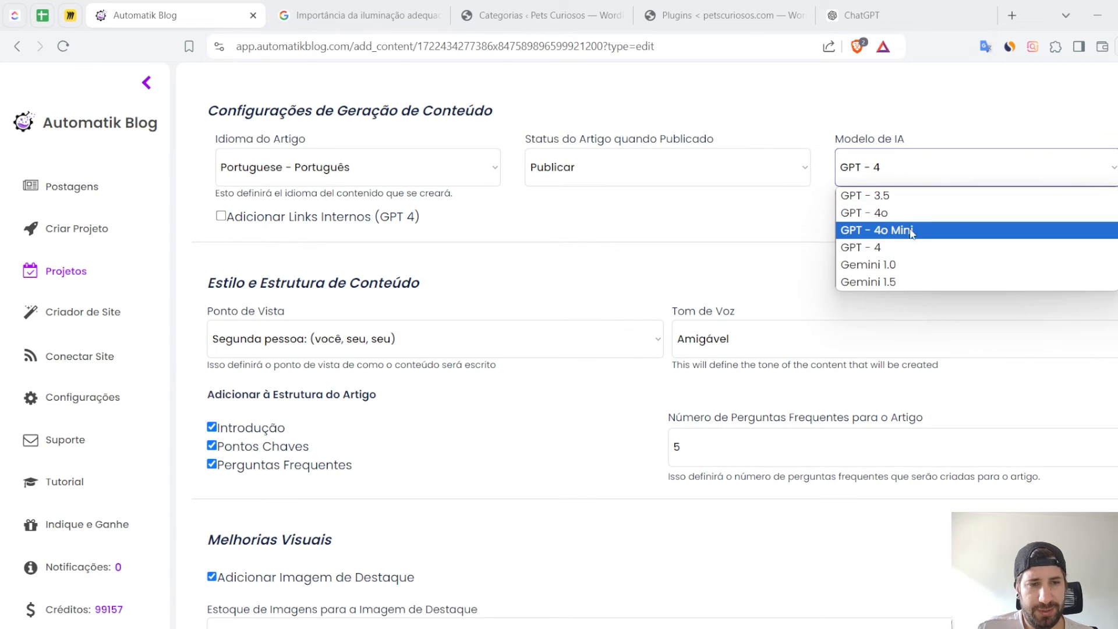
click(914, 251)
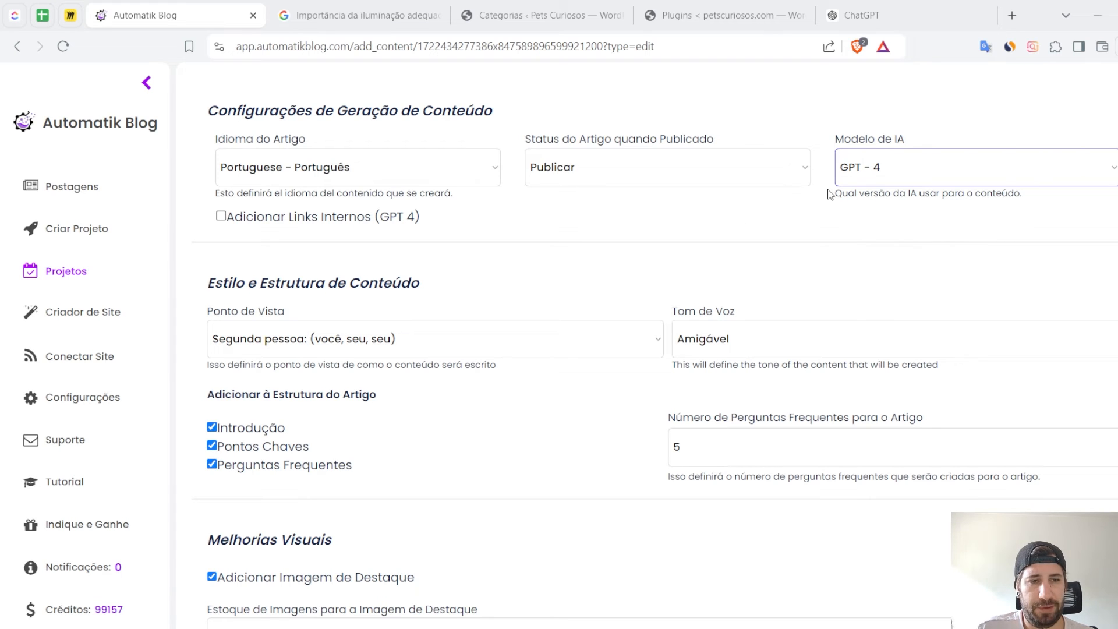
click(391, 220)
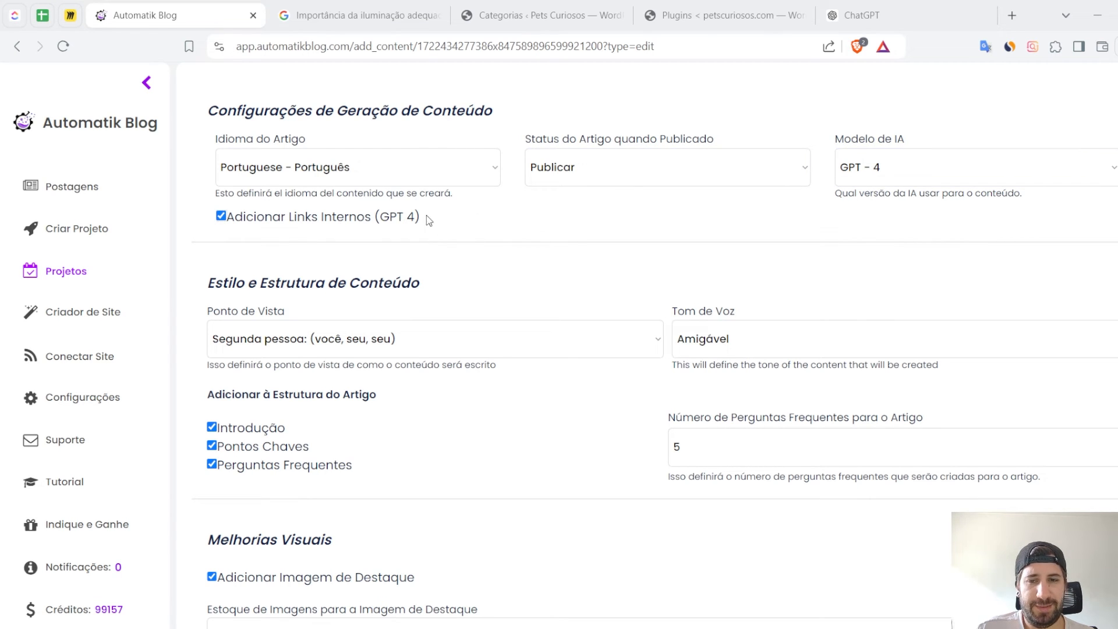
drag(426, 215, 228, 227)
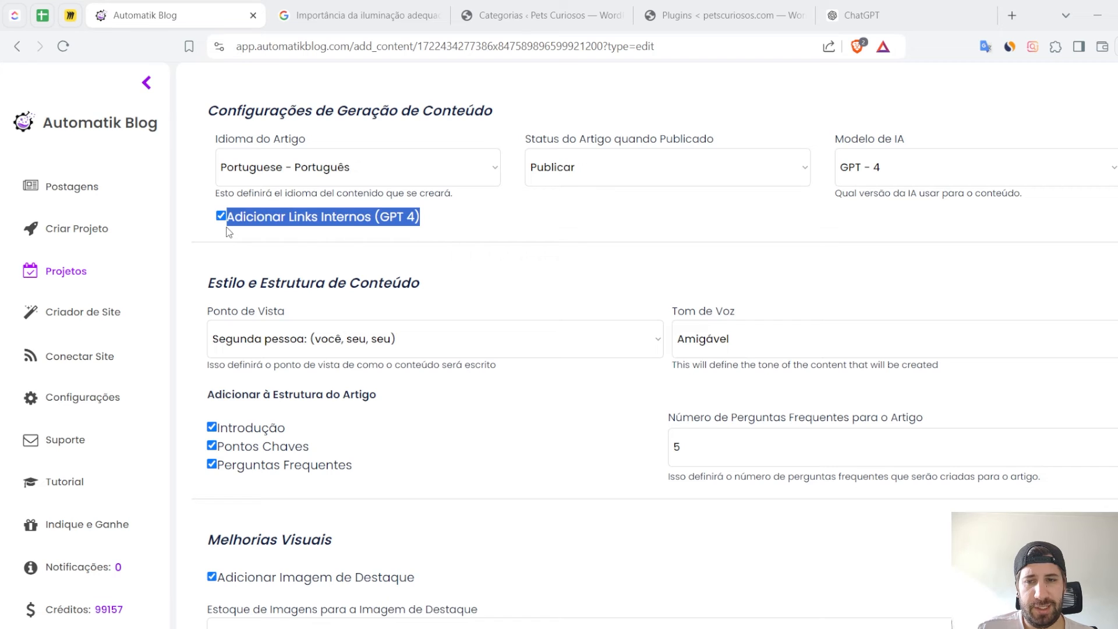
click(441, 226)
drag(441, 226, 221, 221)
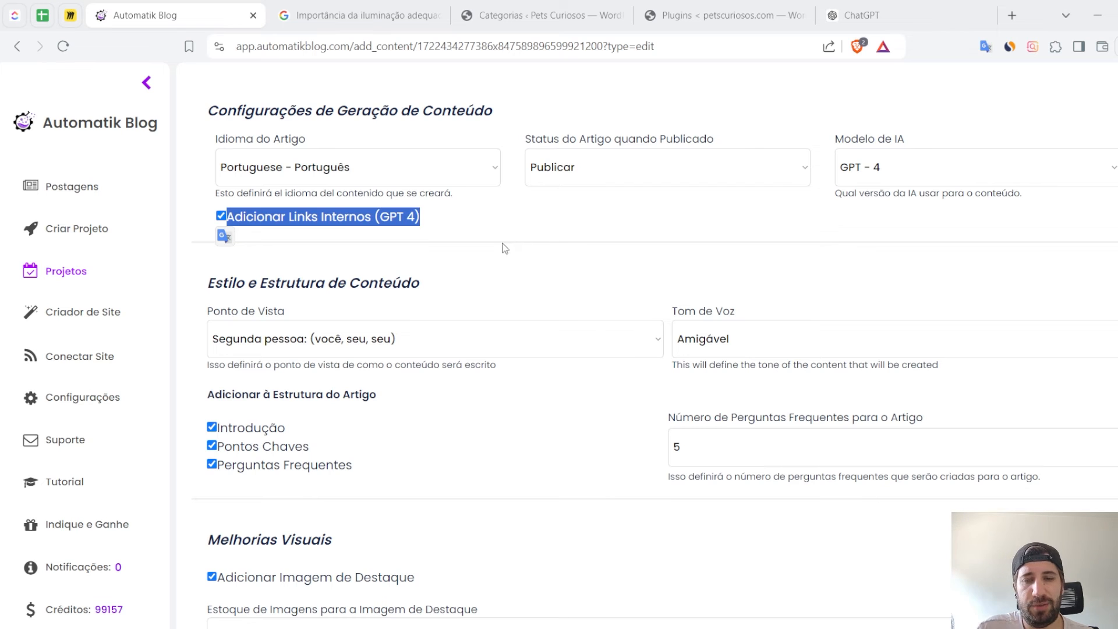
drag(472, 223, 232, 229)
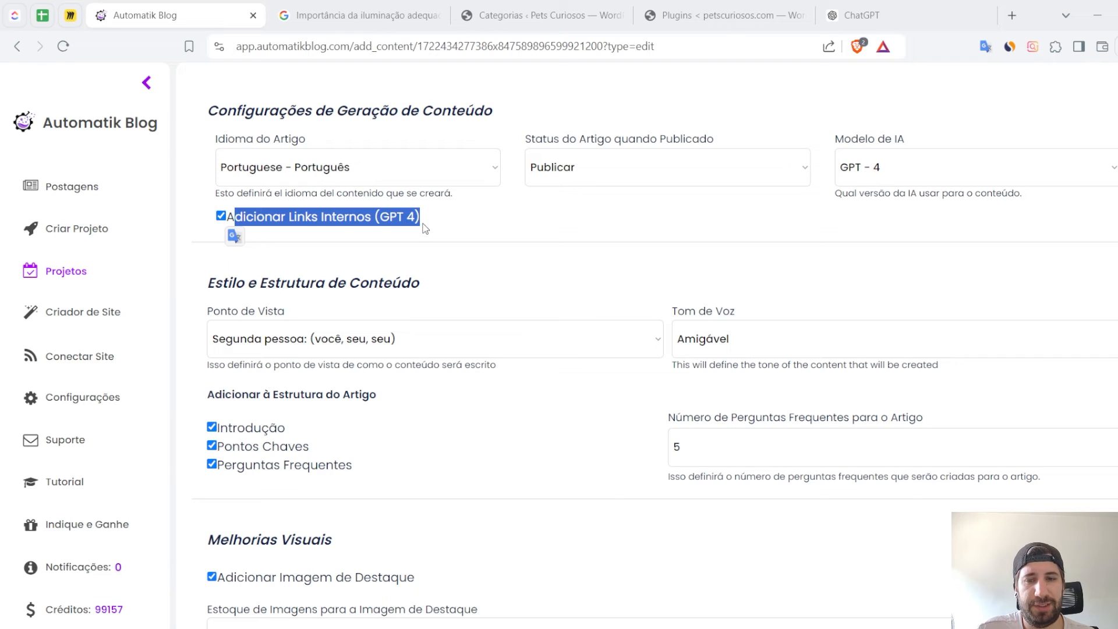
drag(435, 219, 232, 220)
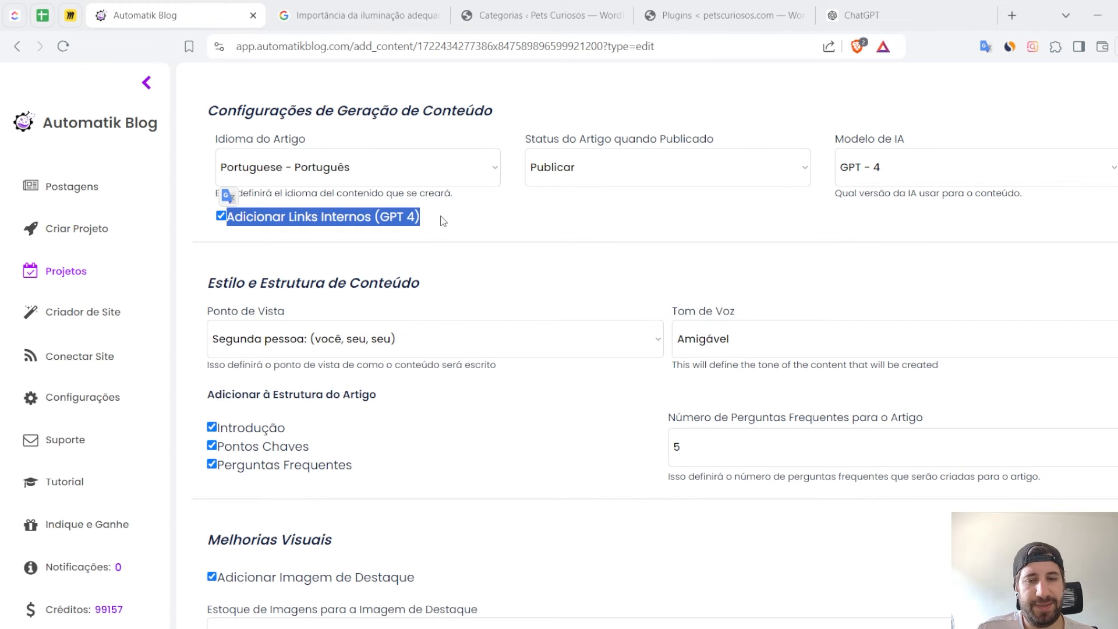
Choose Segunda pessoa: (você, seu, seu) as the point of view and Amigável as the tone of voice, and check the article structure options
scroll(443, 220, down, 3)
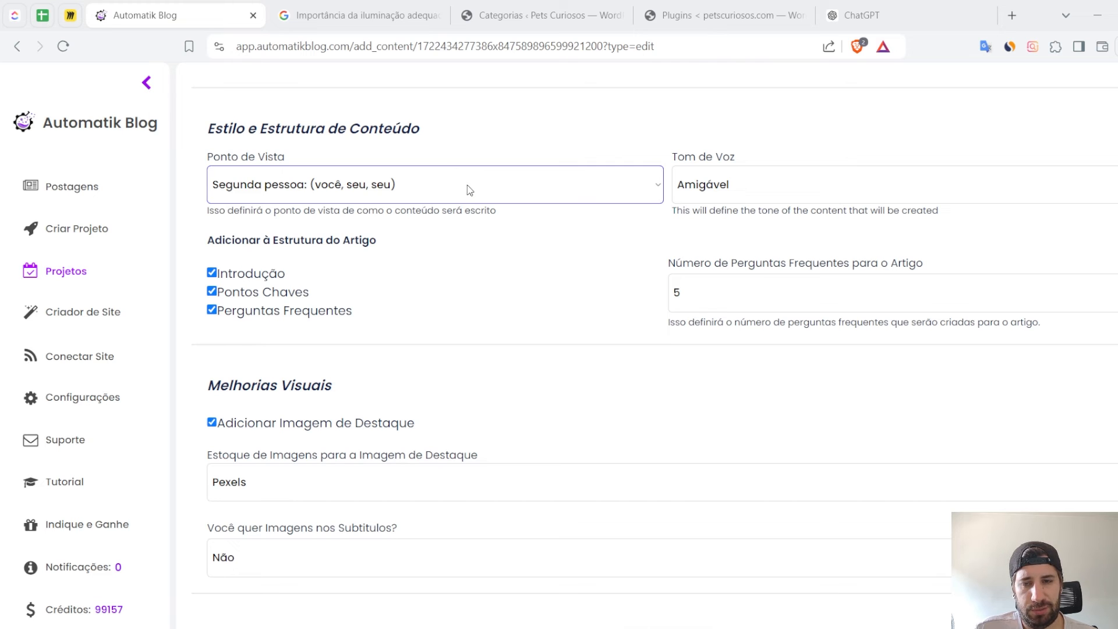
click(371, 187)
click(353, 247)
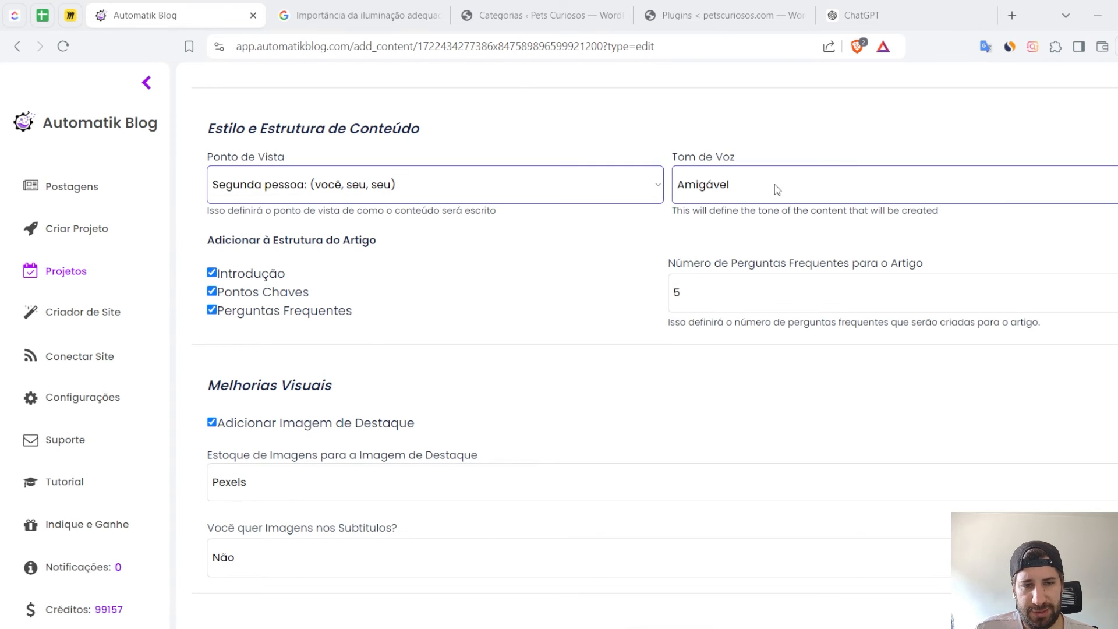
click(774, 184)
click(695, 282)
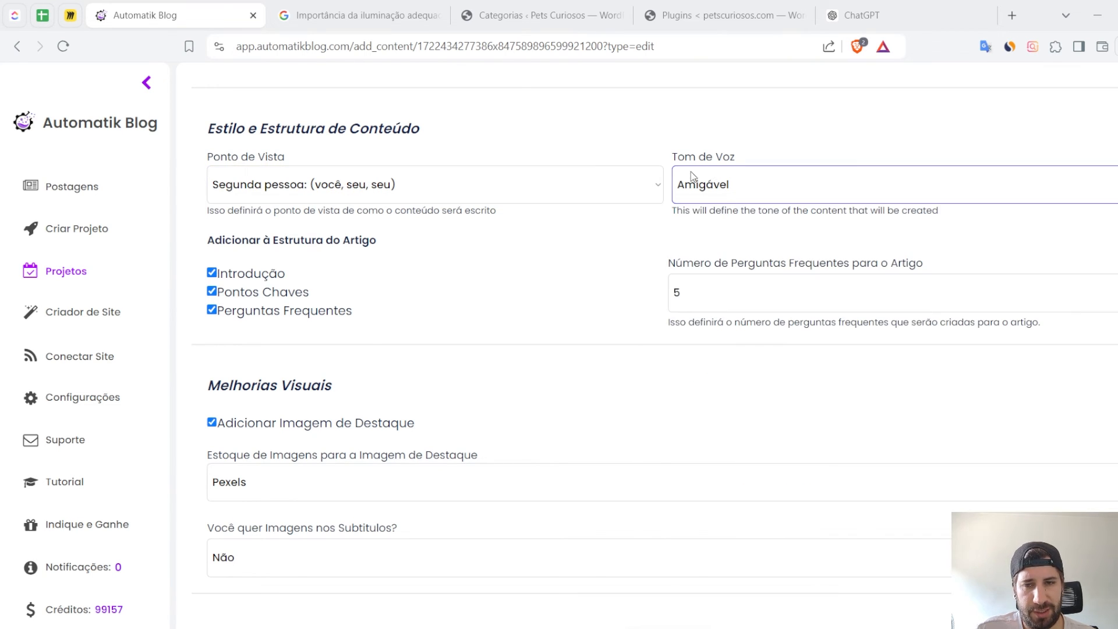
scroll(386, 266, down, 1)
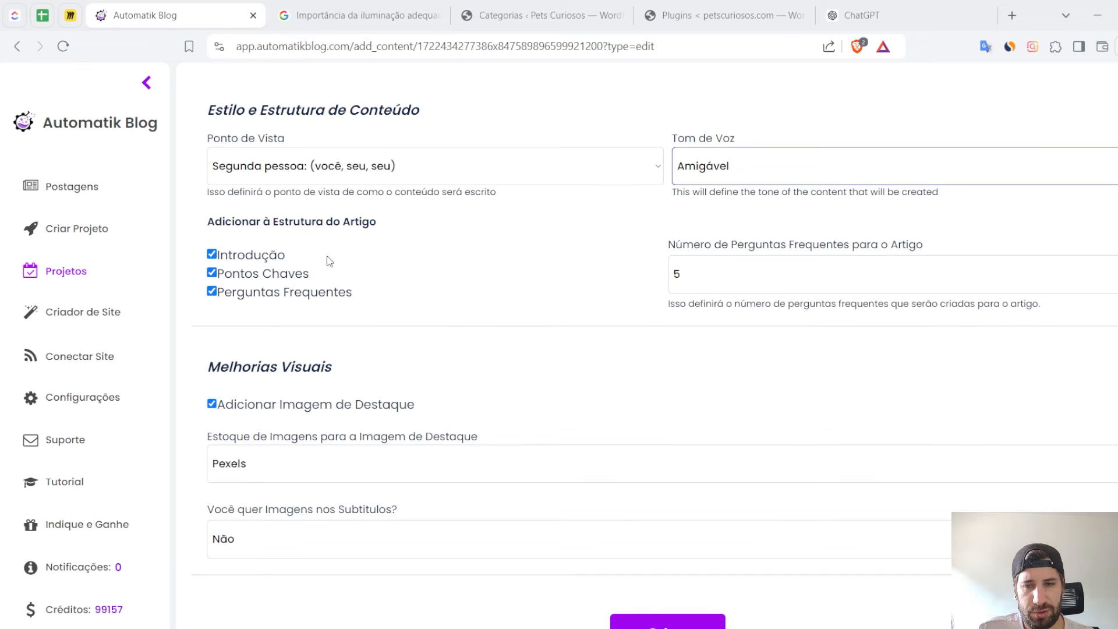
drag(310, 274, 299, 316)
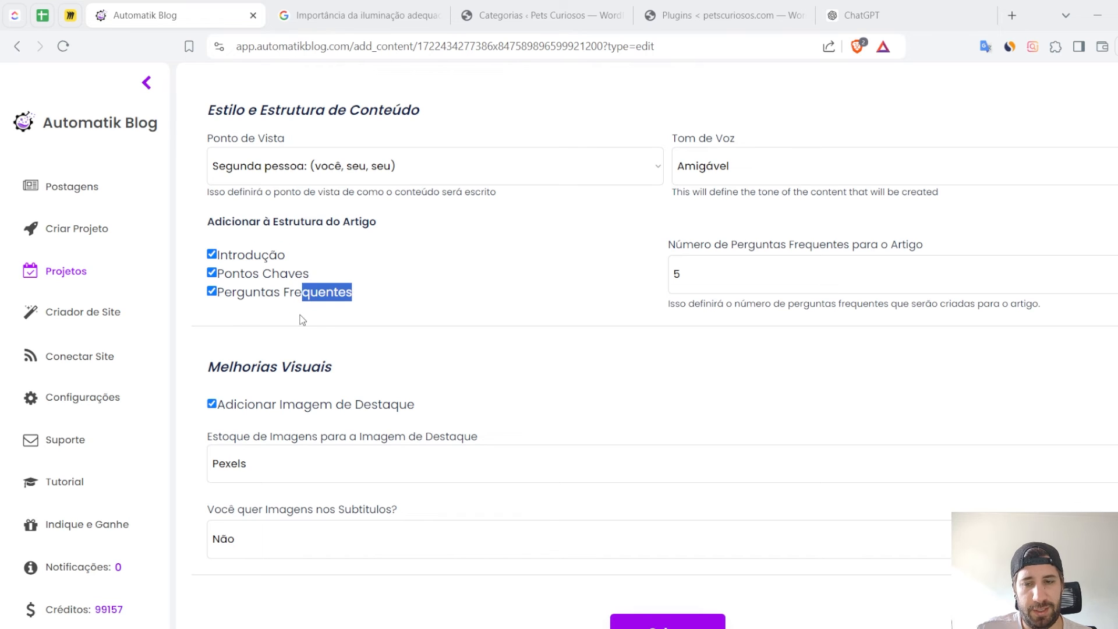
click(430, 307)
Set the image source for the project's featured image to Dalle
click(340, 454)
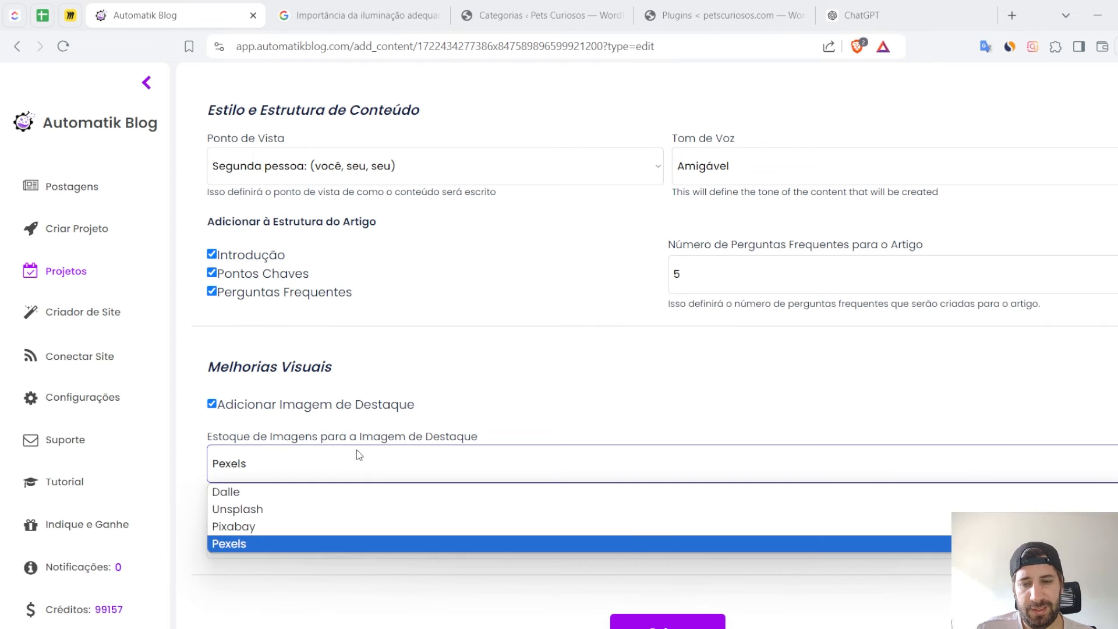
click(342, 491)
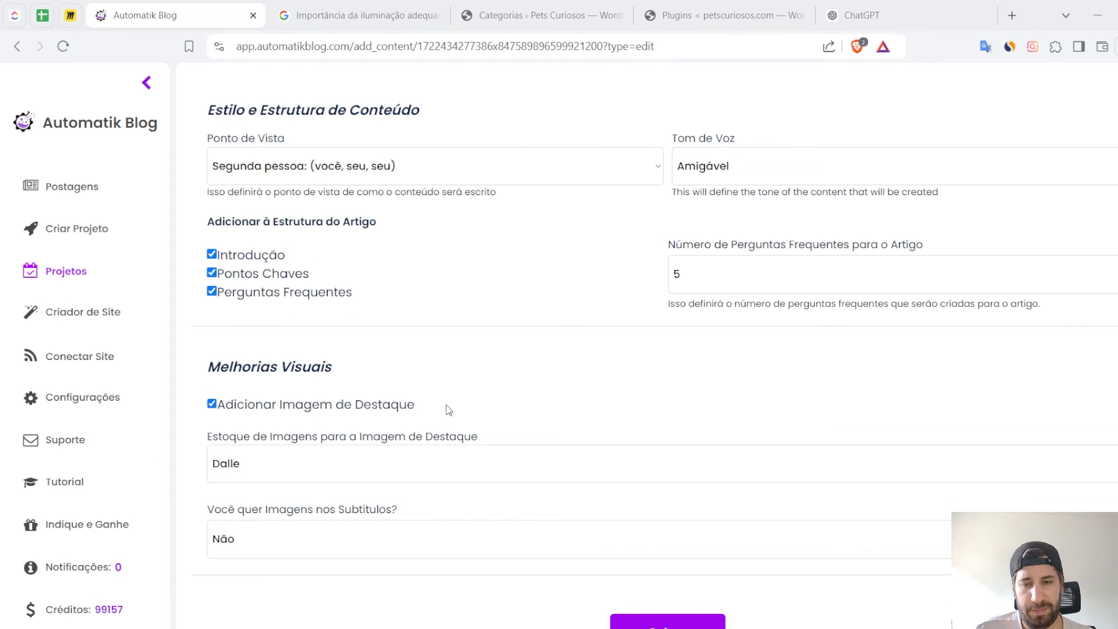
click(368, 463)
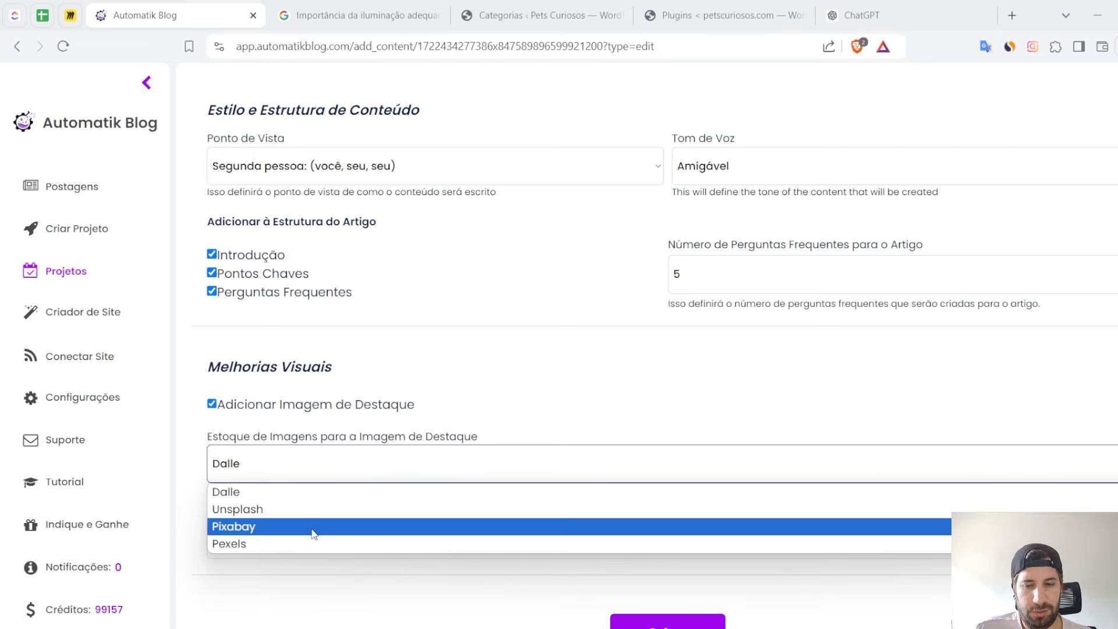
click(263, 496)
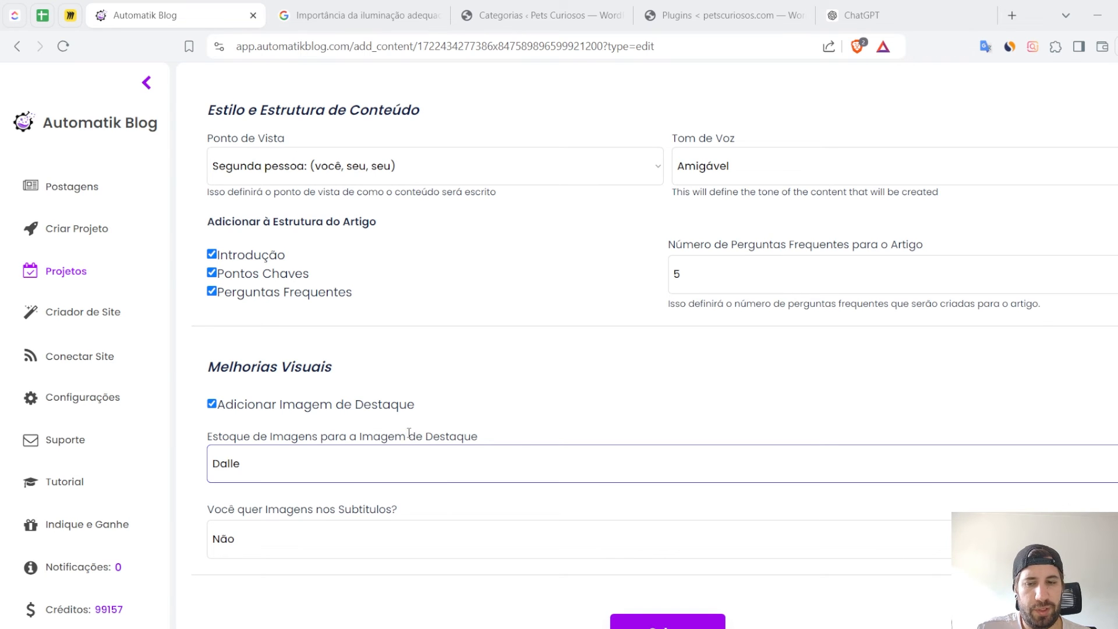
Save the project and agree to reschedule all its pending posts
scroll(409, 434, down, 2)
click(670, 576)
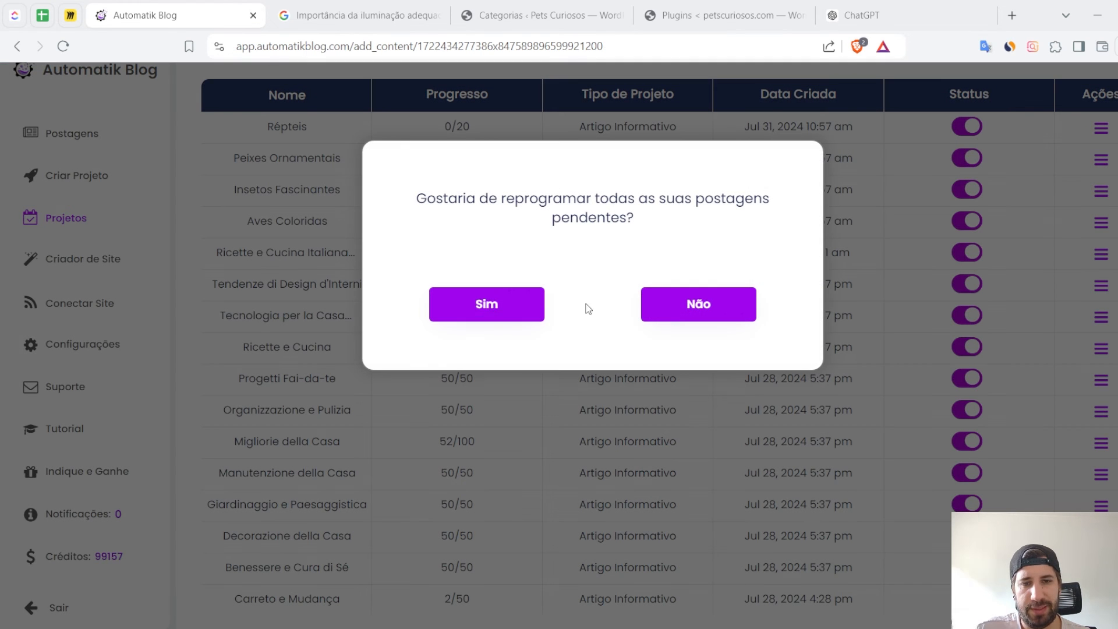
click(481, 305)
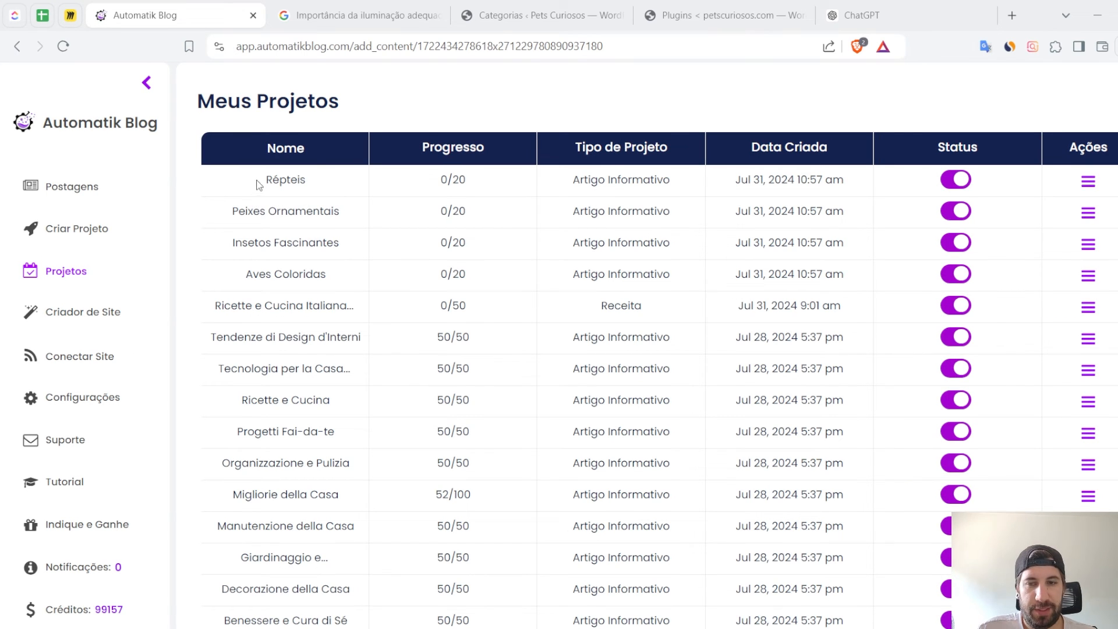
drag(256, 182, 857, 272)
click(857, 272)
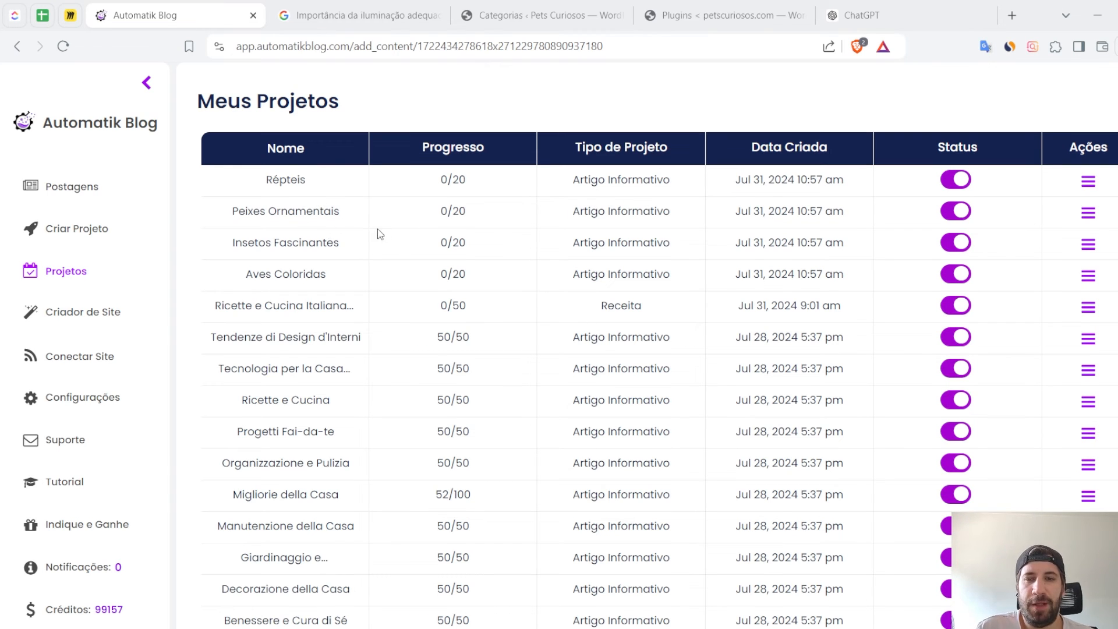
drag(265, 180, 863, 291)
click(776, 224)
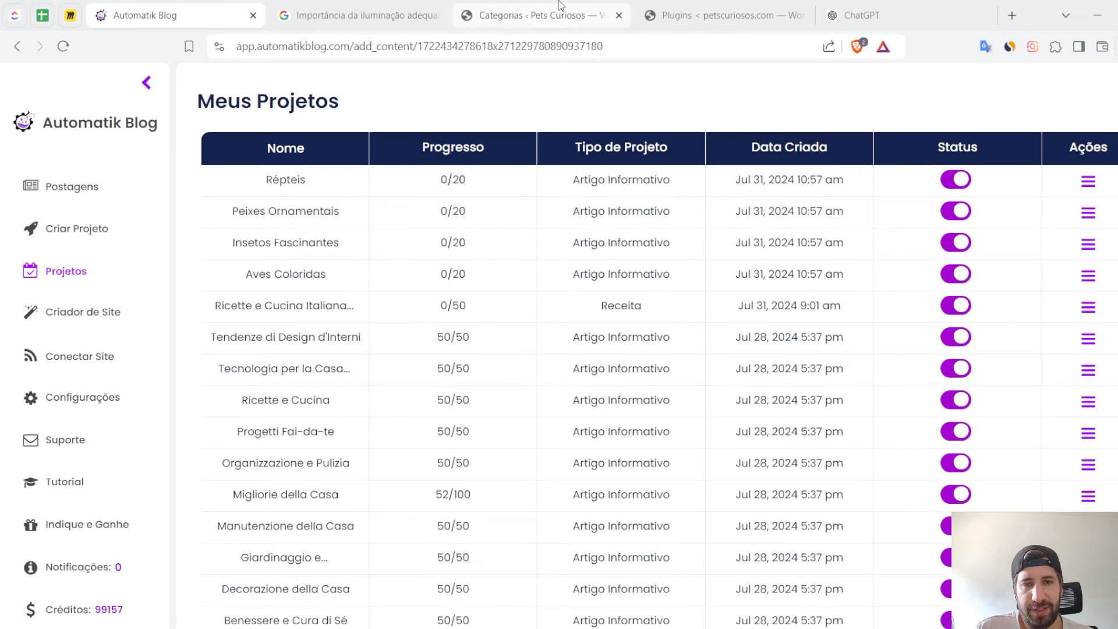
Switch to the Pets Curiosos WordPress admin and examine the active theme among the installed themes
click(510, 5)
scroll(361, 262, up, 3)
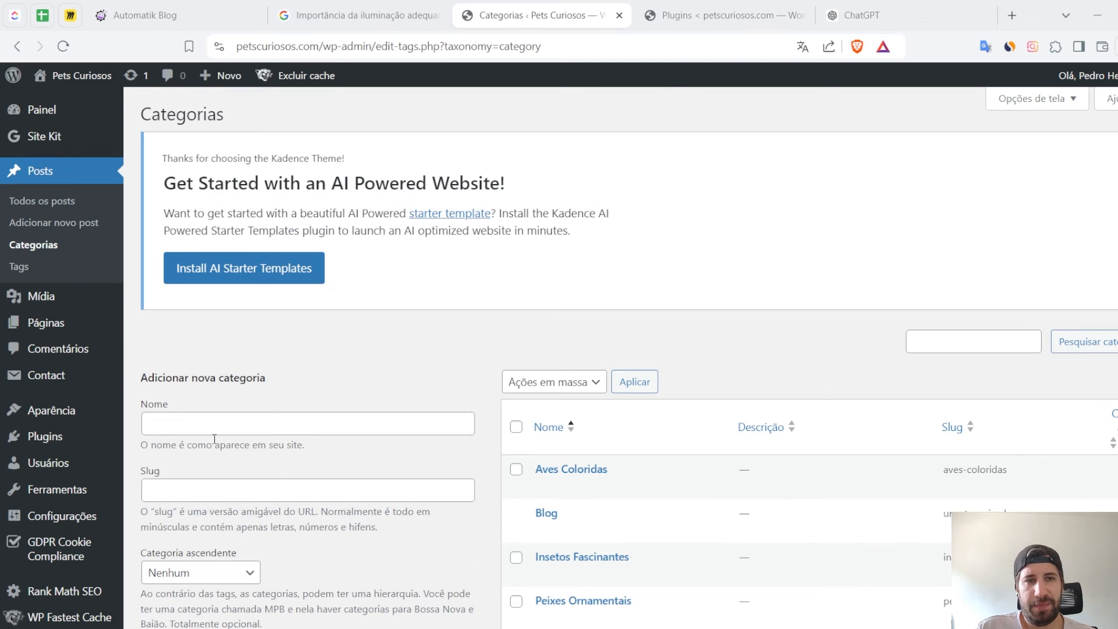
click(74, 419)
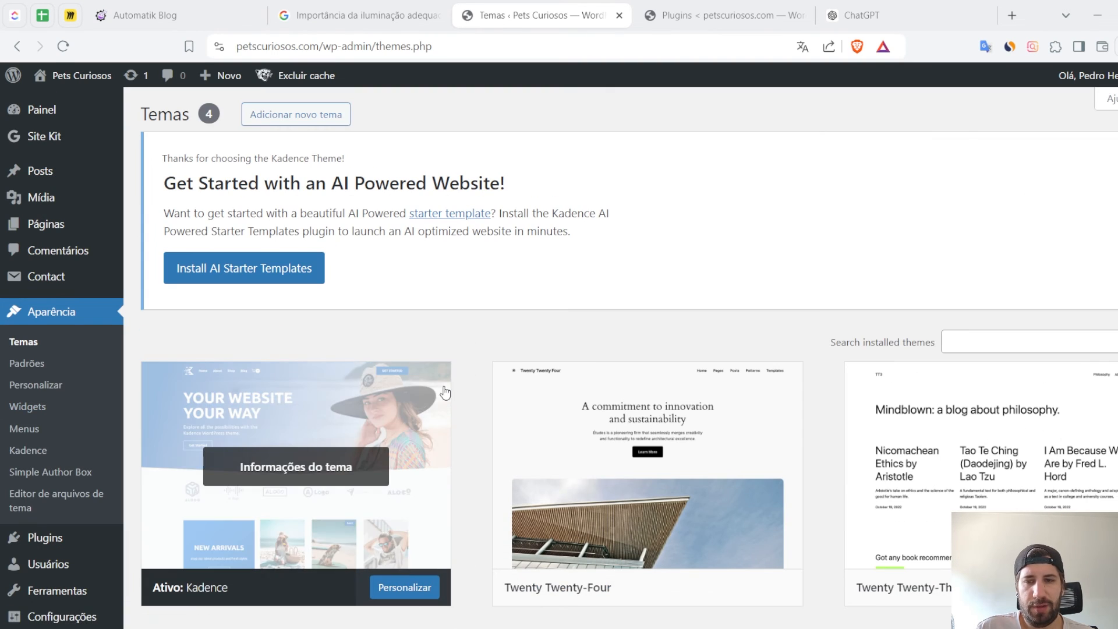
scroll(246, 436, down, 3)
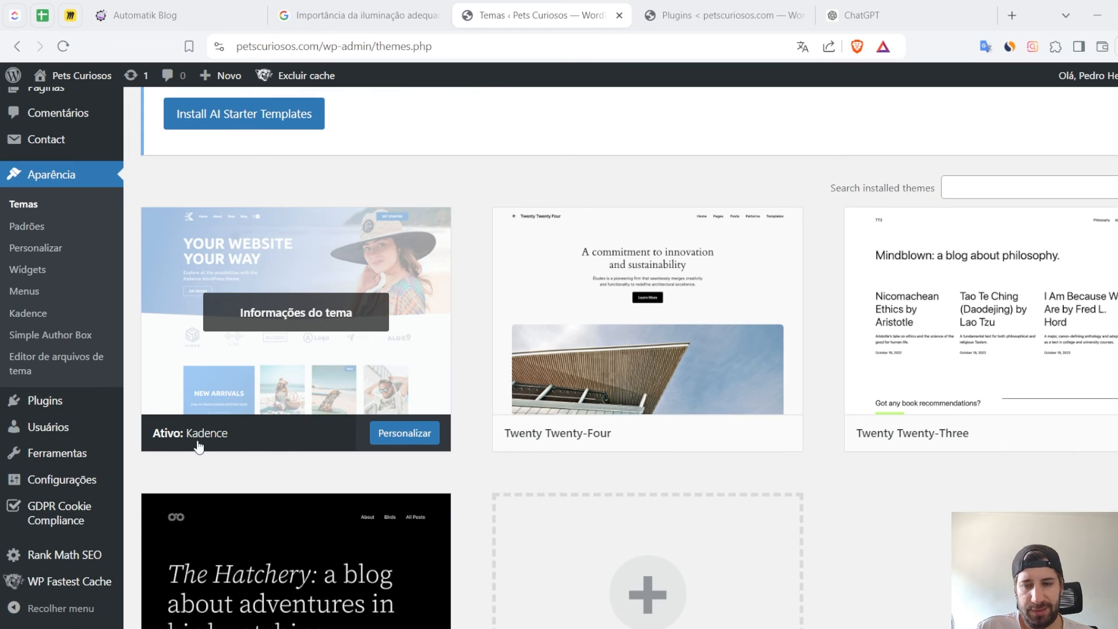
scroll(245, 431, up, 3)
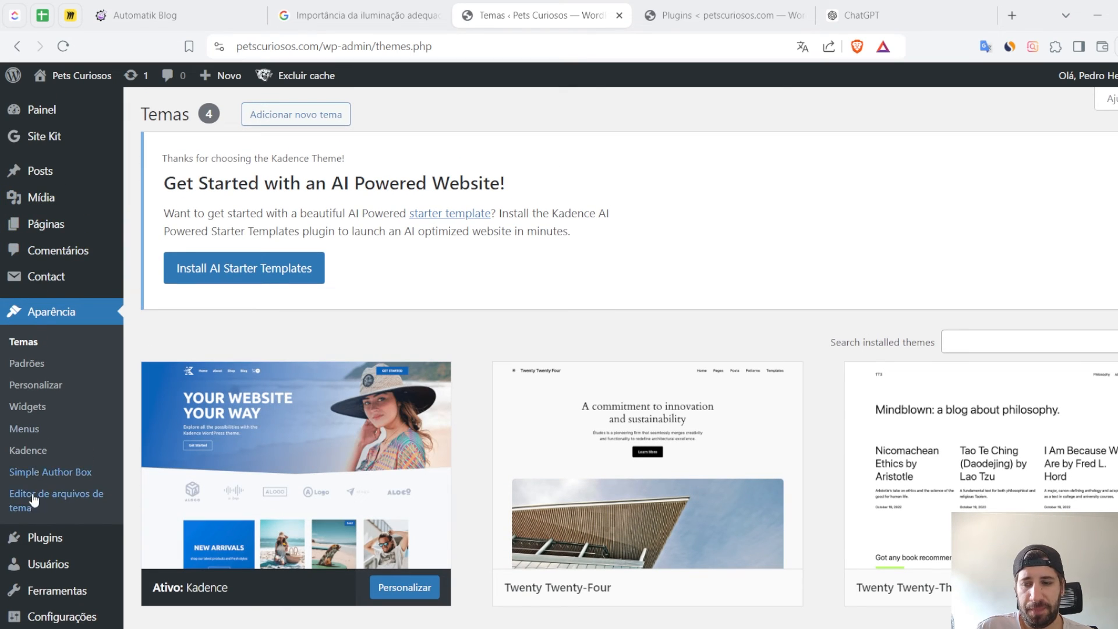
Examine the list of installed WordPress plugins, paying particular attention to the Rank Math SEO entry
click(35, 537)
scroll(448, 373, down, 9)
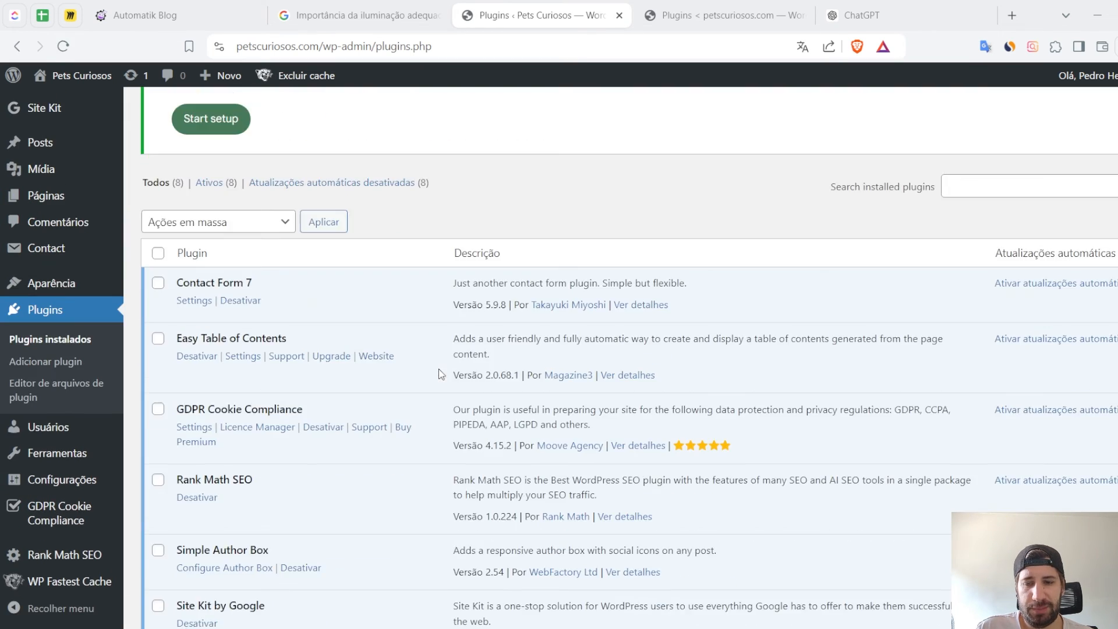
scroll(584, 245, up, 2)
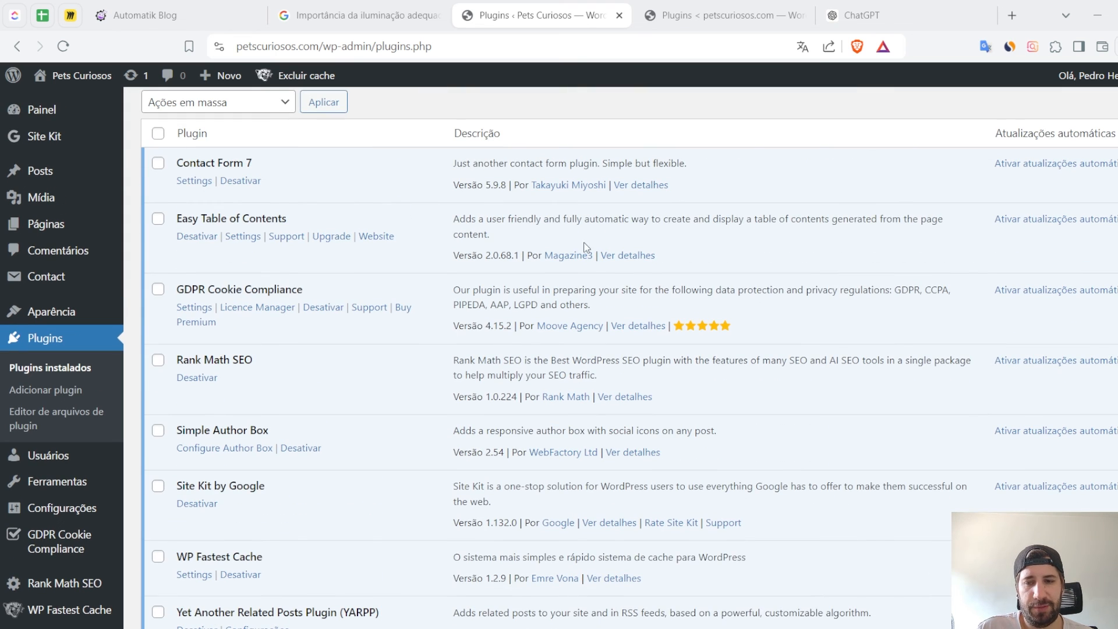
scroll(637, 532, down, 1)
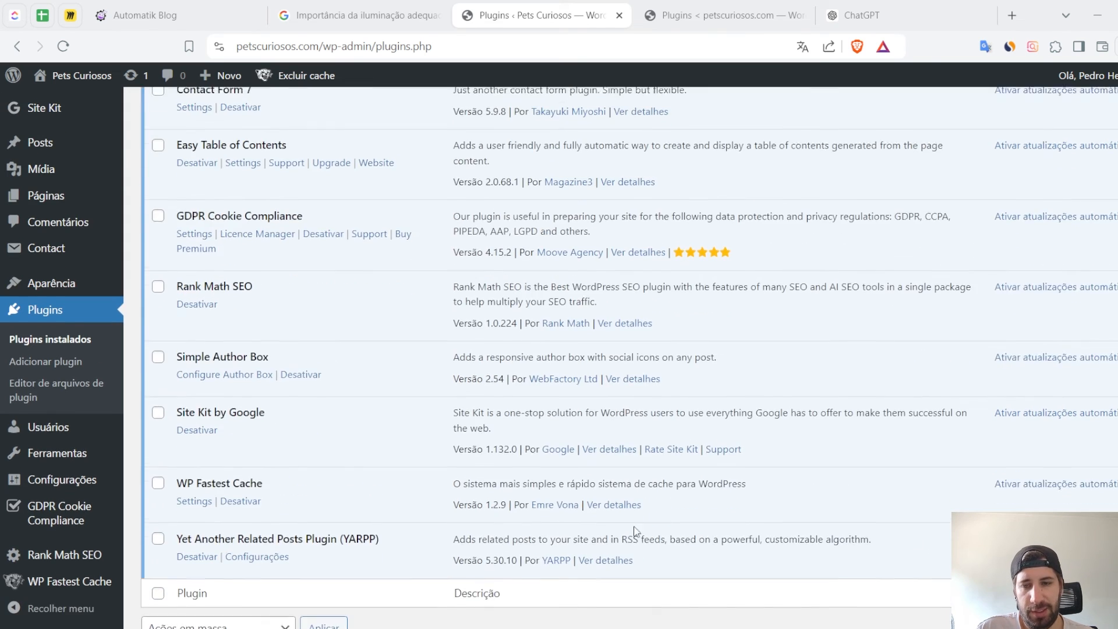
scroll(637, 532, up, 1)
drag(250, 357, 175, 360)
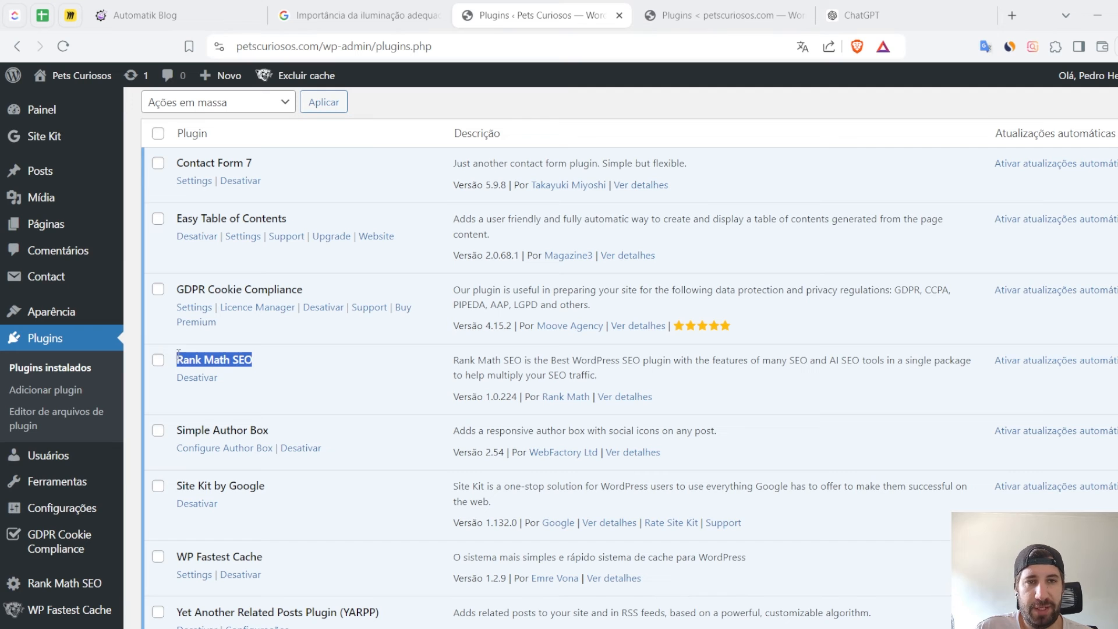
drag(251, 359, 175, 360)
click(341, 370)
scroll(341, 370, down, 1)
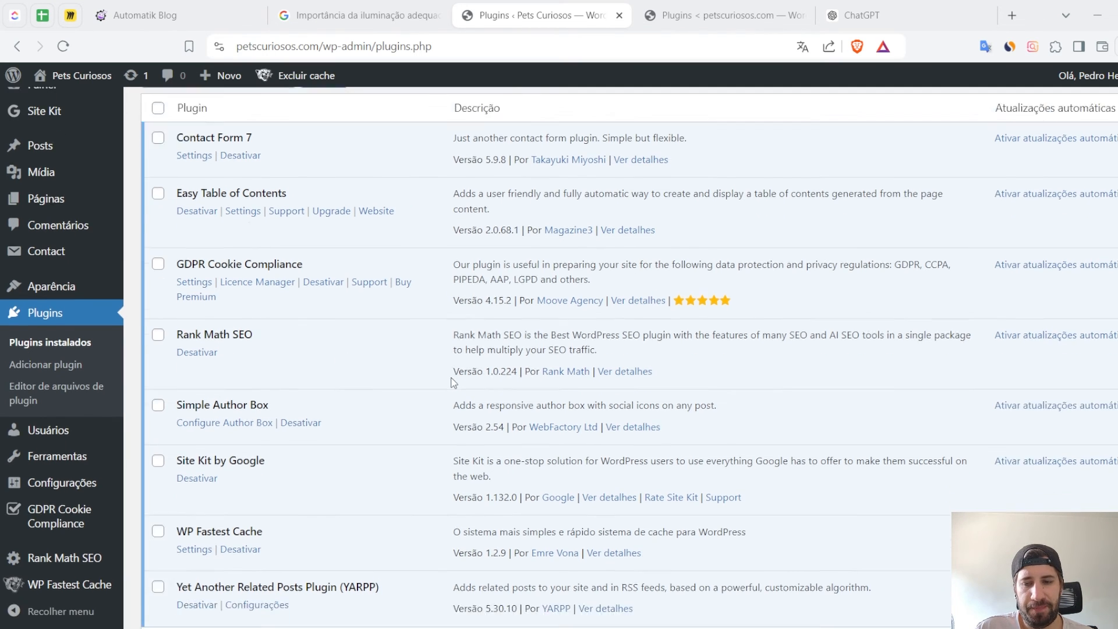
scroll(573, 431, up, 2)
scroll(573, 431, down, 1)
drag(276, 360, 192, 352)
drag(180, 355, 184, 359)
triple_click(235, 360)
click(332, 368)
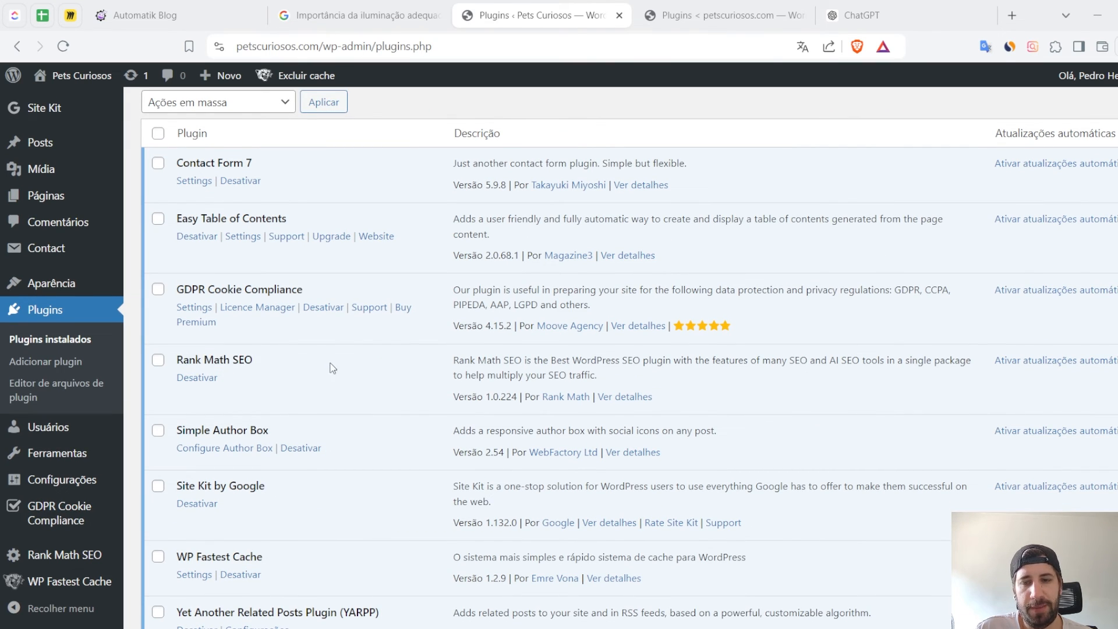
scroll(332, 367, up, 6)
scroll(79, 396, down, 1)
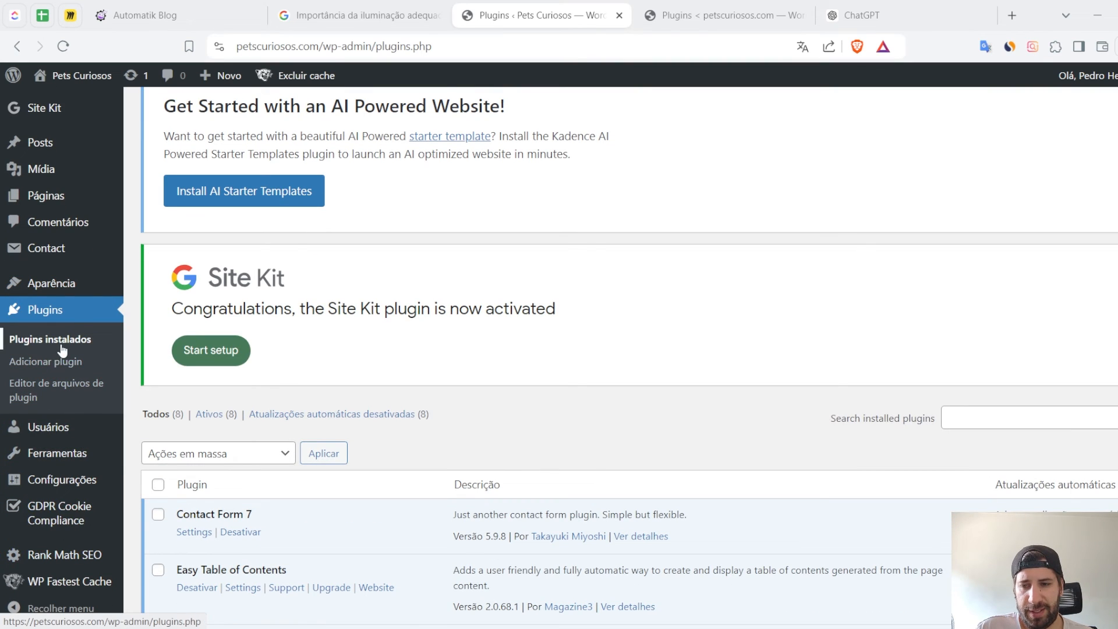
Open the Pets Curiosos theme customizer and bring up the Footer Bottom settings with the footer row builder
mouse_move(63, 286)
click(162, 331)
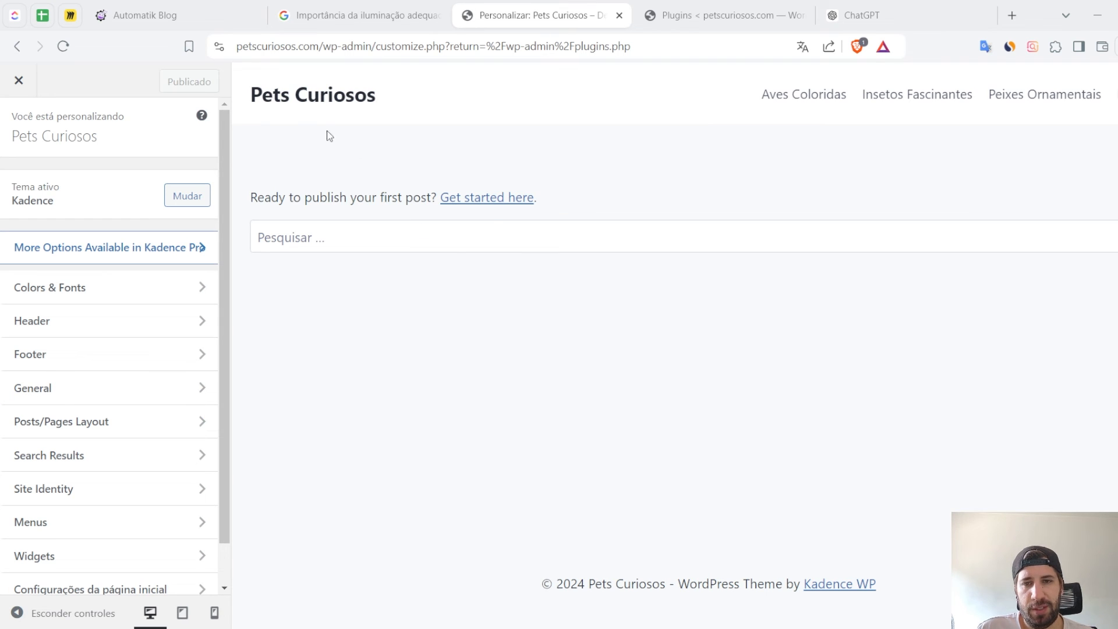
mouse_move(341, 96)
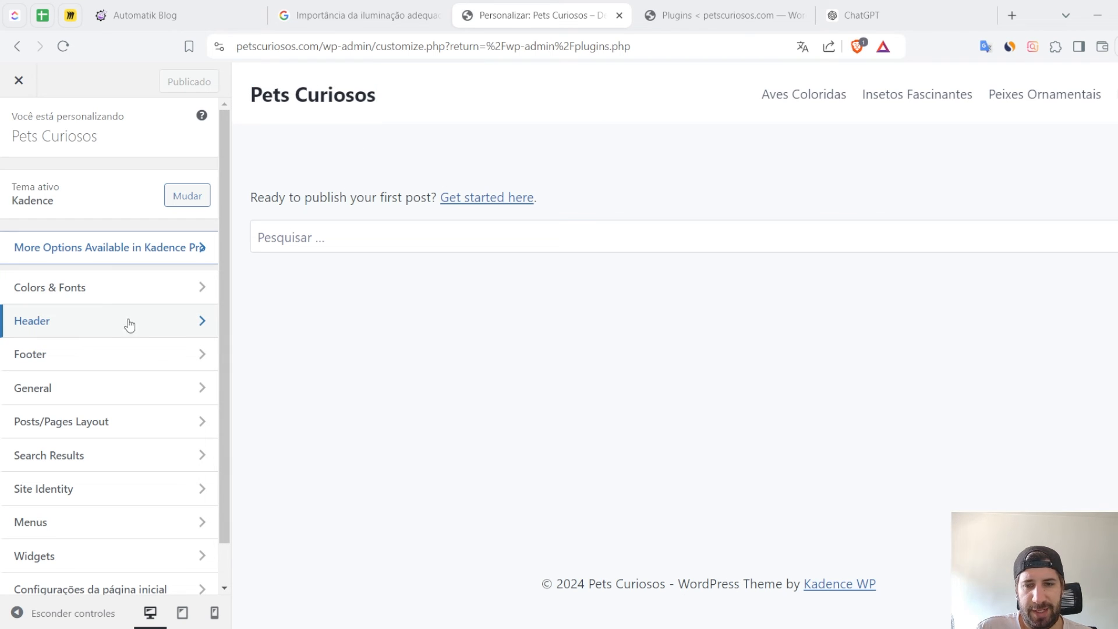
mouse_move(642, 528)
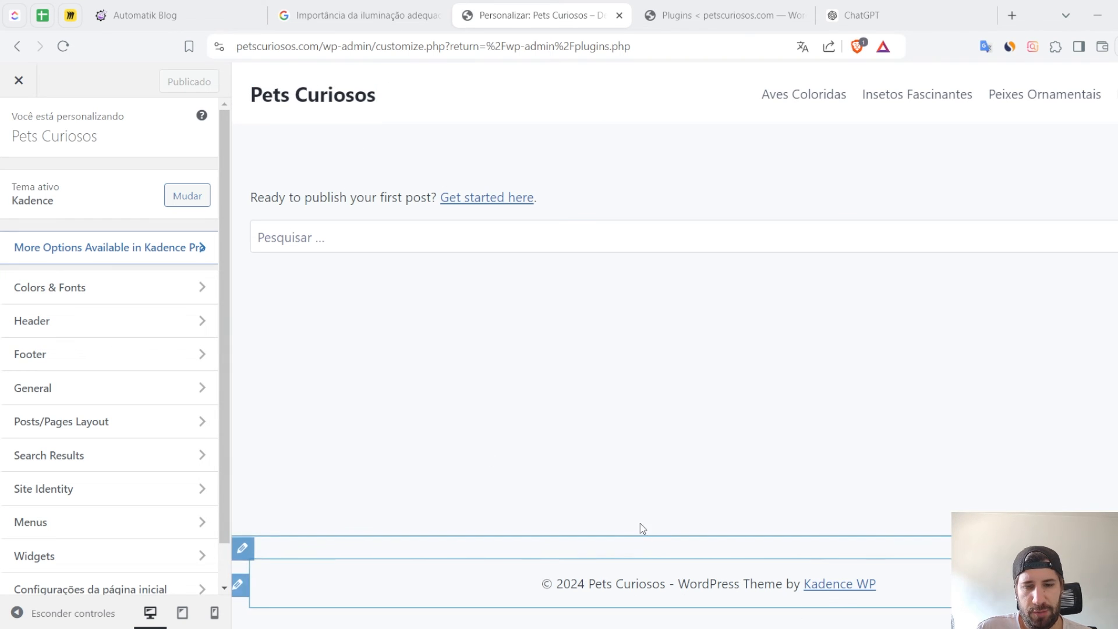
click(242, 547)
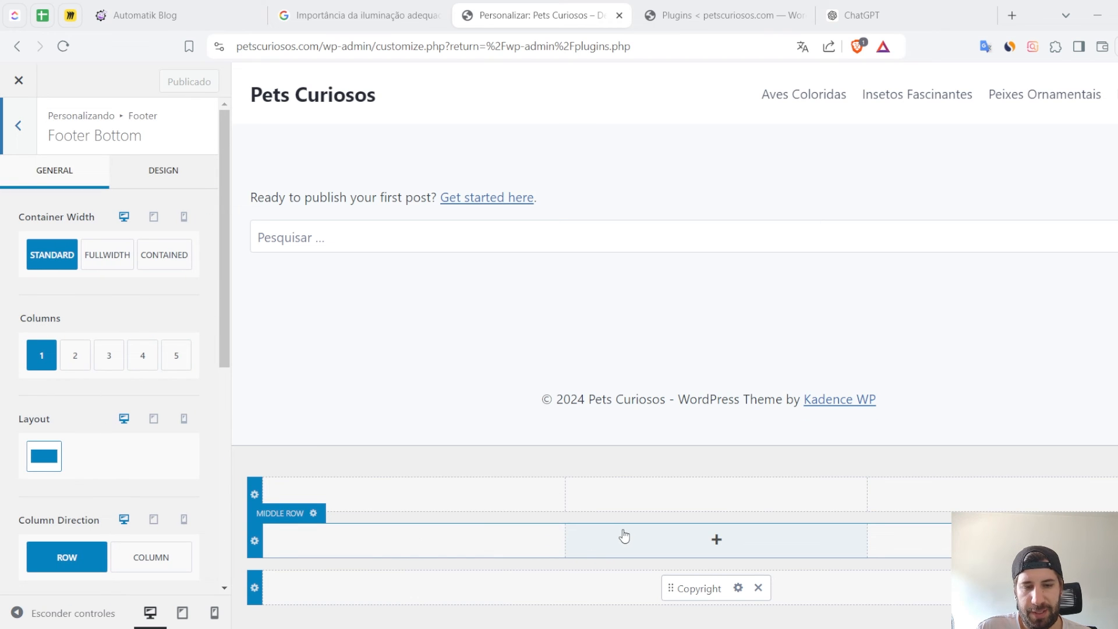
Add the Footer Navigation element to the footer's top row and place it in the first column
click(685, 505)
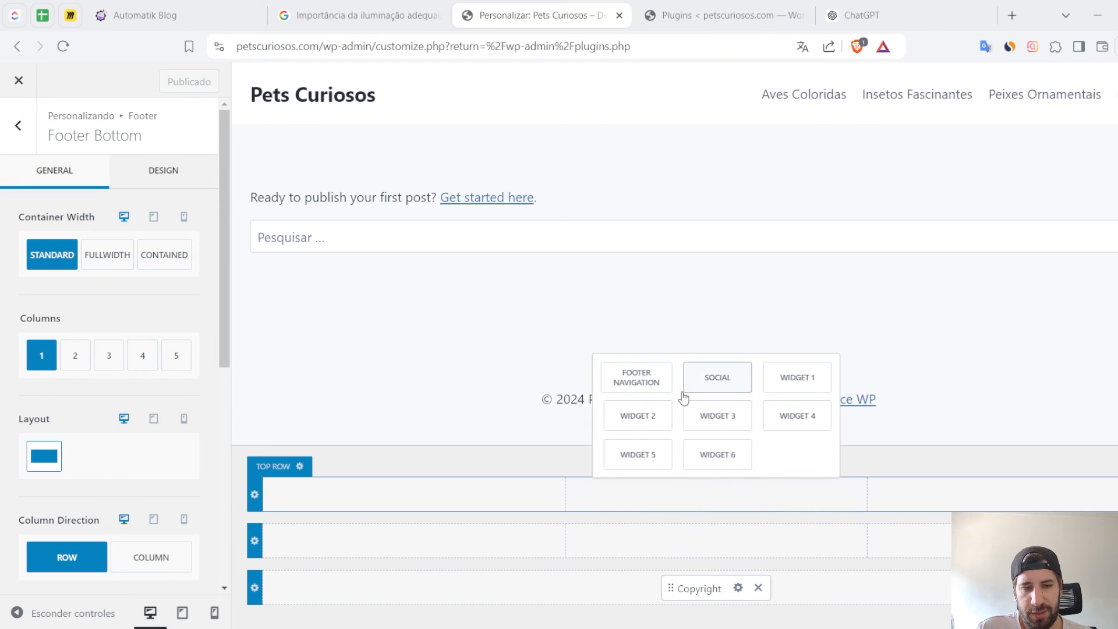
click(638, 378)
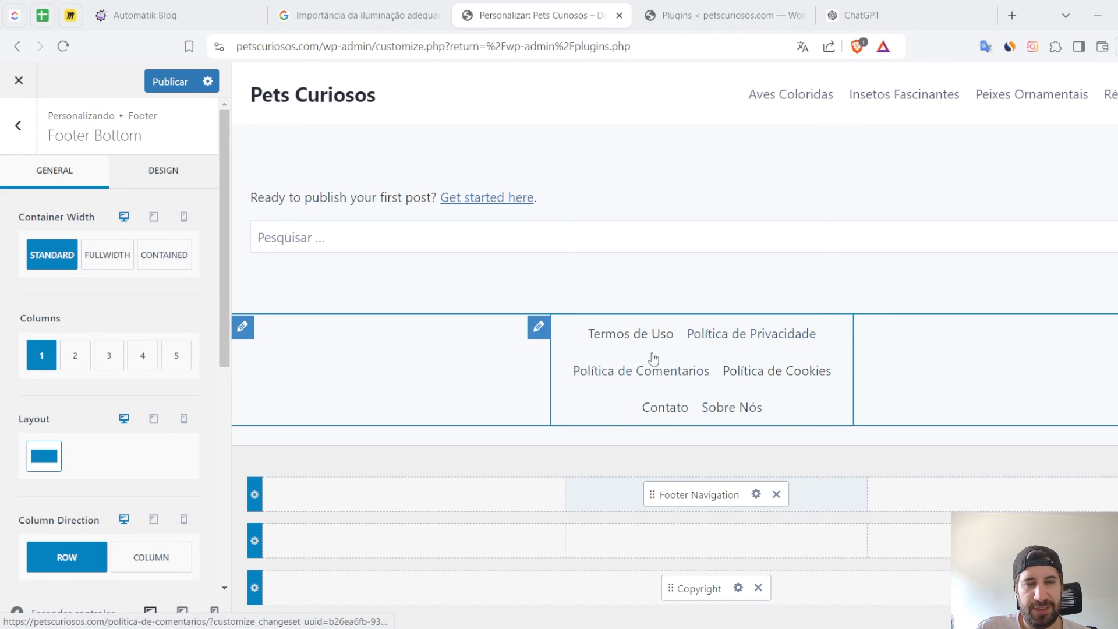
drag(679, 493, 449, 499)
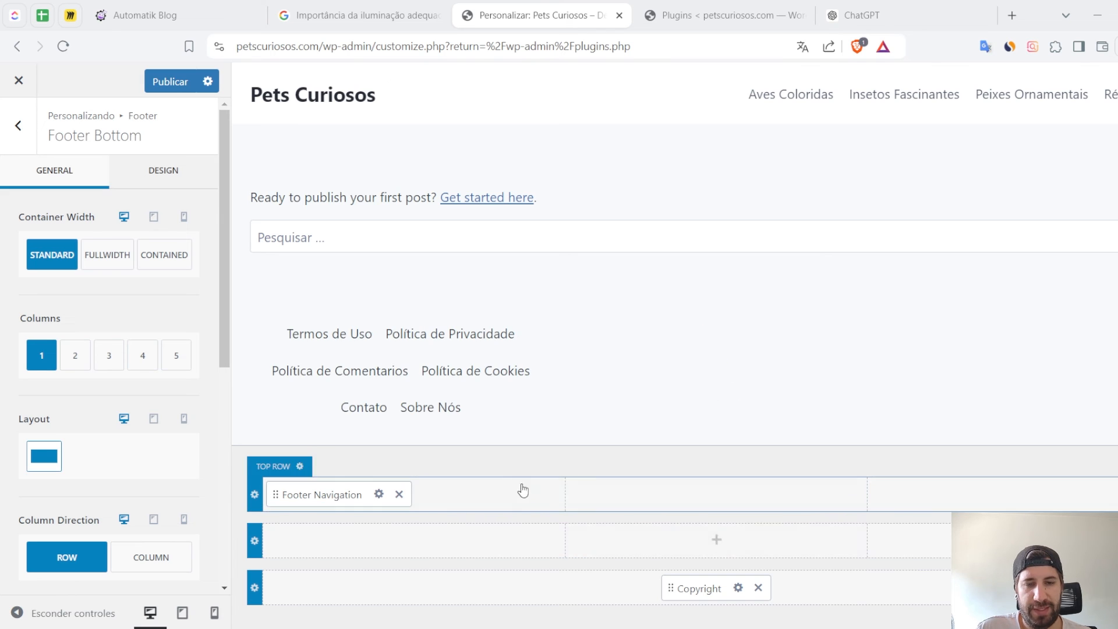
Set the Footer Navigation's content alignment to left and leave its settings
click(379, 494)
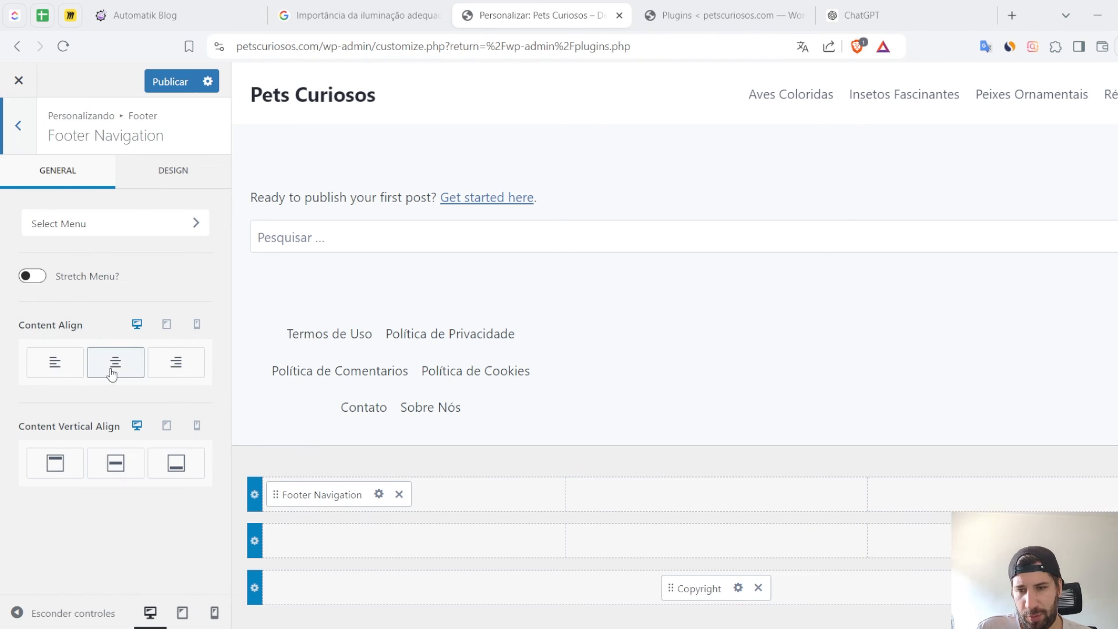
click(70, 362)
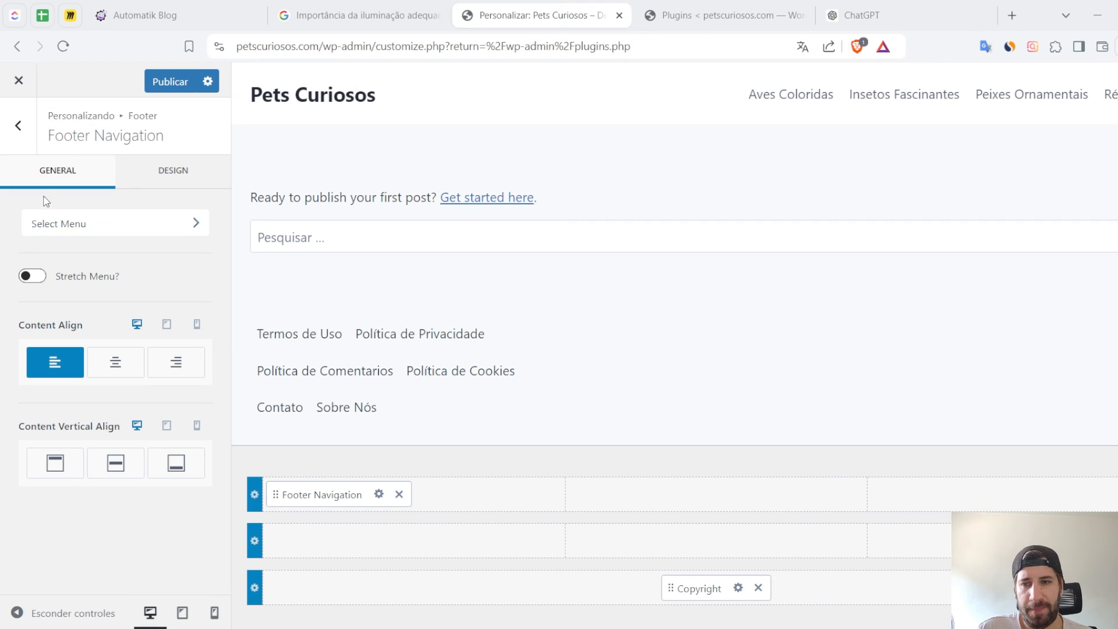
click(18, 125)
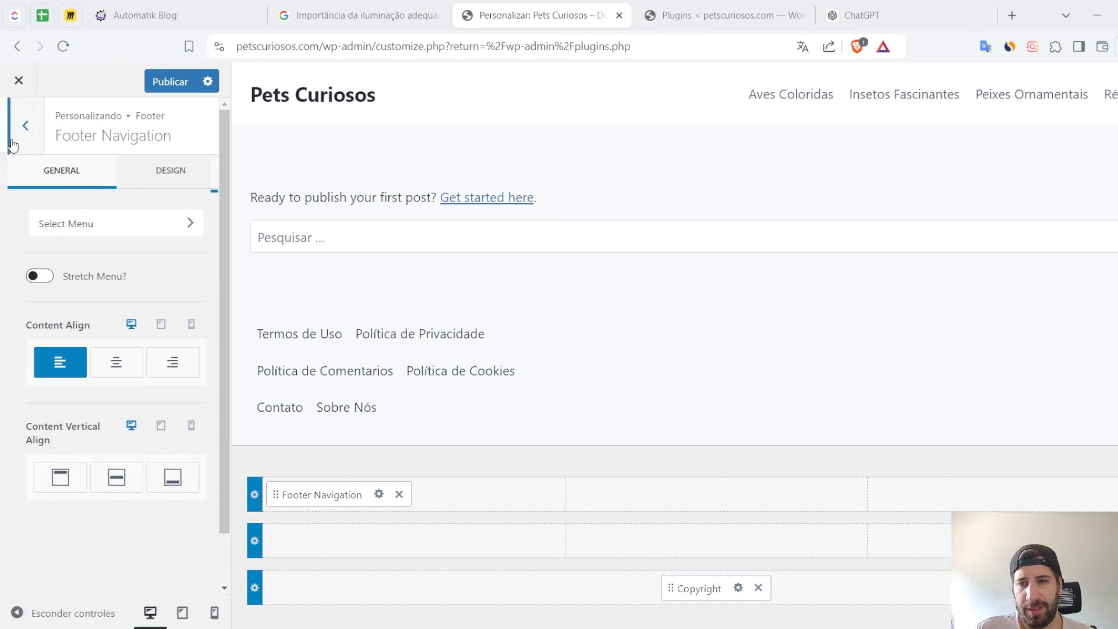
click(165, 180)
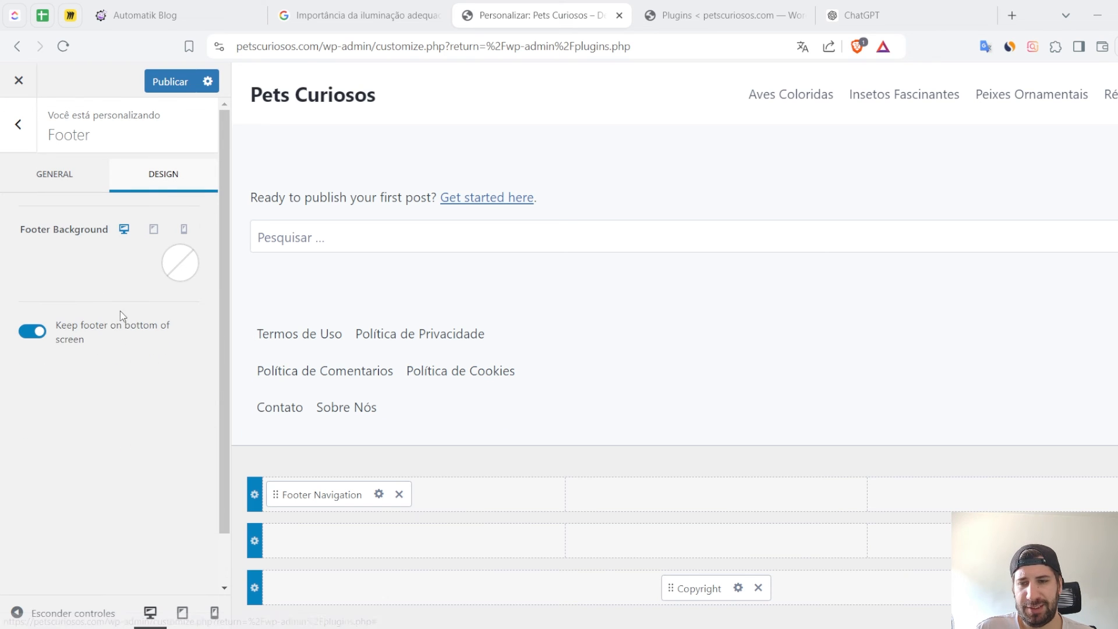
click(19, 125)
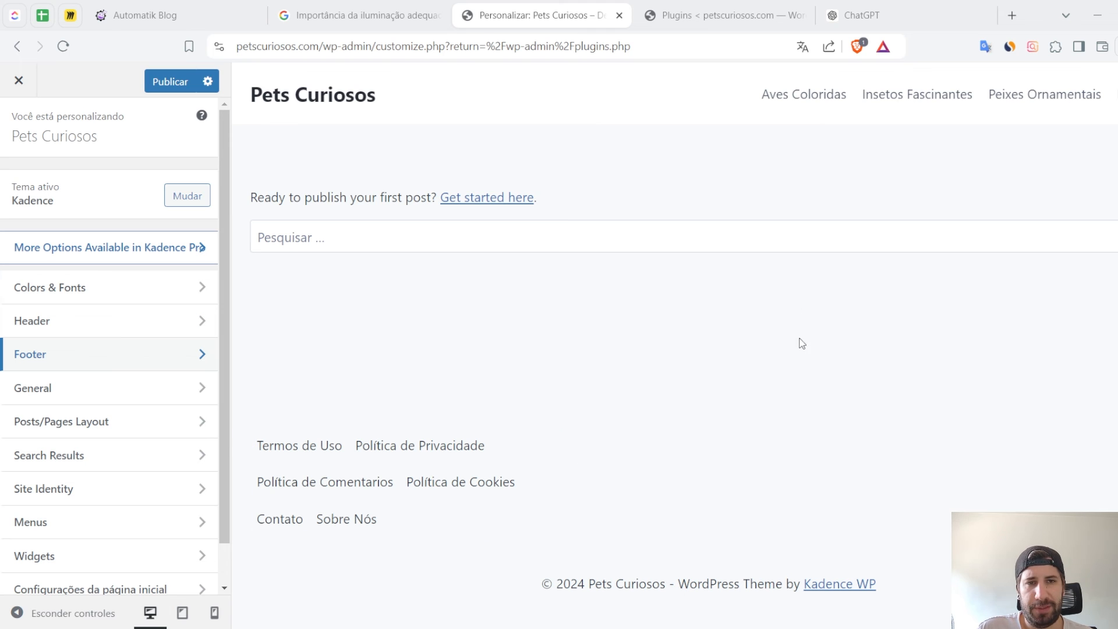
Remove the {theme-credit} placeholder from the footer copyright text, keeping only {copyright} {year} {site-title}
click(689, 583)
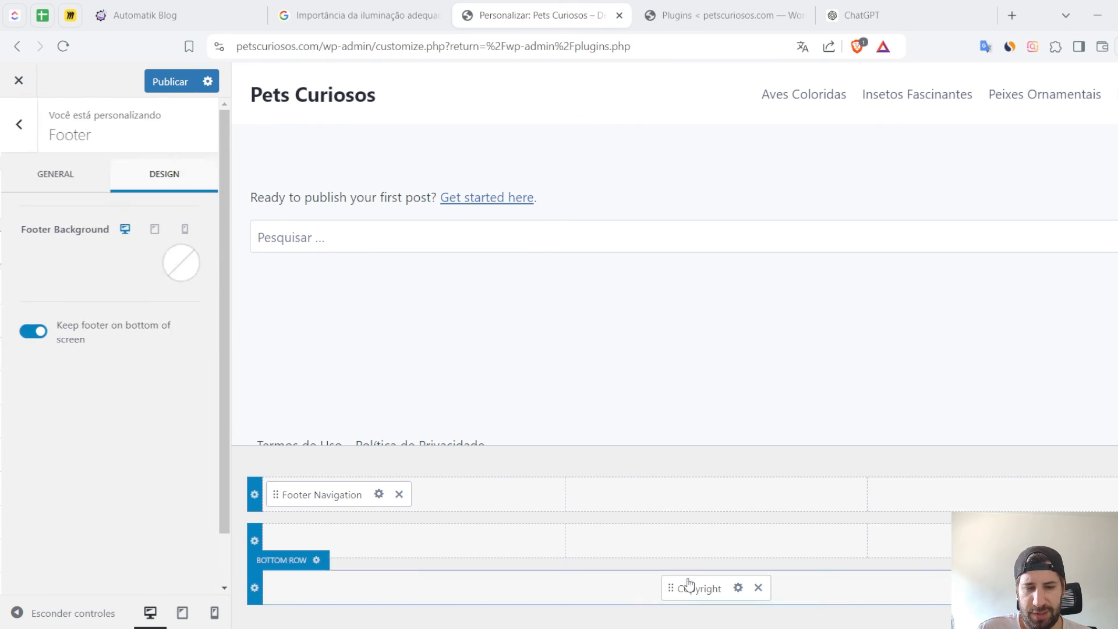
click(689, 582)
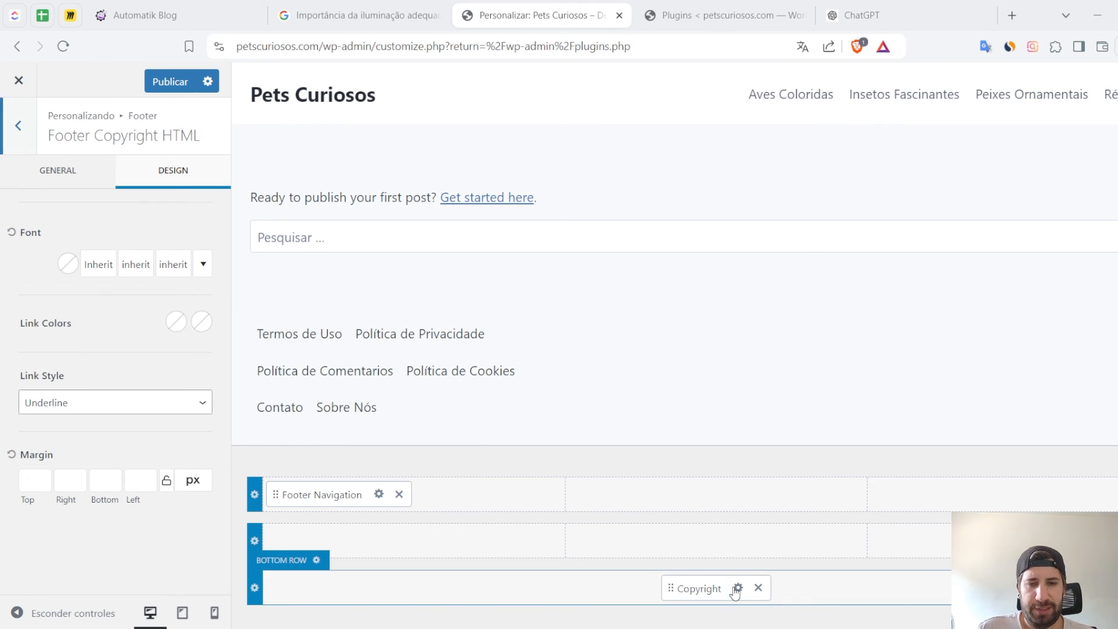
click(58, 172)
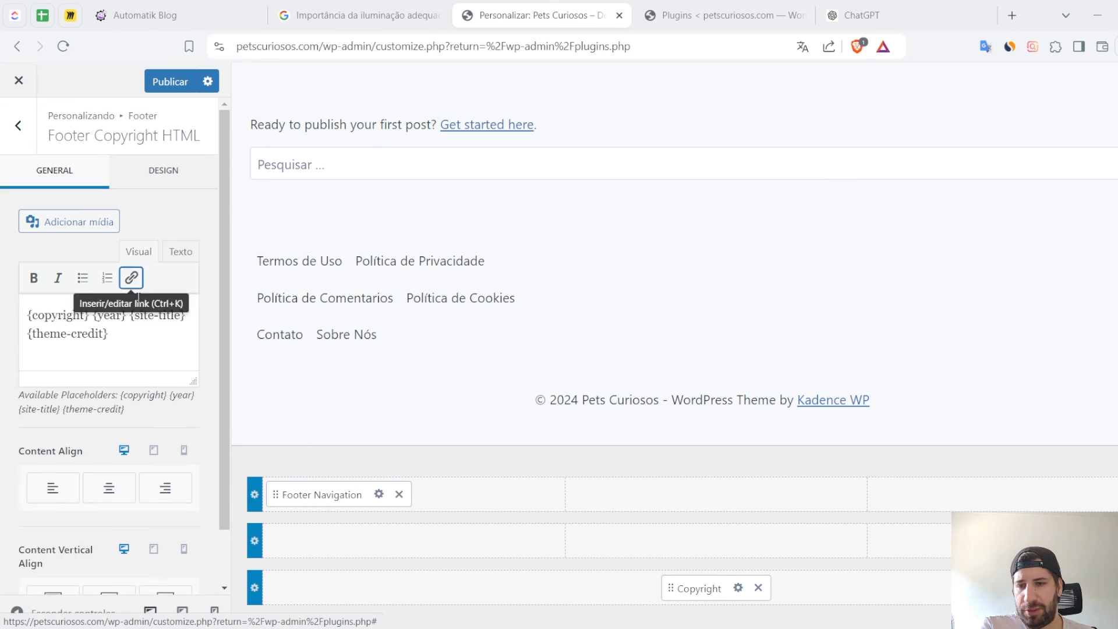
drag(111, 334, 27, 333)
key(BackSpace)
key(BackSpace)
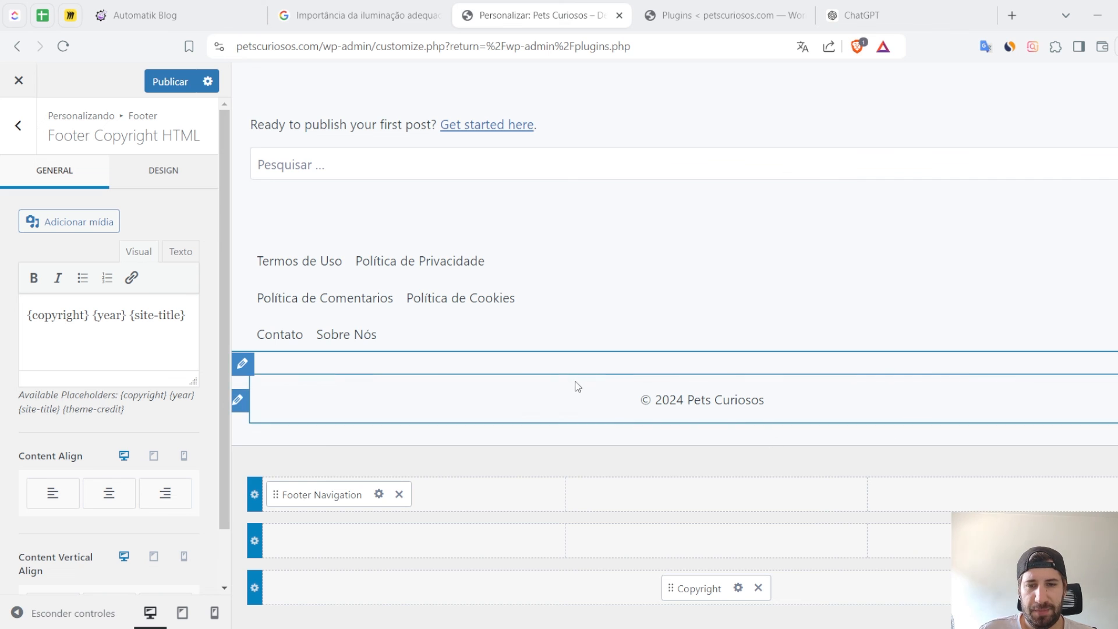
scroll(577, 387, up, 2)
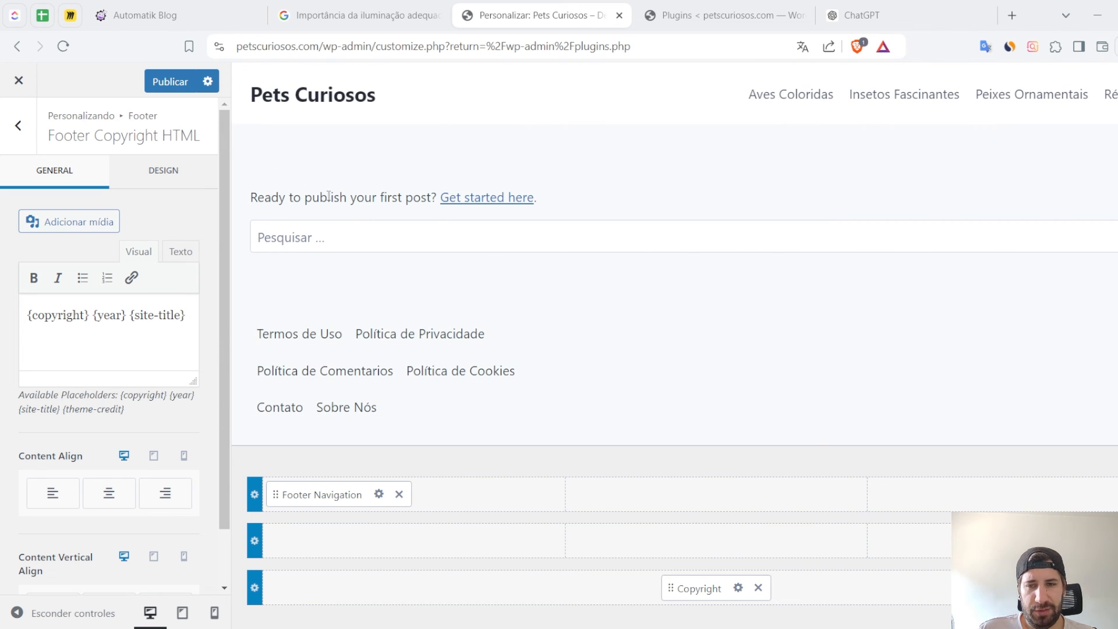